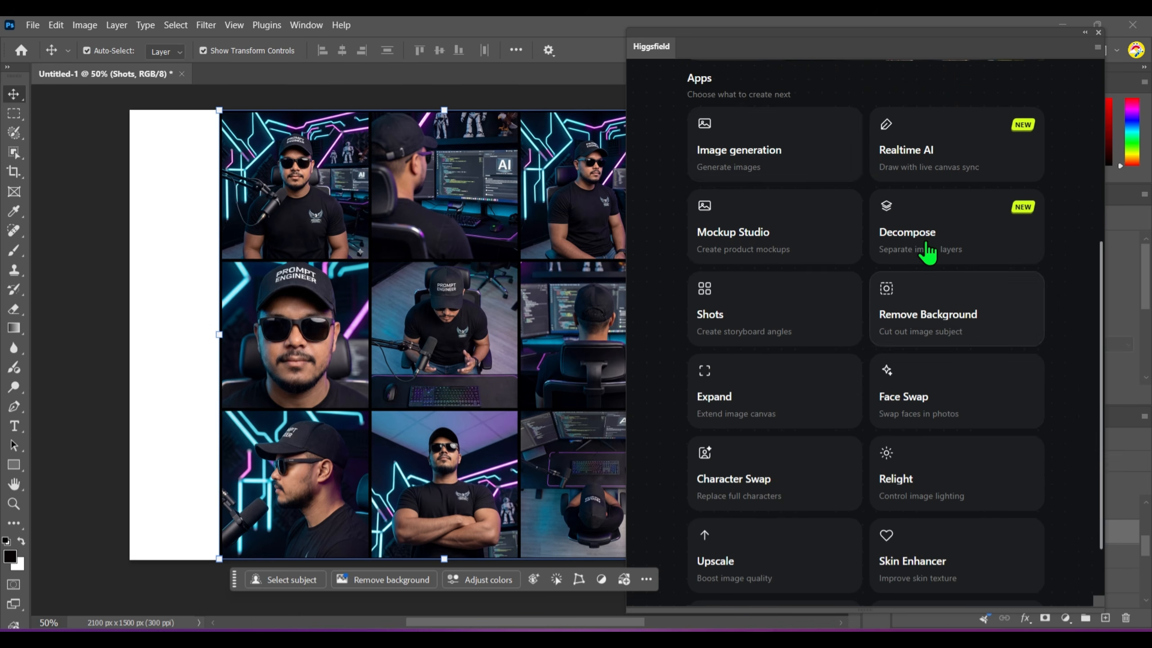
# Step: Review the Higgsfield panel's app list, then the Photoshop plugin web page's getting-started steps and capabilities
pyautogui.scroll(-2, 922, 494)
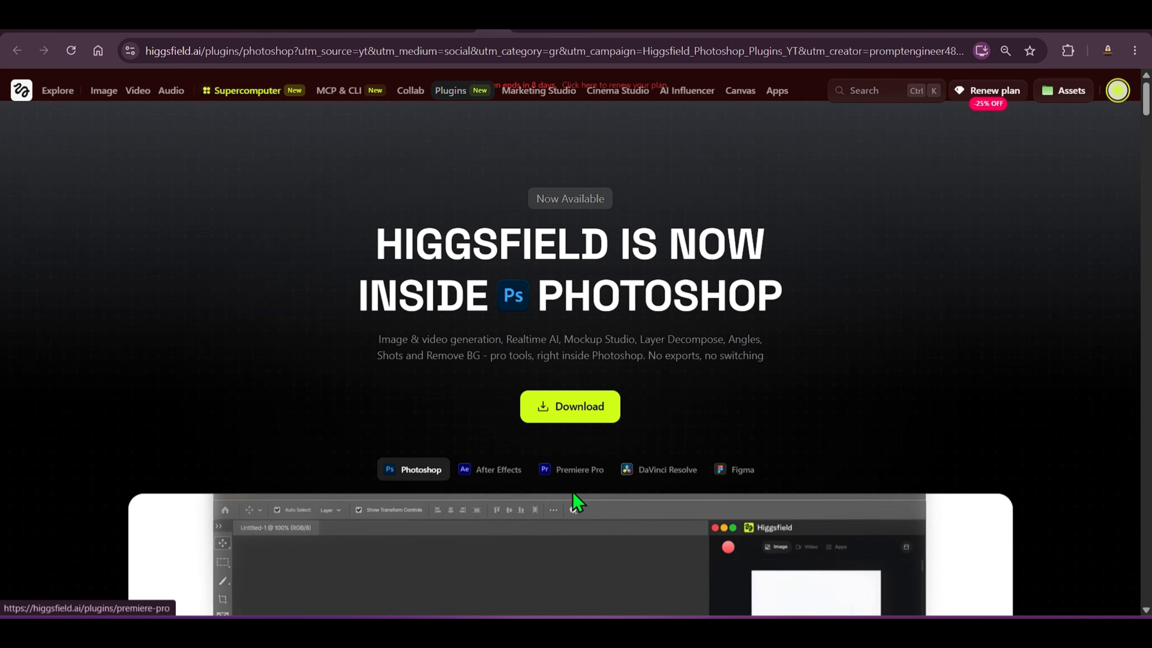
pyautogui.scroll(-7, 690, 327)
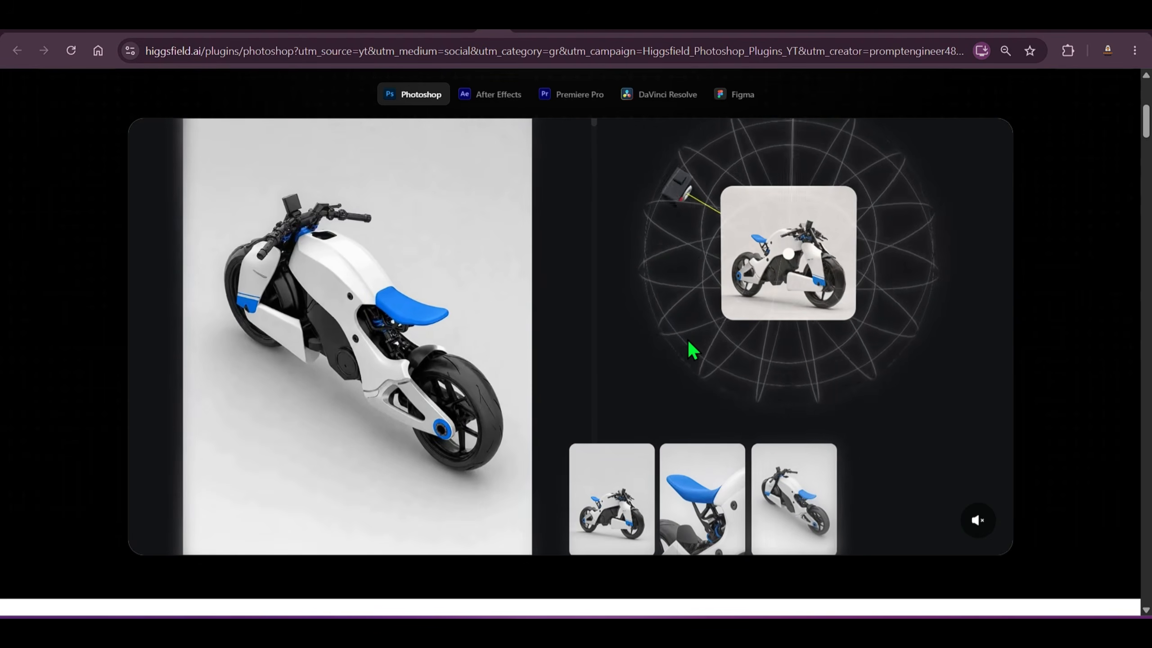
pyautogui.scroll(-10, 1036, 245)
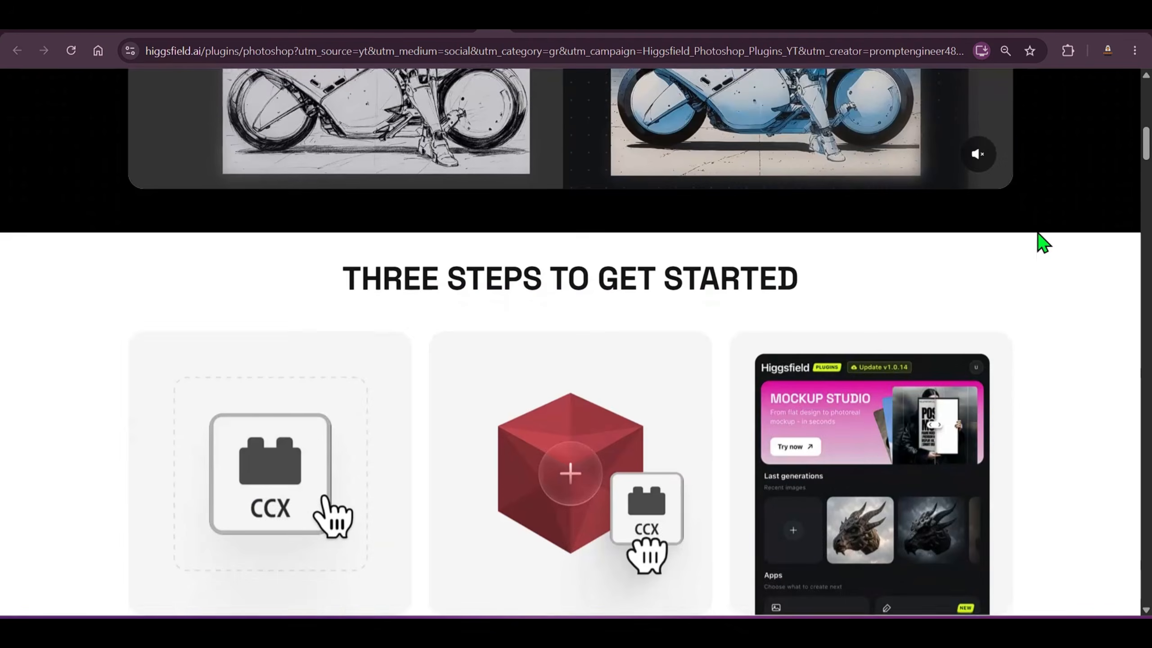
pyautogui.scroll(-10, 1129, 258)
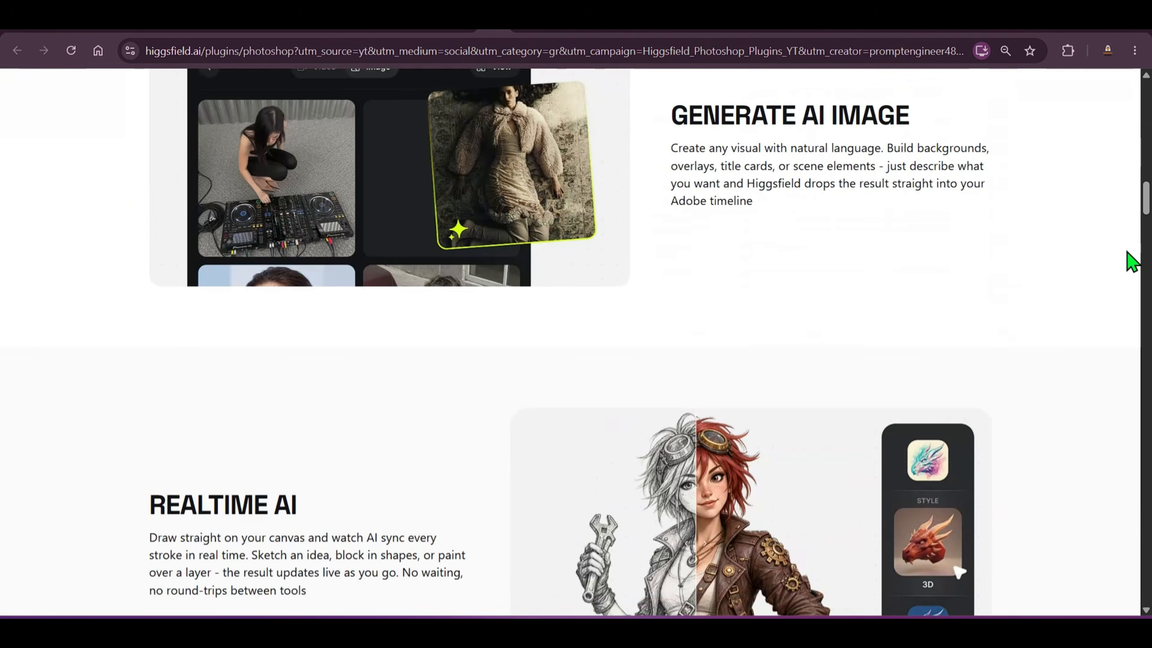
pyautogui.scroll(-15, 1078, 264)
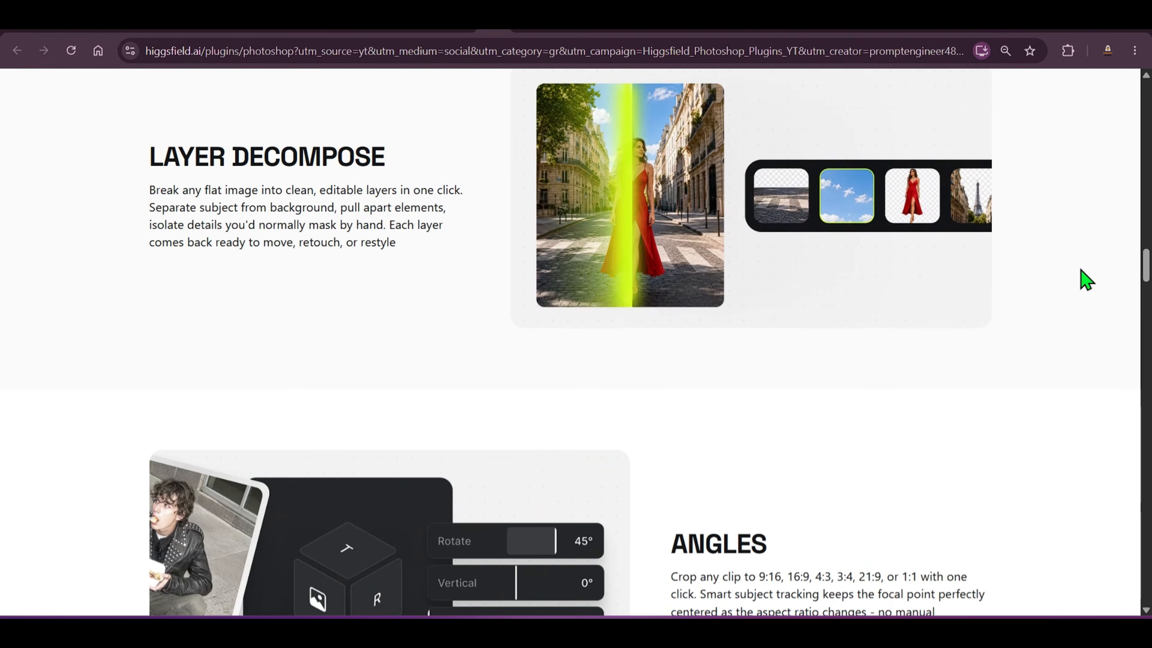
pyautogui.scroll(3, 315, 398)
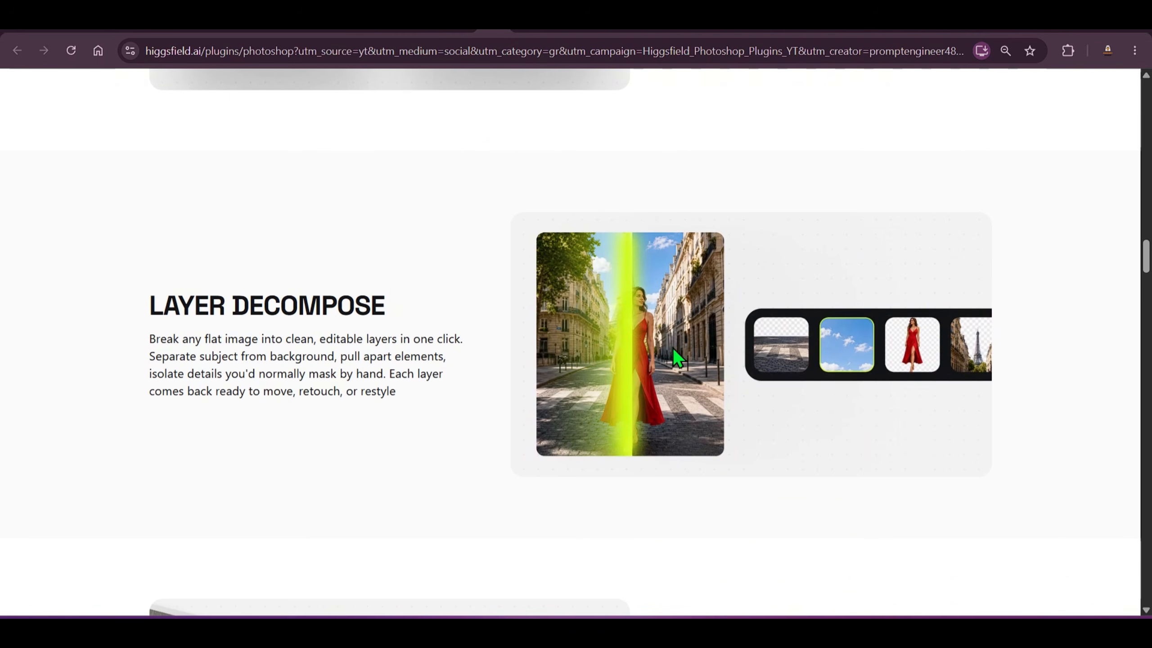
pyautogui.scroll(-15, 810, 329)
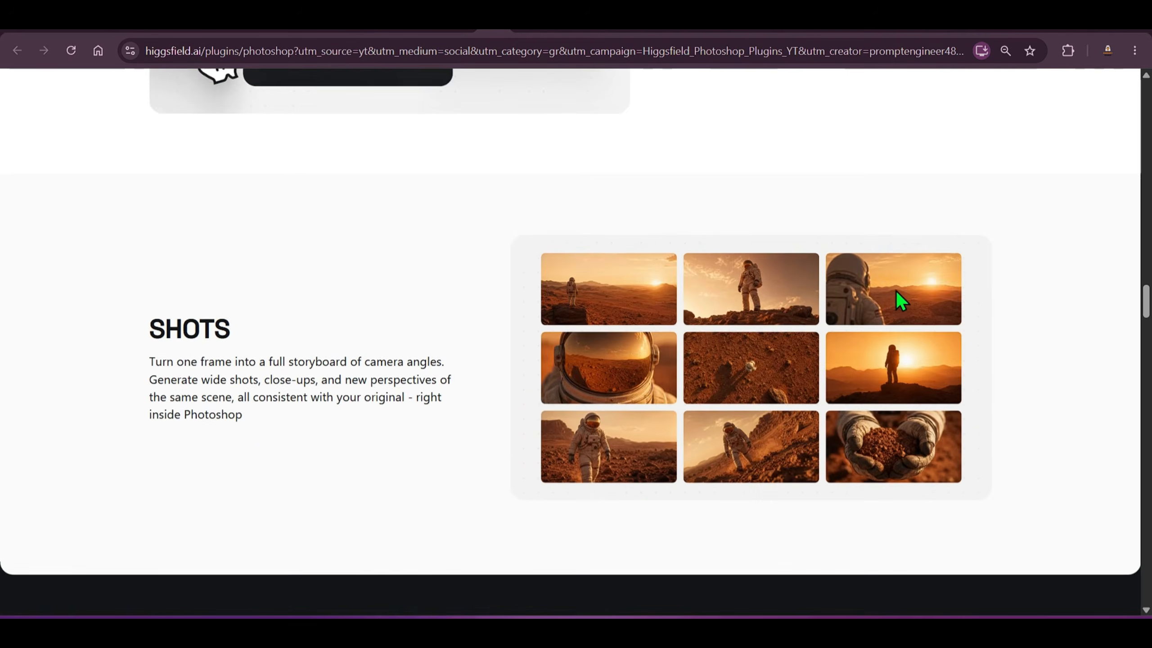
pyautogui.scroll(-5, 921, 290)
pyautogui.scroll(20, 945, 283)
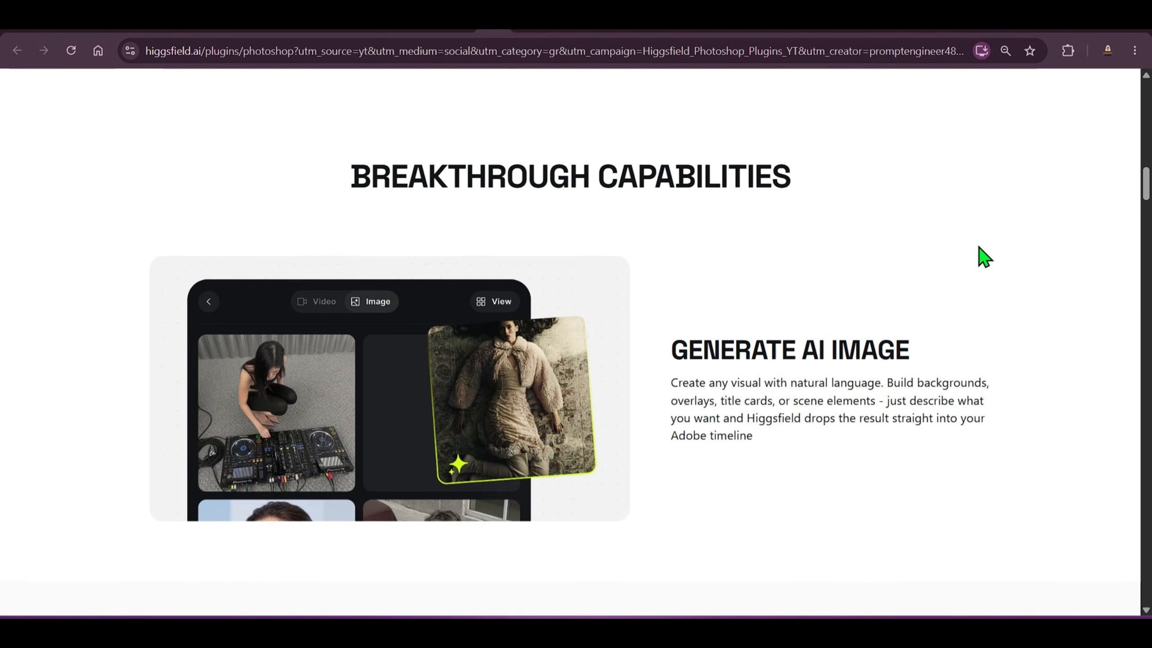
pyautogui.scroll(20, 984, 251)
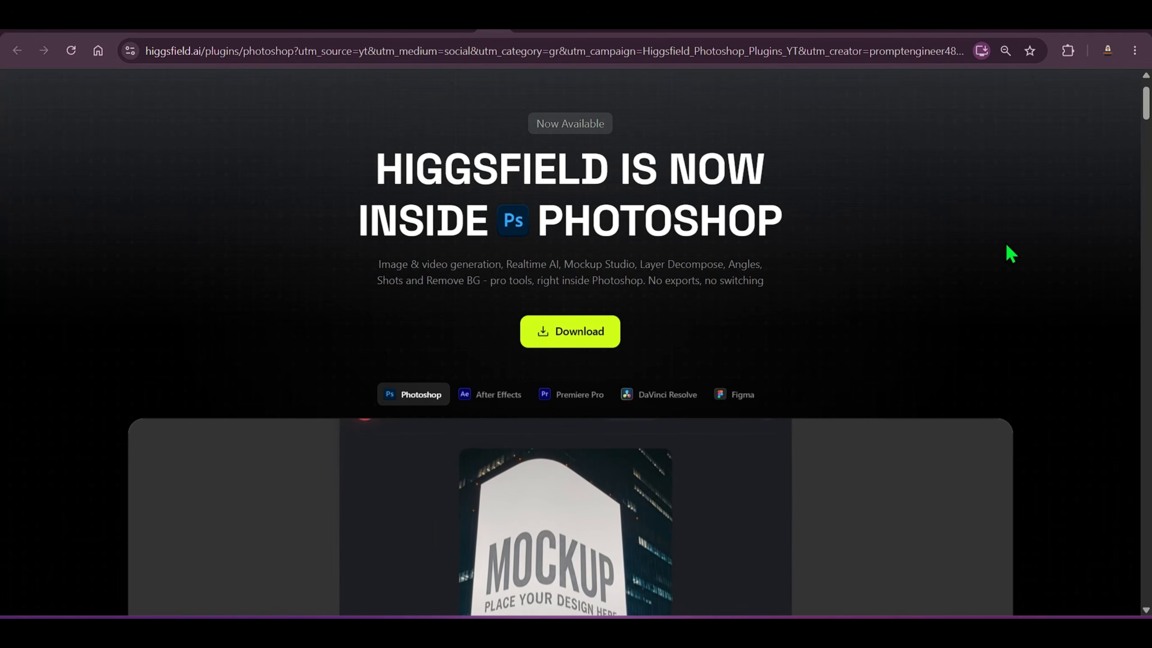
pyautogui.scroll(2, 1006, 246)
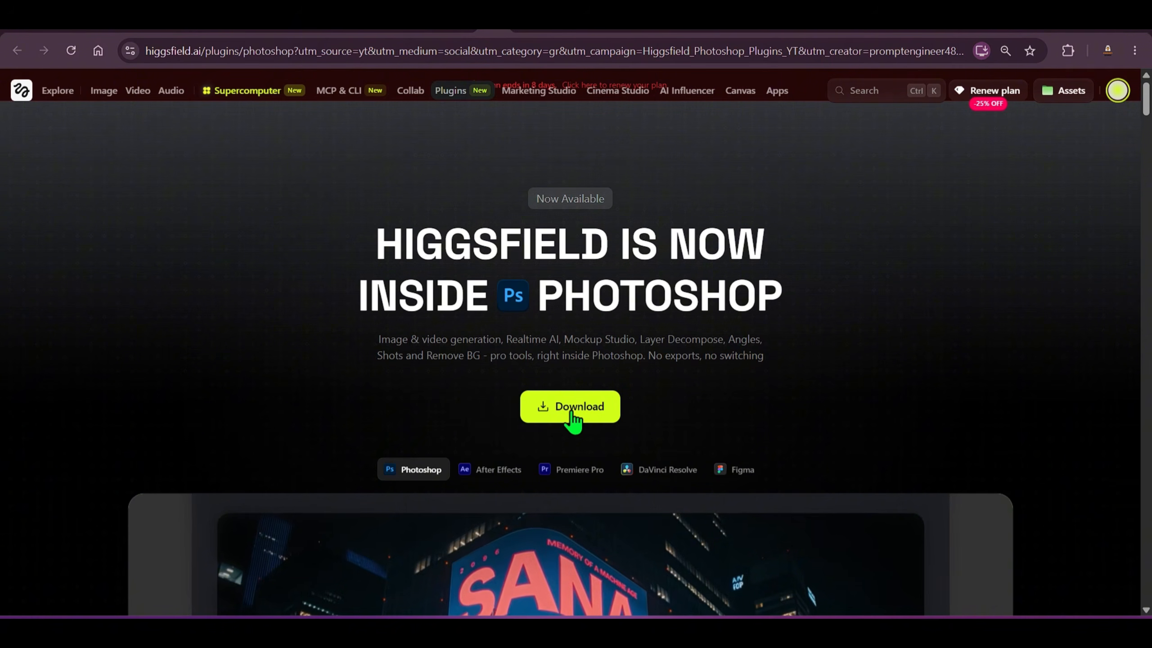
# Step: Download the Higgsfield plugin for Photoshop as a .ccx file into the B208-Higgsfield-Photoshop folder
pyautogui.click(570, 411)
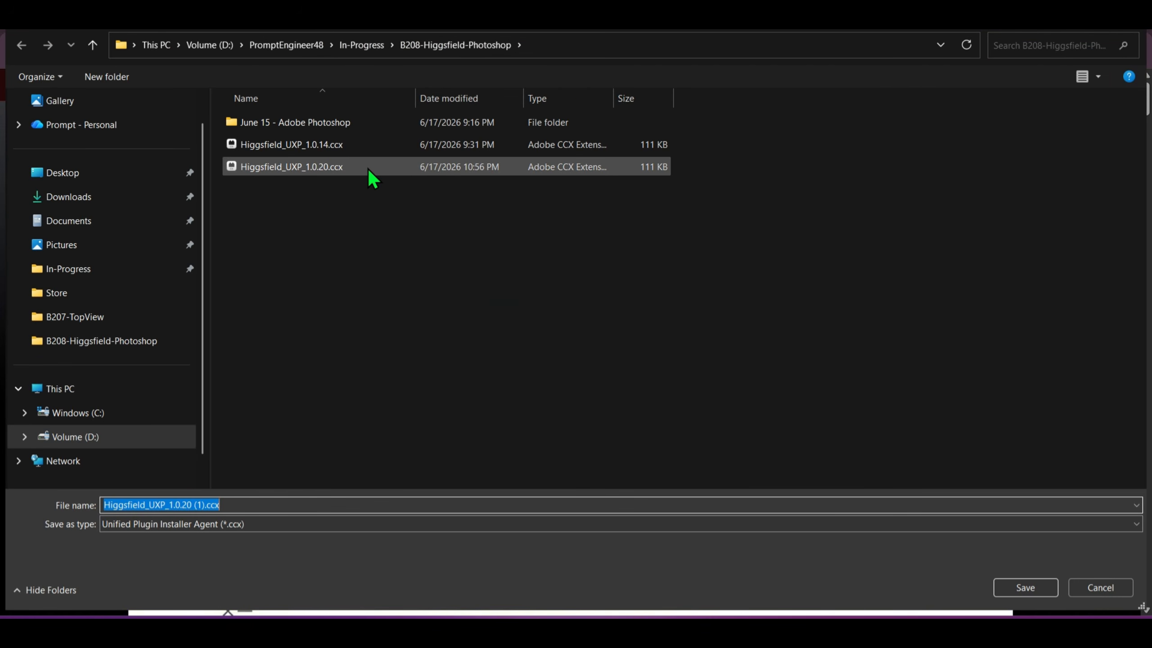
pyautogui.click(1025, 588)
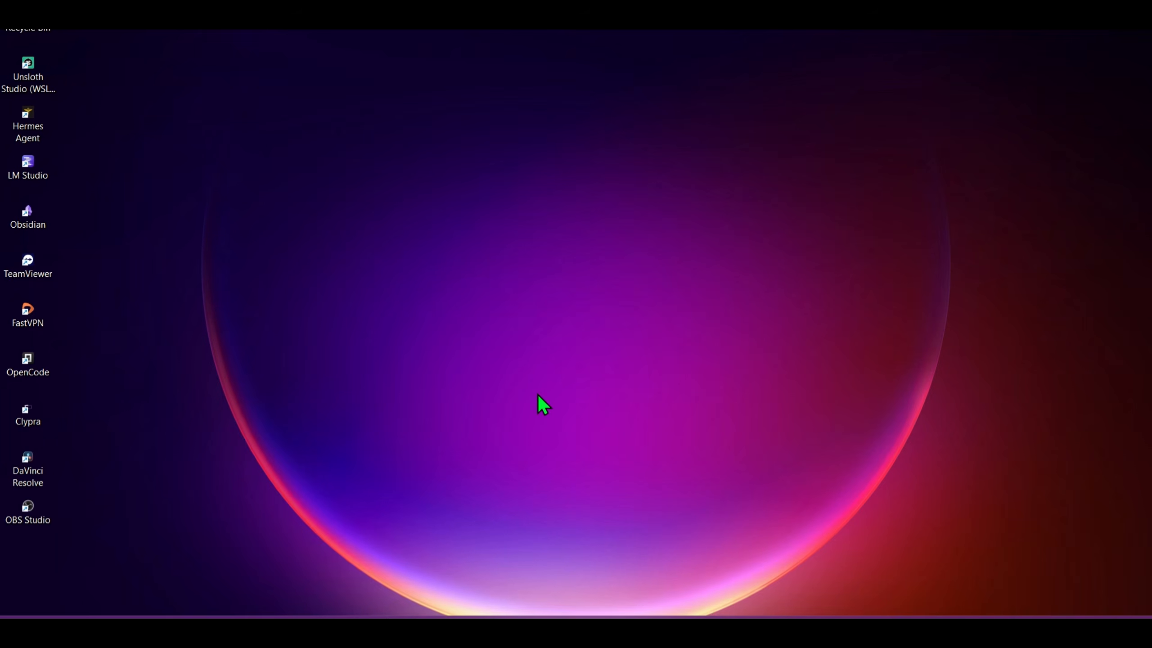
# Step: Open Adobe Creative Cloud to check the installed plugins
pyautogui.press('super')
pyautogui.write('crea')
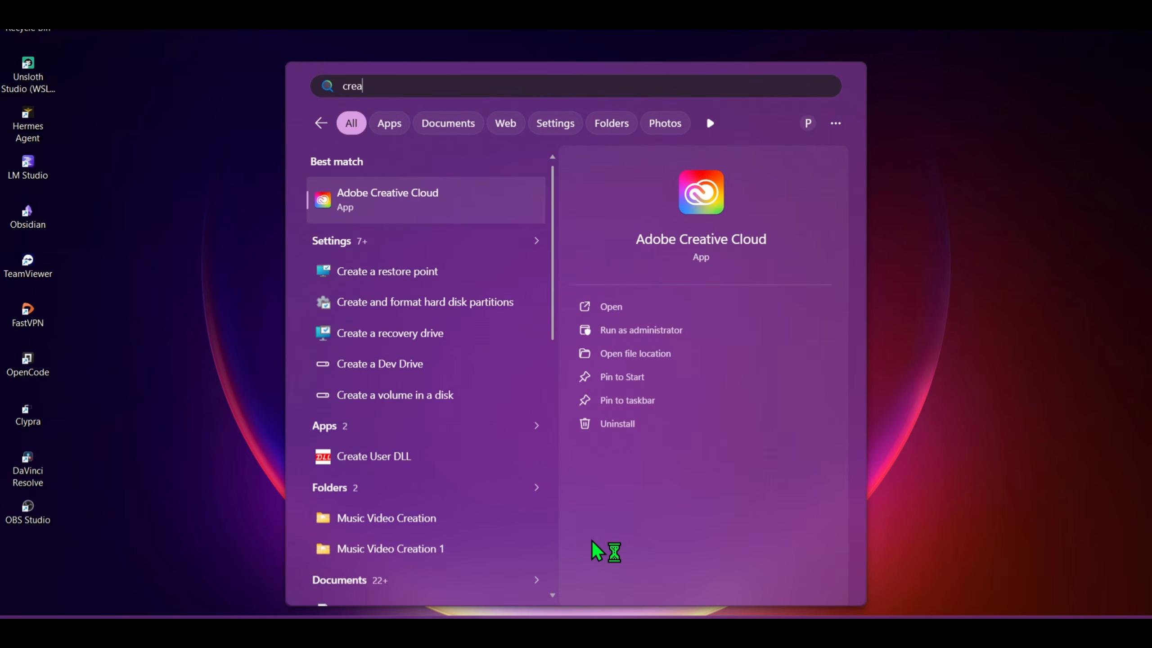
pyautogui.press('Return')
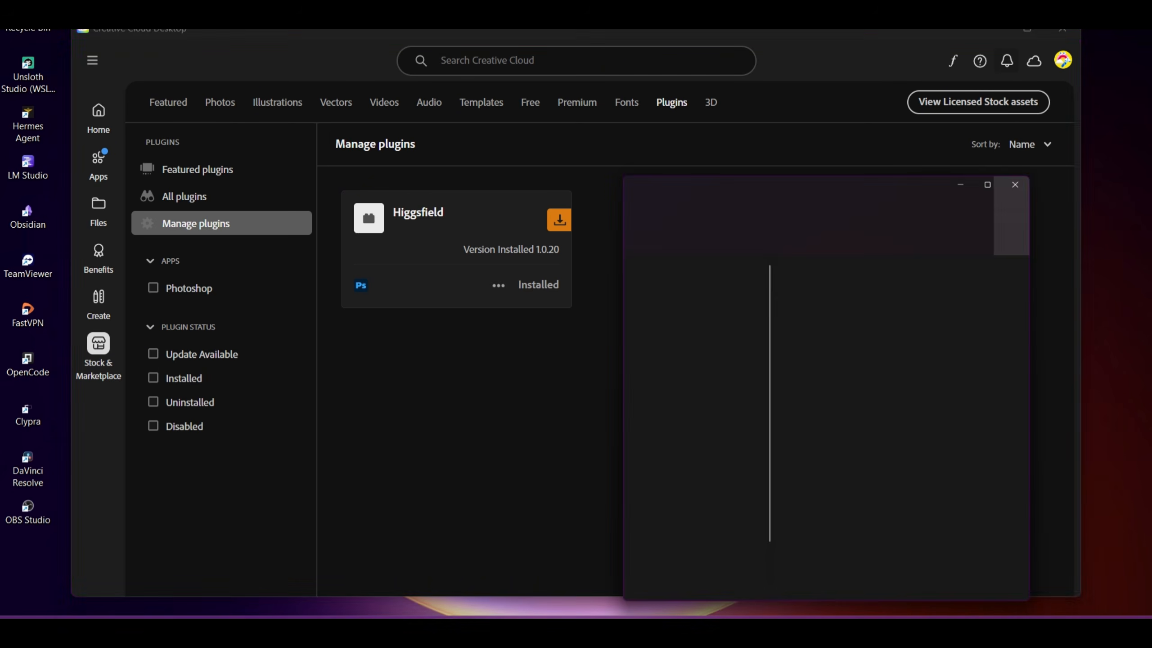
# Step: Switch to File Explorer, maximize it and try to open Higgsfield_UXP_1.0.20.ccx with the ZXP UXP Installer
pyautogui.hotkey('alt', 'Tab')
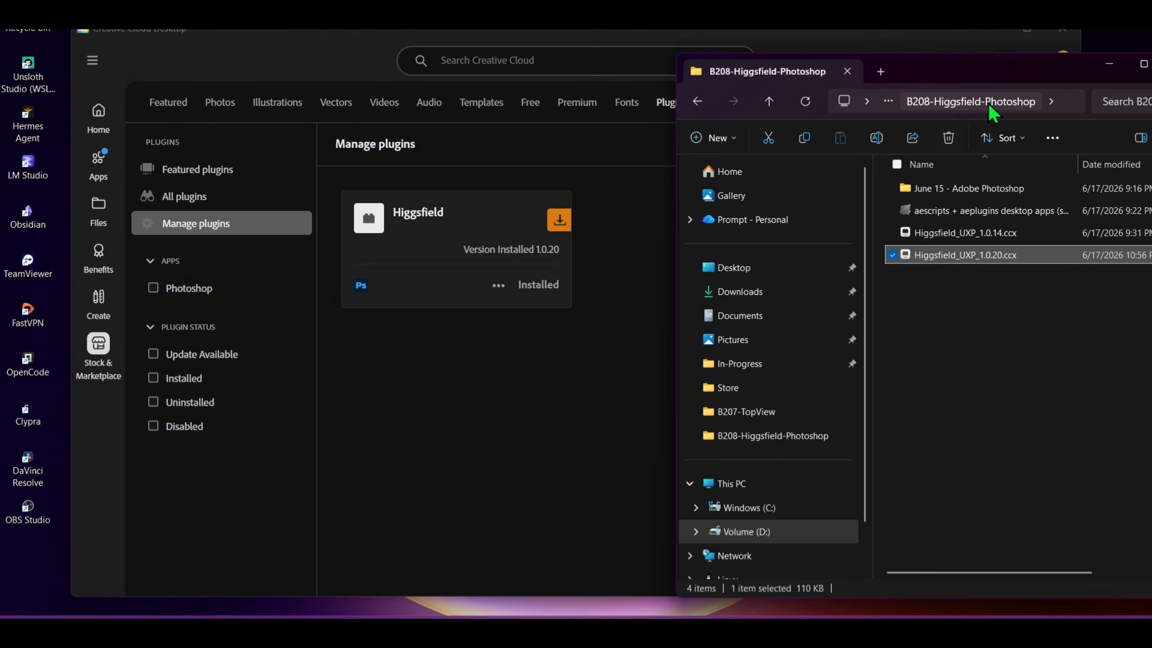
pyautogui.doubleClick(1011, 70)
pyautogui.click(499, 341)
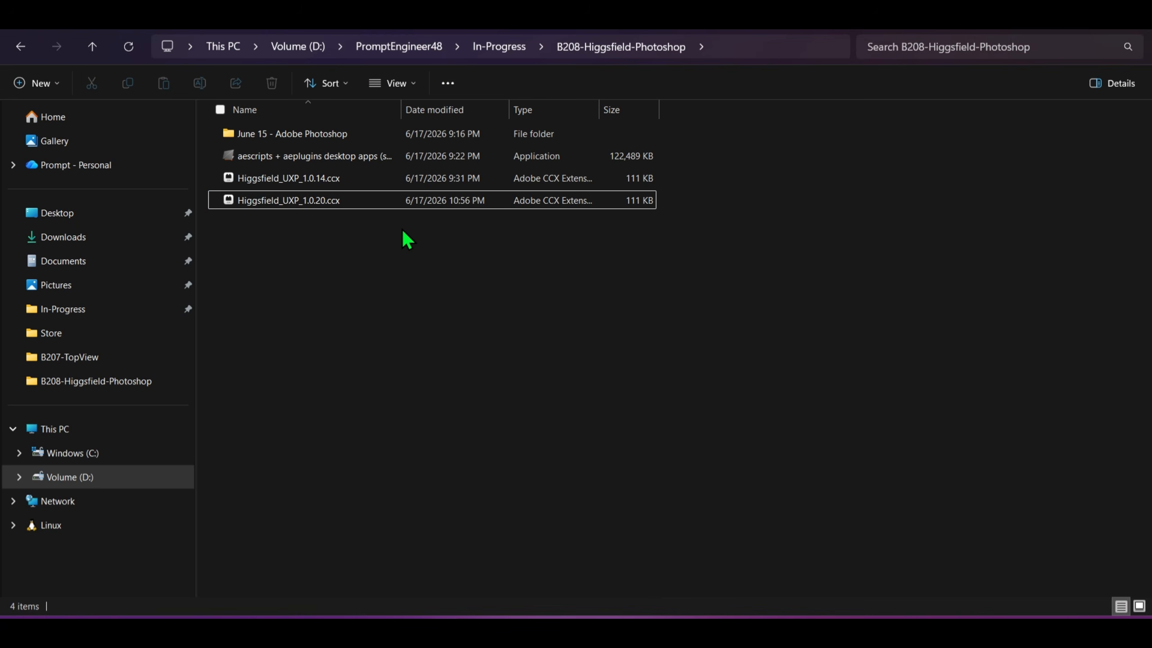
pyautogui.click(391, 202)
pyautogui.rightClick(391, 201)
pyautogui.click(589, 134)
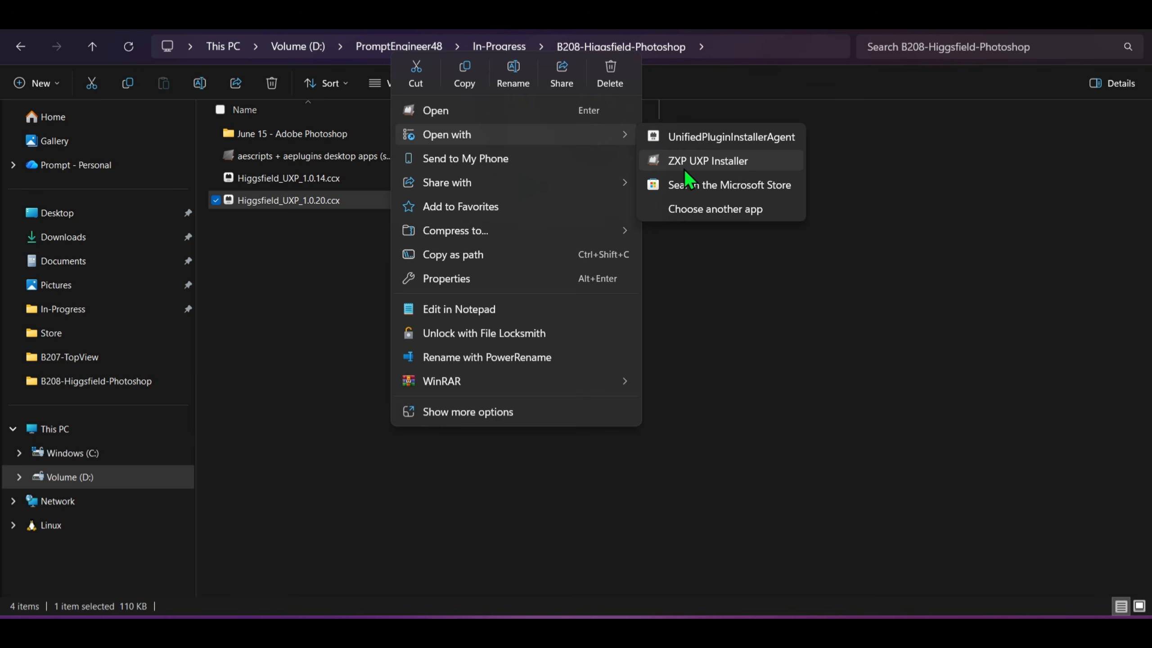
pyautogui.click(742, 158)
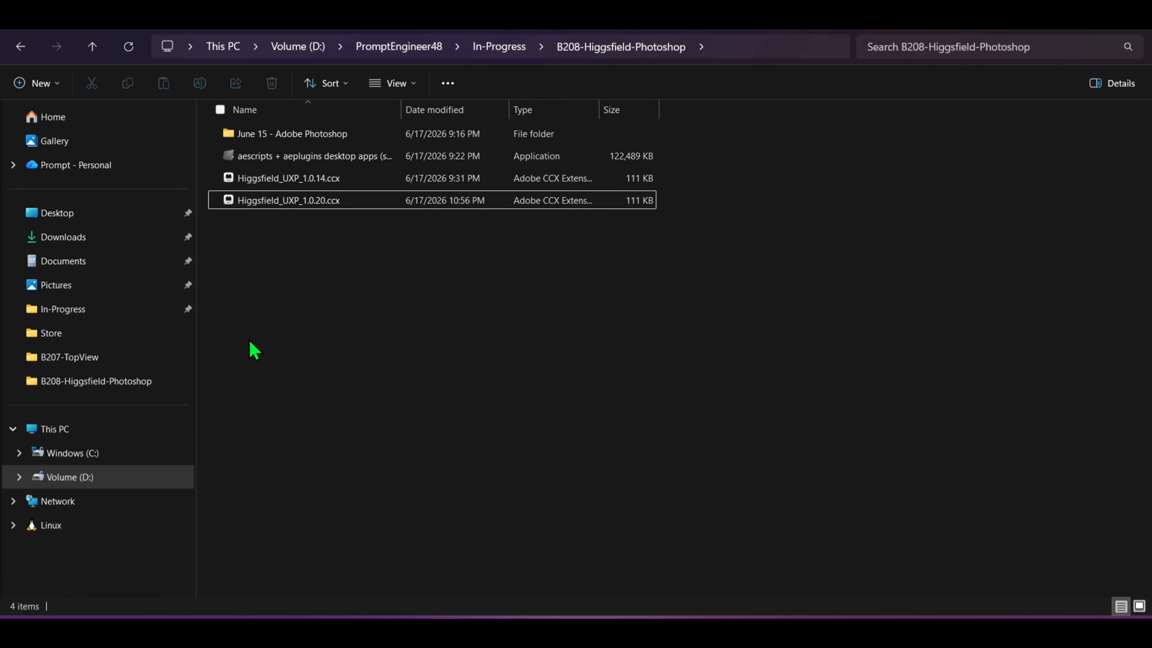
# Step: Show the full name of the aescripts + aeplugins setup file and check the installer instructions on the Higgsfield plugin page
pyautogui.doubleClick(407, 116)
pyautogui.click(438, 163)
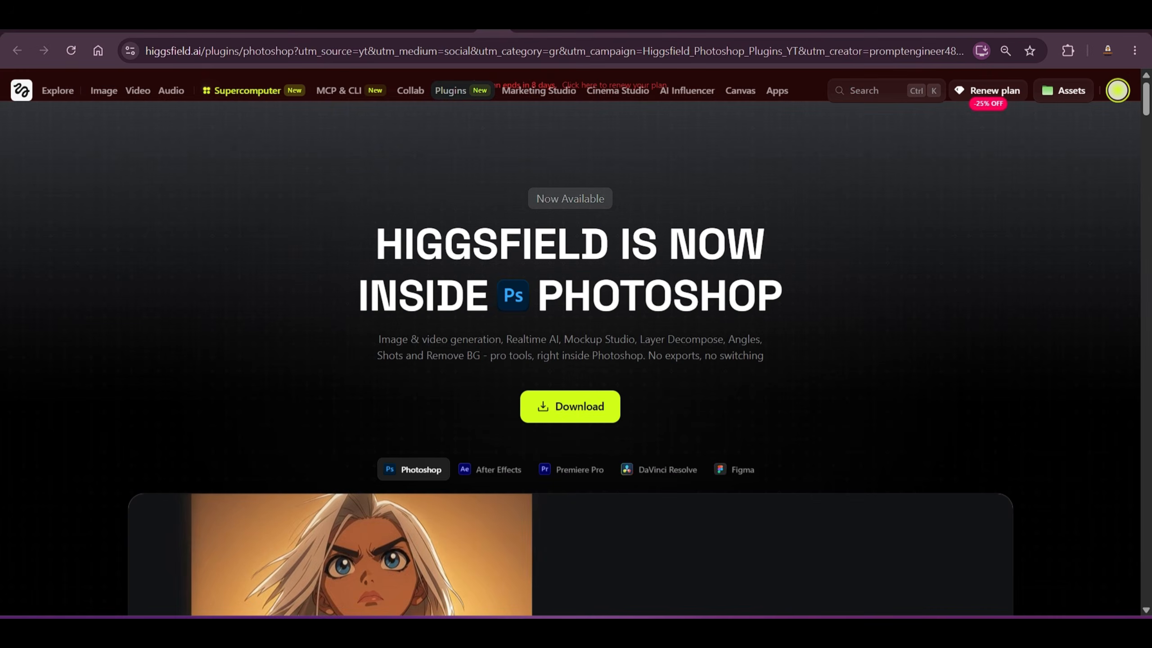
pyautogui.scroll(-10, 857, 273)
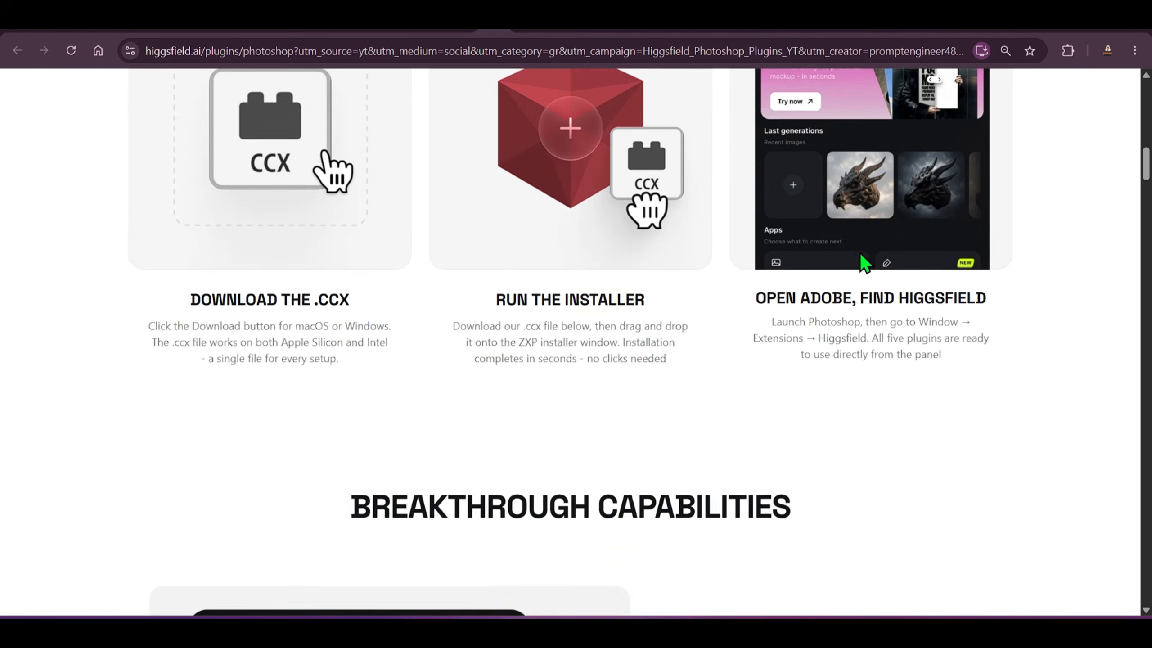
pyautogui.scroll(2, 228, 319)
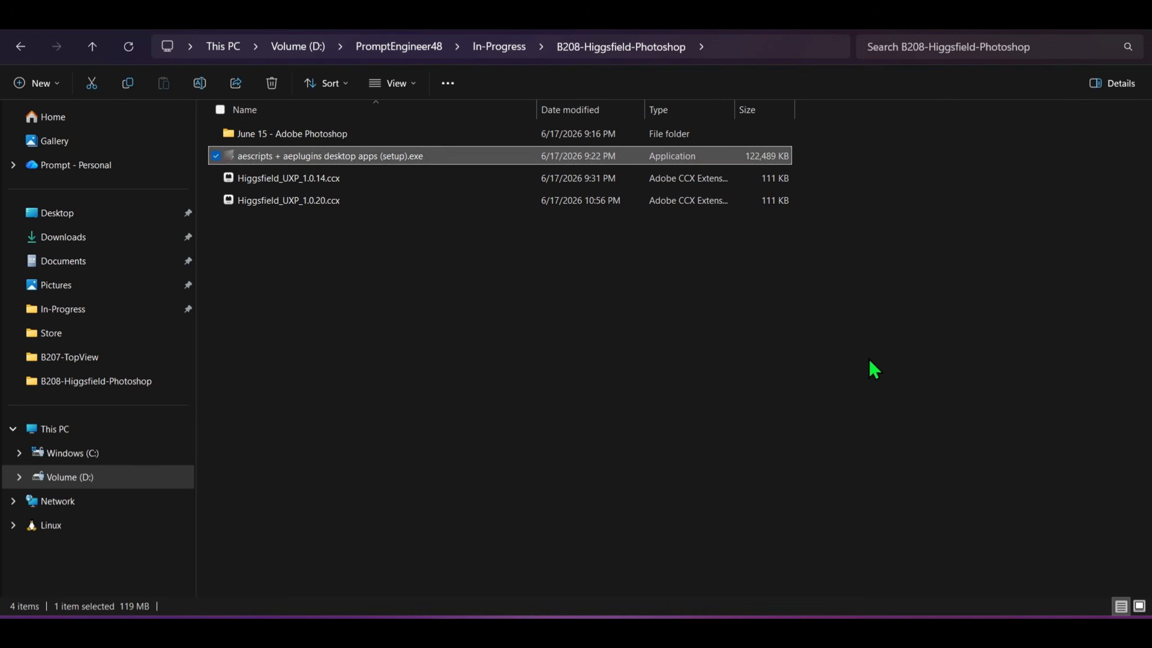
pyautogui.click(844, 374)
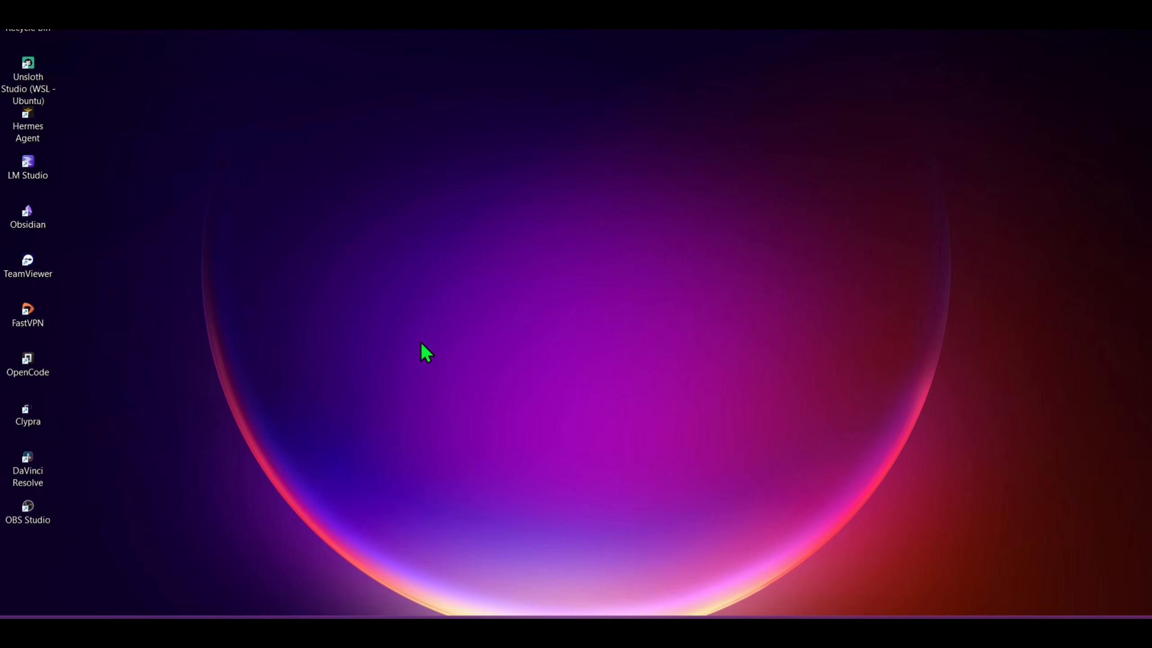
# Step: Launch Adobe Photoshop 2026
pyautogui.press('super')
pyautogui.write('pho')
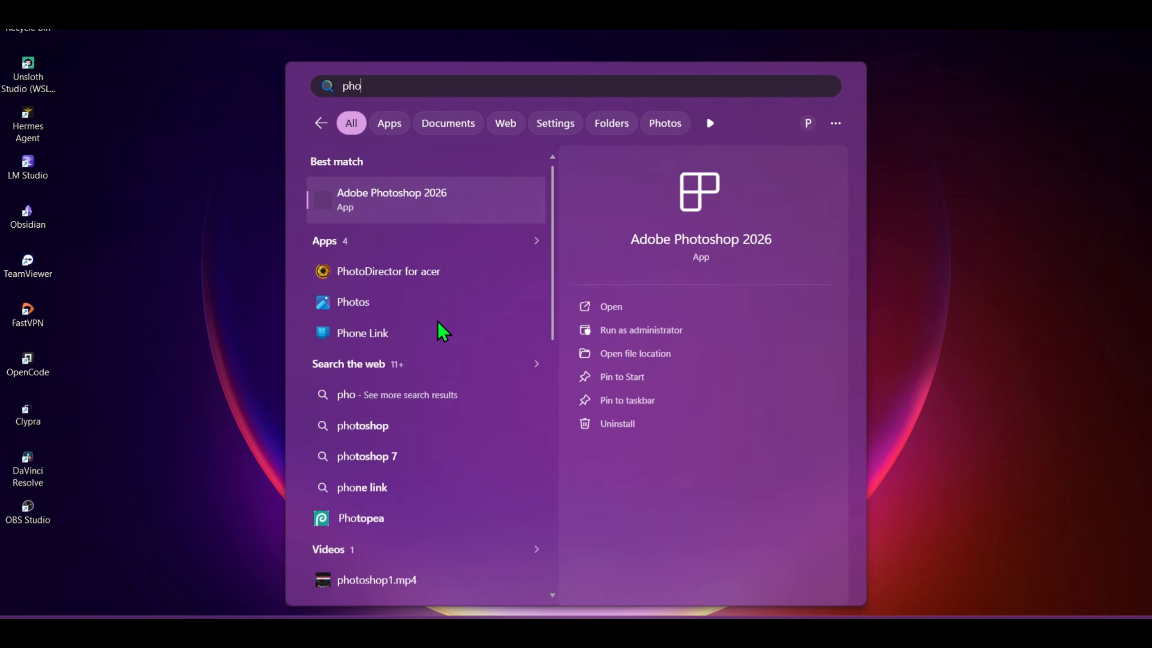
pyautogui.press('Return')
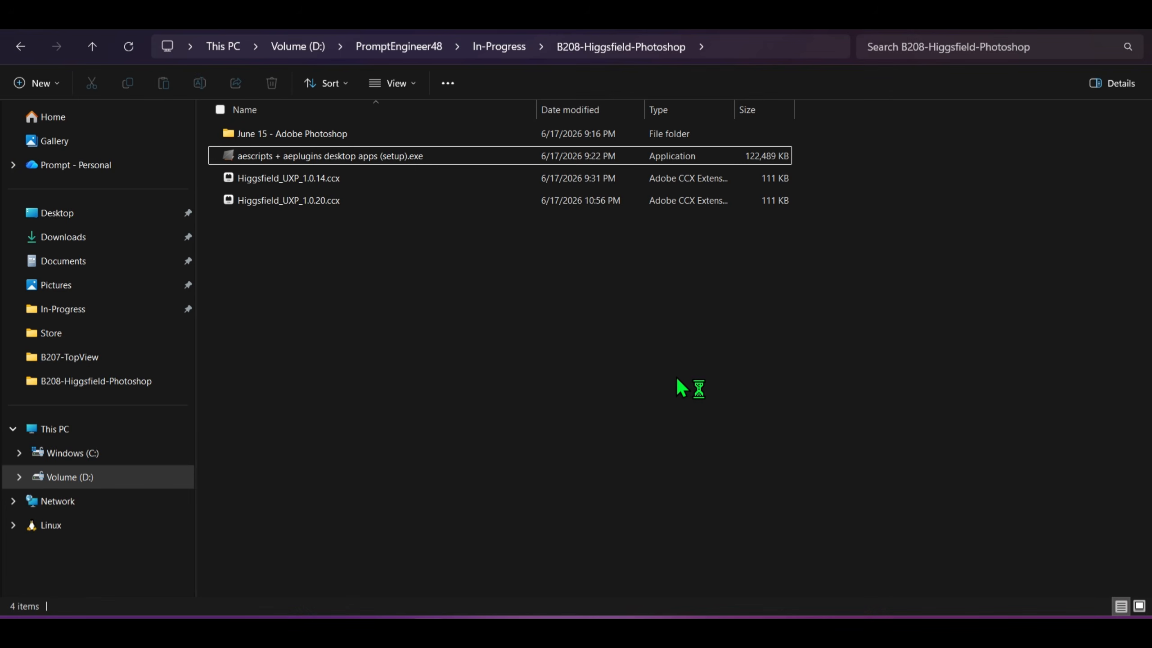
# Step: Open Higgsfield_UXP_1.0.20.ccx with the ZXP UXP Installer and install the plugin for Photoshop
pyautogui.click(625, 200)
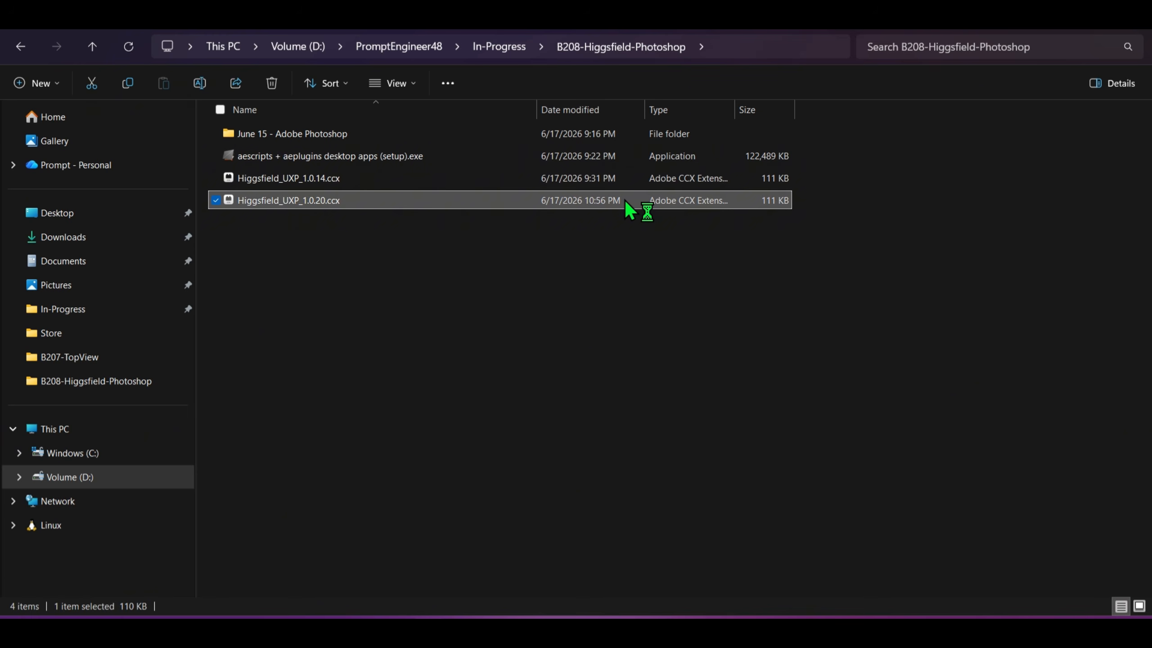
pyautogui.rightClick(625, 200)
pyautogui.moveTo(748, 137)
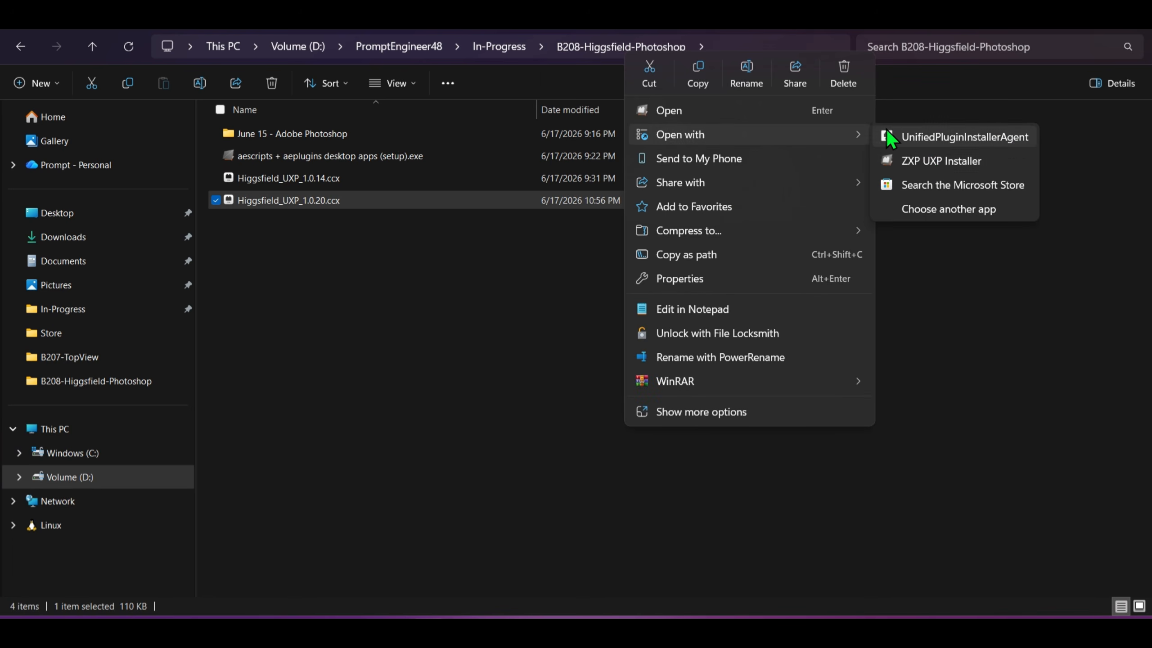
pyautogui.click(927, 157)
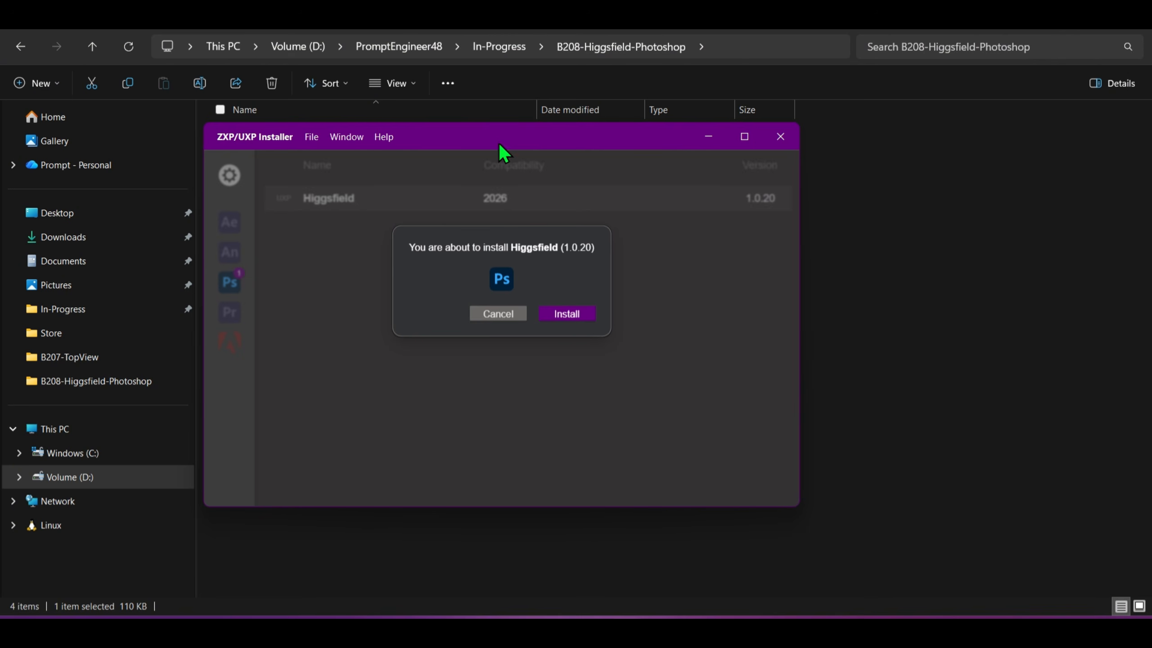
pyautogui.click(570, 313)
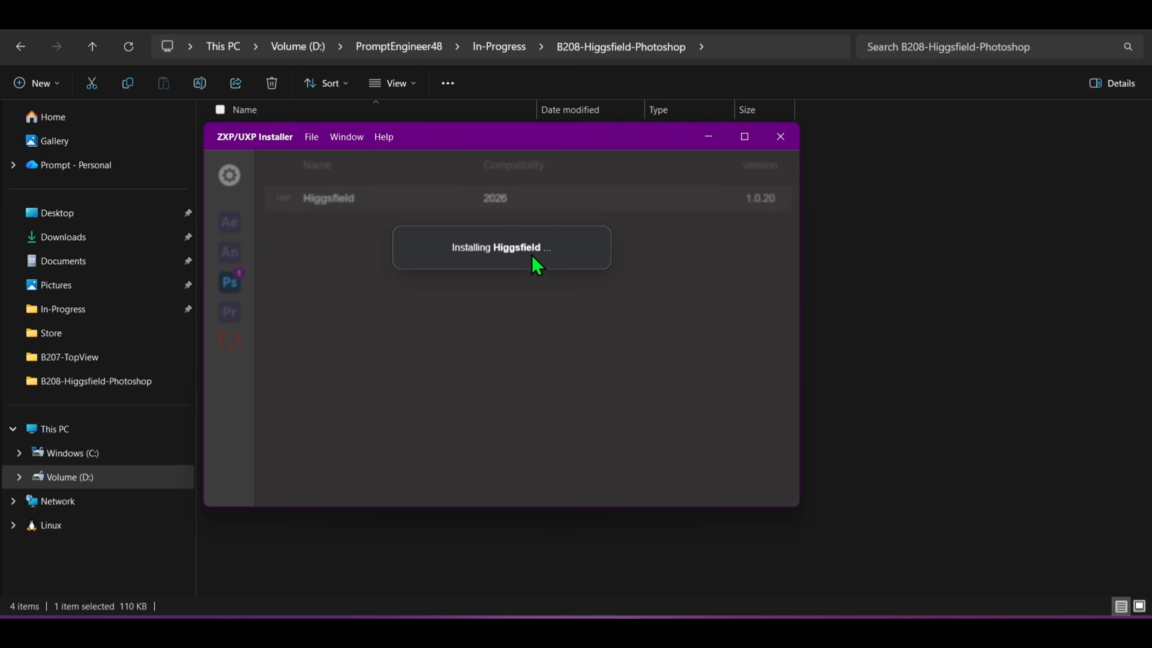
pyautogui.click(575, 276)
pyautogui.moveTo(225, 289)
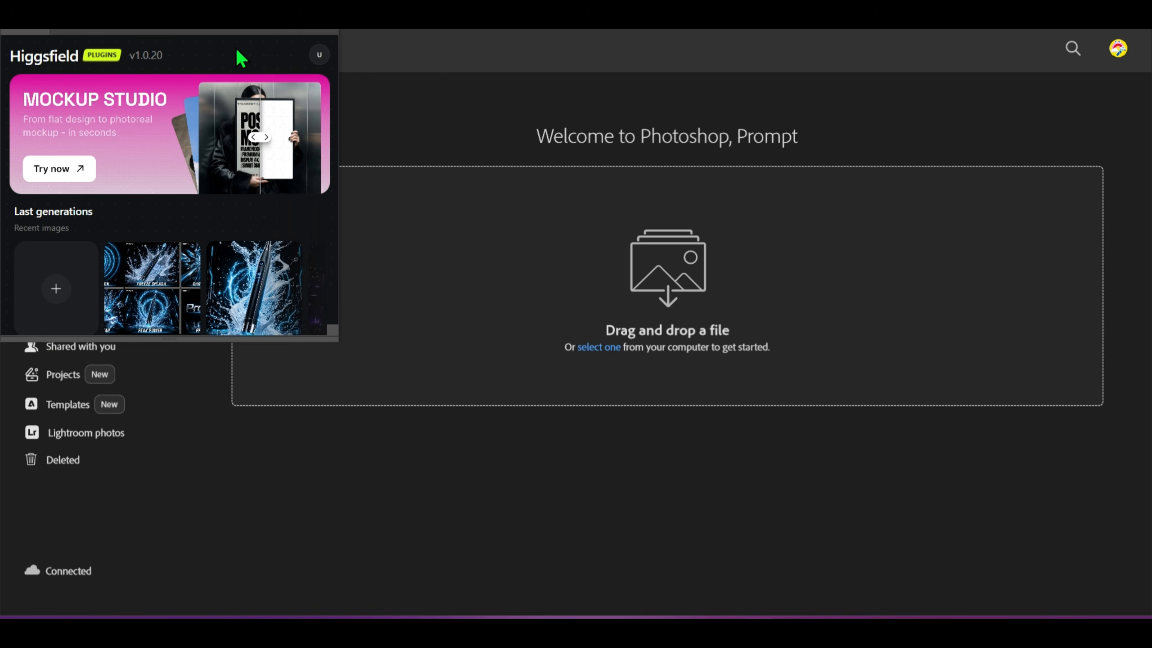
# Step: In Photoshop, move the Higgsfield plugin panel away from the window corner, then close and reopen it
pyautogui.moveTo(193, 37); pyautogui.dragTo(829, 132)
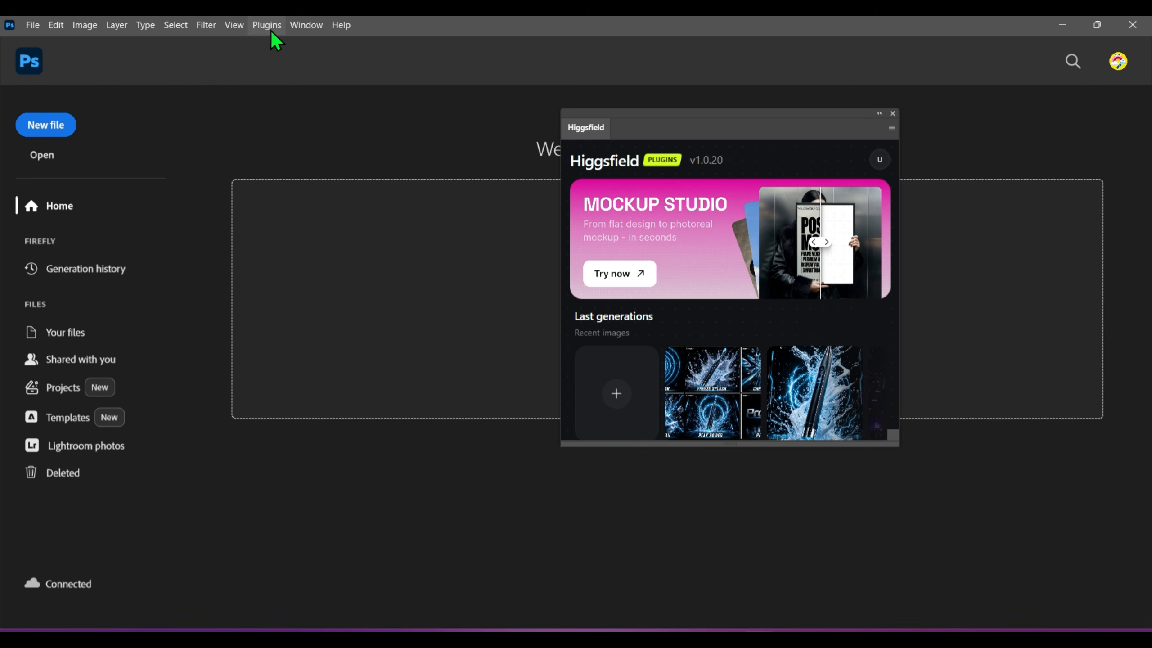
pyautogui.click(267, 12)
pyautogui.moveTo(288, 78)
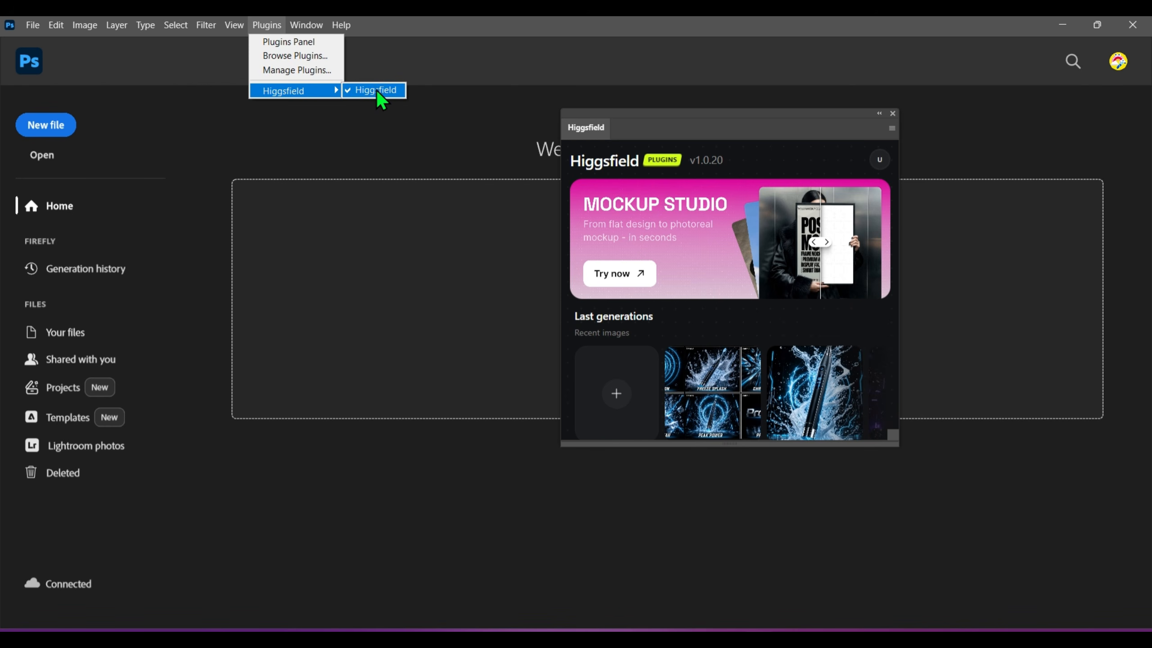
pyautogui.click(892, 113)
pyautogui.click(267, 25)
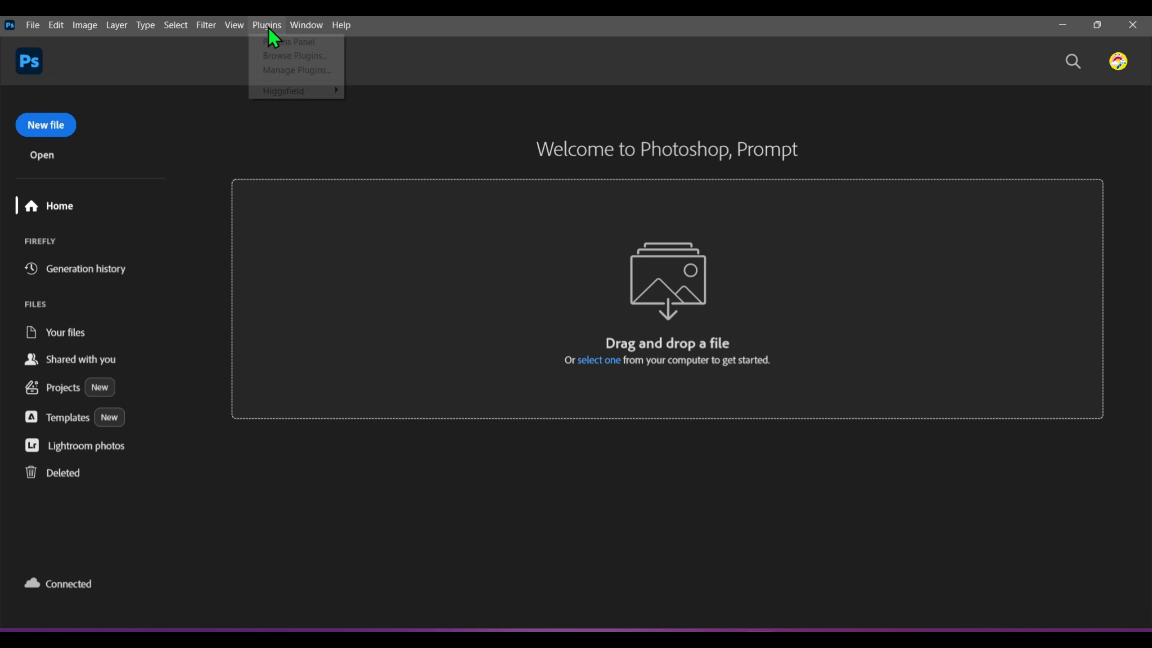
pyautogui.moveTo(287, 90)
pyautogui.click(368, 90)
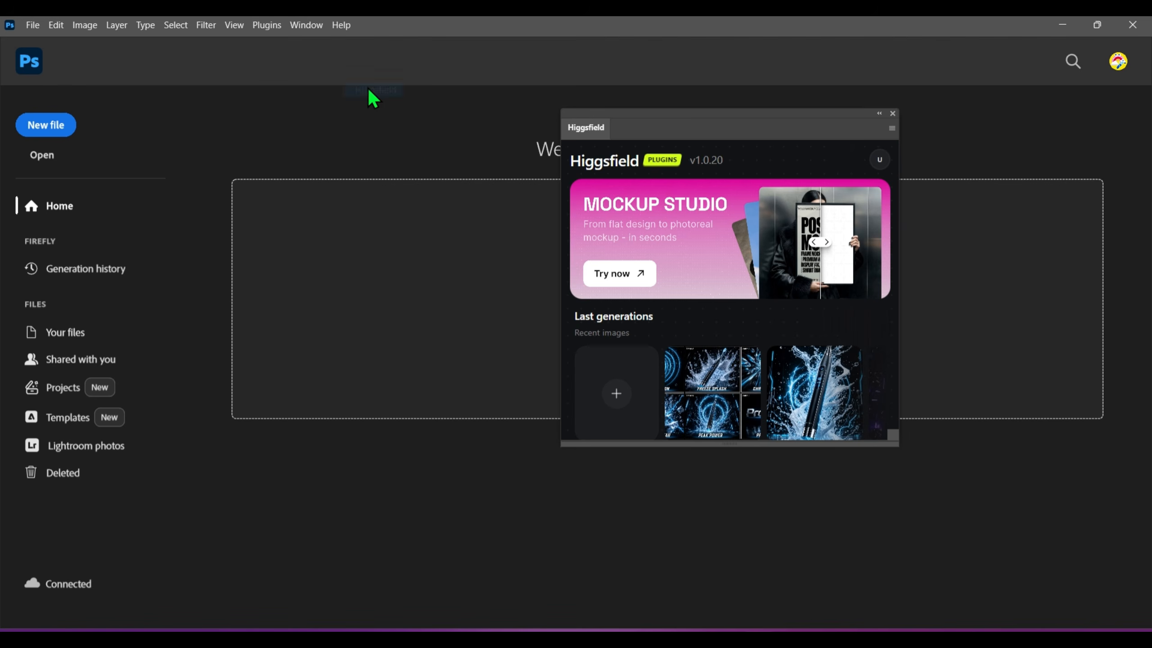
# Step: Widen the Higgsfield panel and extend its height to the lower edge of the Photoshop window
pyautogui.moveTo(901, 200); pyautogui.dragTo(986, 201)
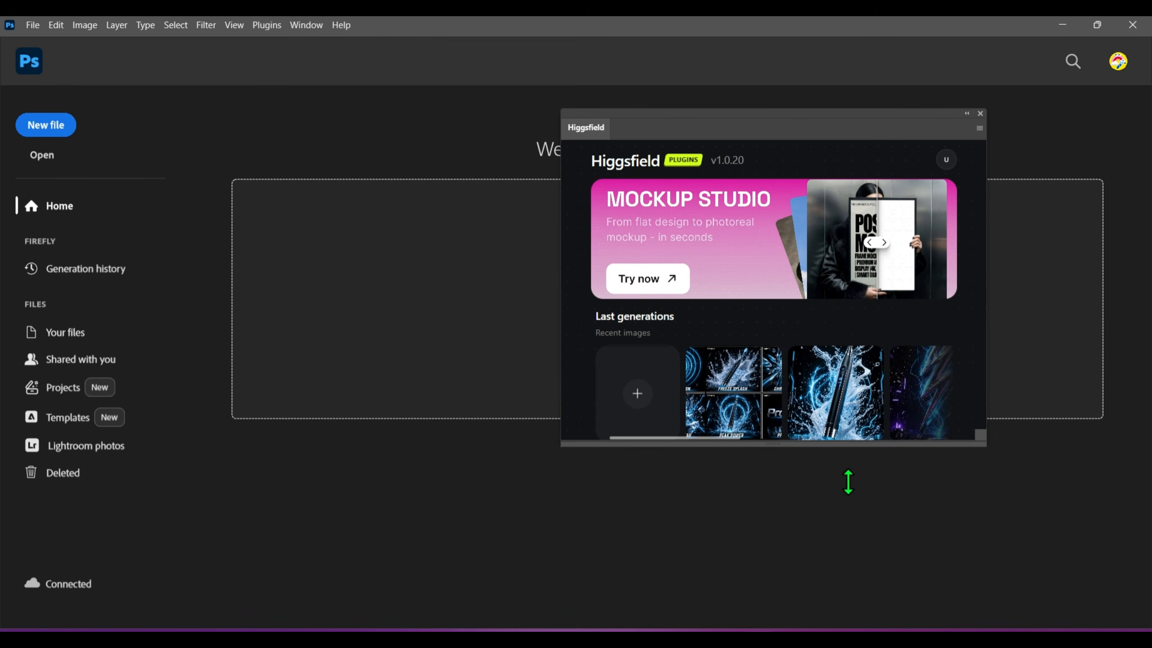
pyautogui.moveTo(822, 447); pyautogui.dragTo(830, 628)
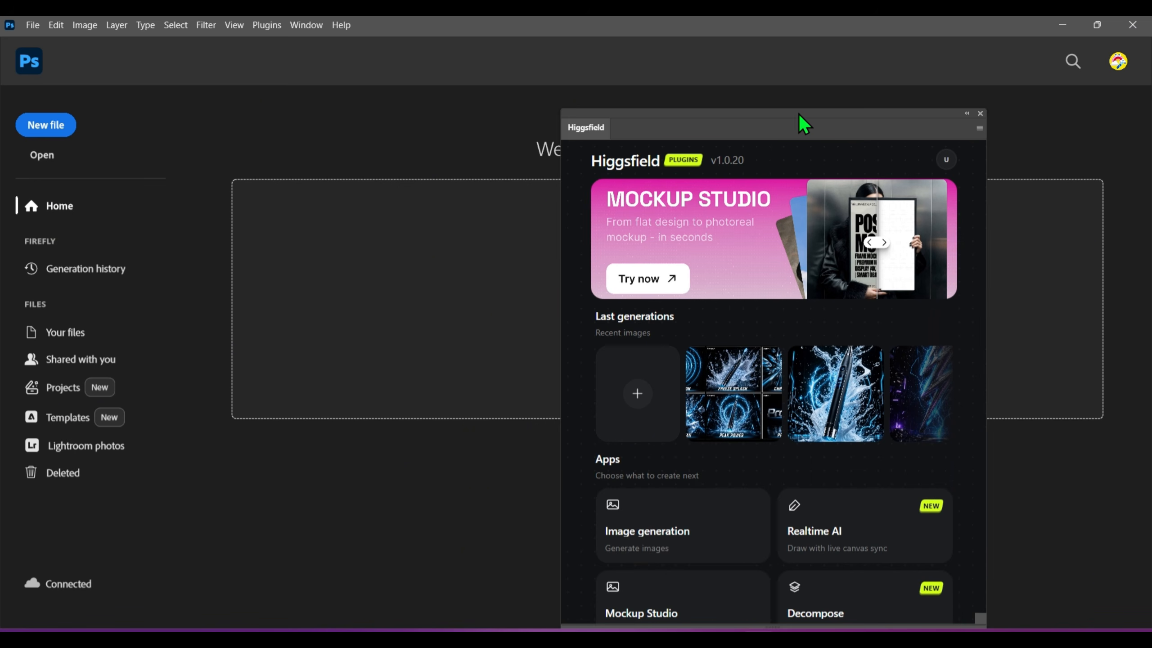
# Step: Move the Higgsfield panel up to the window's upper edge, extend its height, and shift it aside while browsing its apps
pyautogui.moveTo(799, 113); pyautogui.dragTo(817, 33)
pyautogui.scroll(-2, 817, 263)
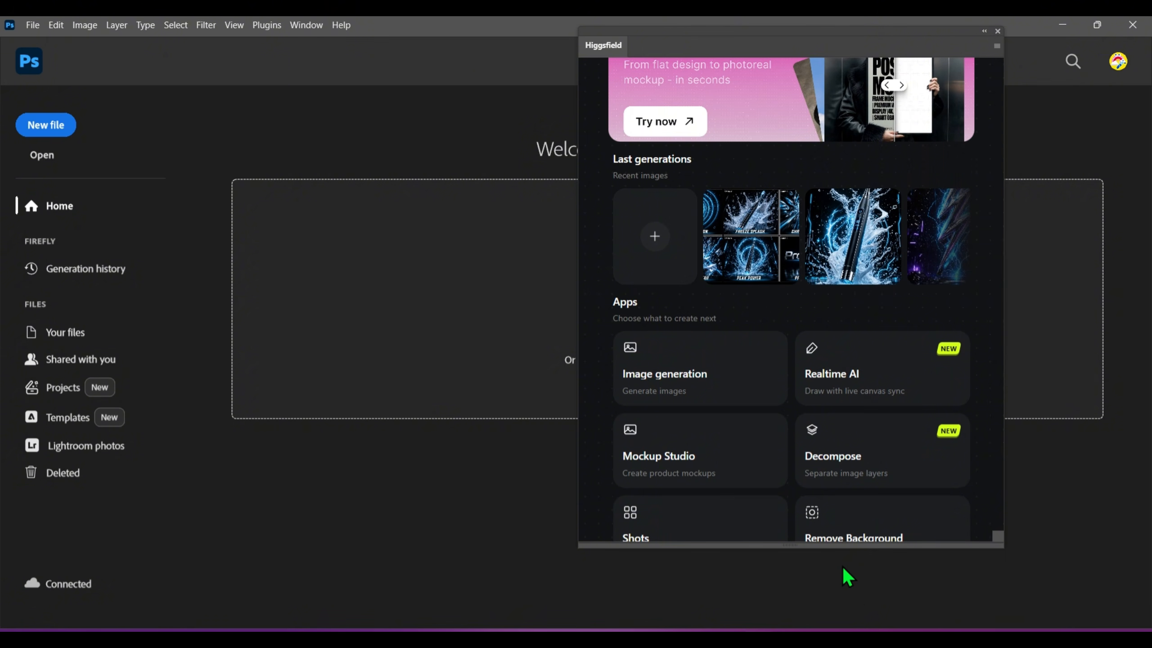
pyautogui.moveTo(926, 549); pyautogui.dragTo(931, 608)
pyautogui.scroll(-6, 888, 385)
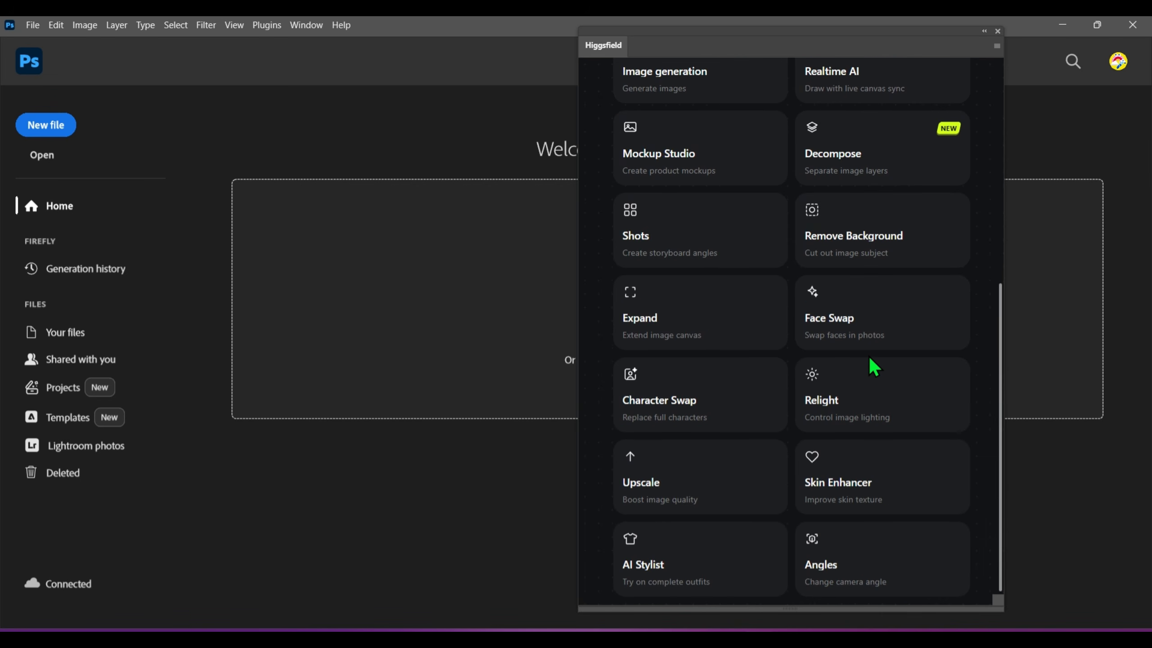
pyautogui.scroll(5, 873, 361)
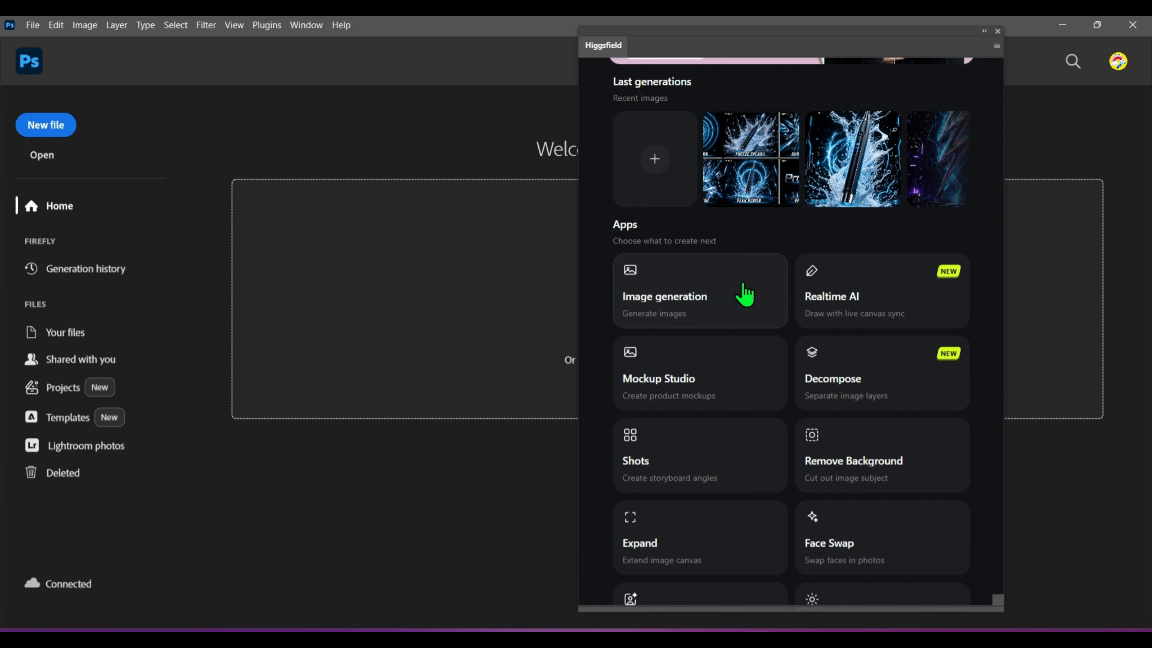
pyautogui.moveTo(784, 43); pyautogui.dragTo(827, 44)
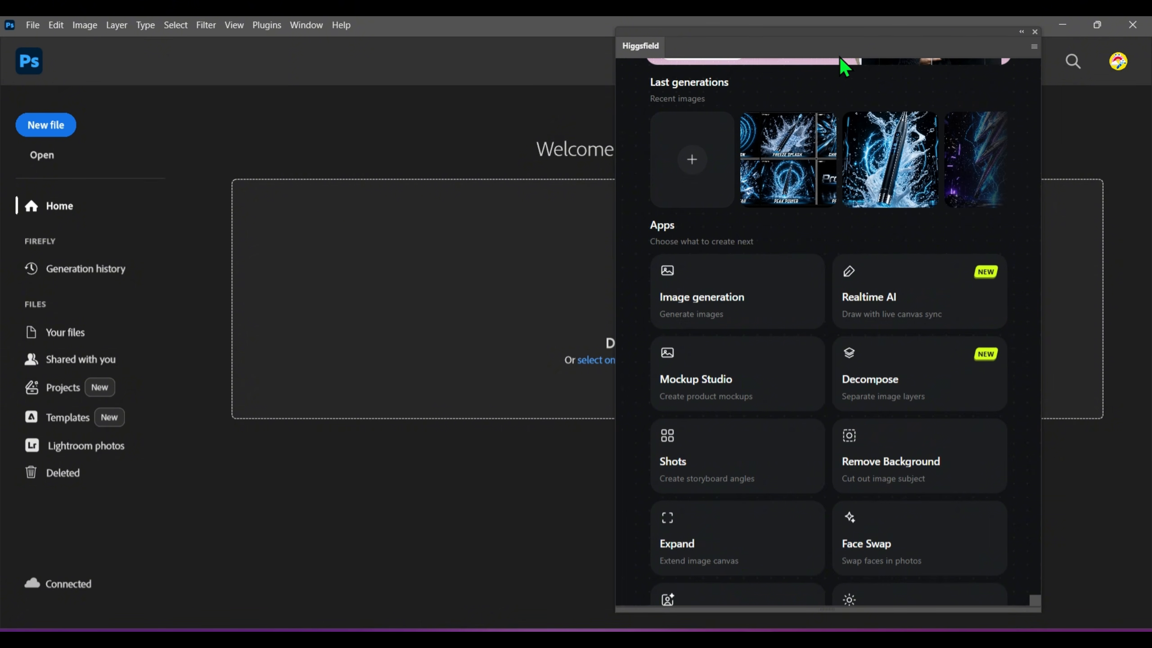
pyautogui.moveTo(840, 61); pyautogui.dragTo(874, 51)
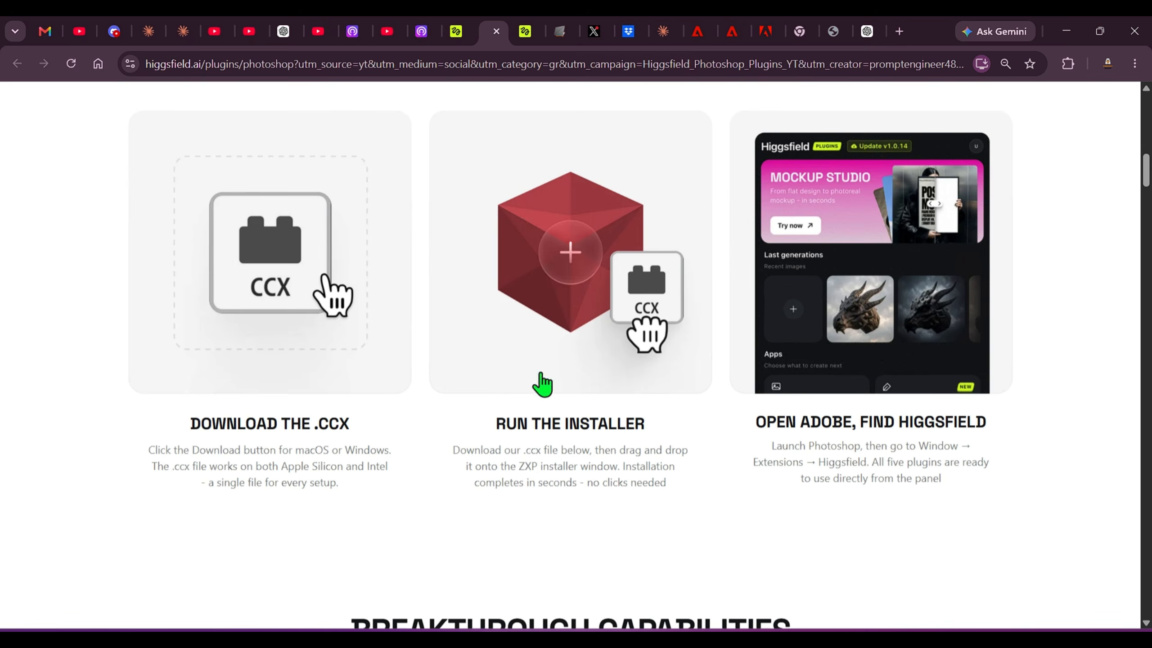
# Step: On the Higgsfield website's home page in the browser, check the account's remaining credits and view the image and video feature lists
pyautogui.click(526, 32)
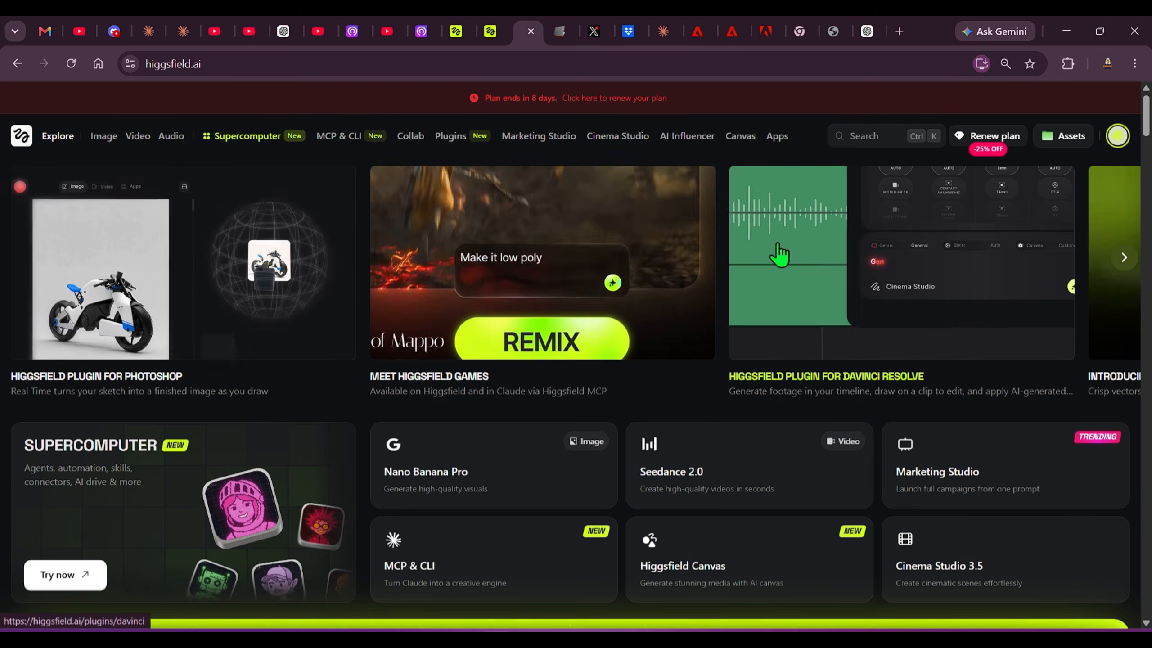
pyautogui.click(1118, 136)
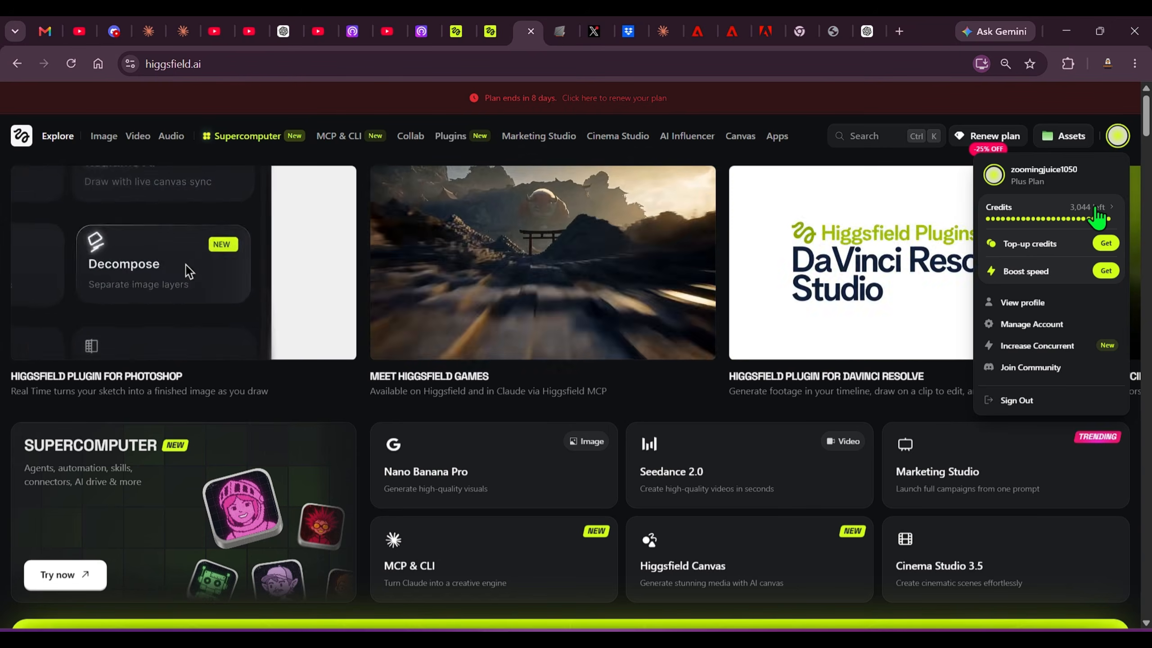
pyautogui.click(631, 238)
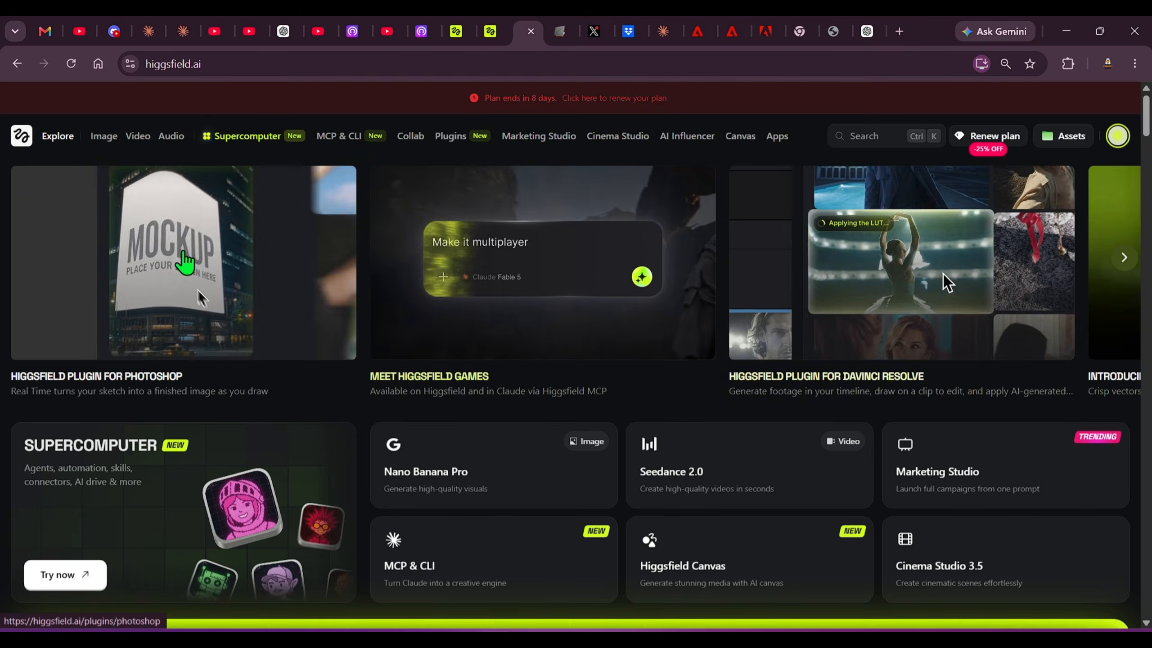
pyautogui.moveTo(58, 139)
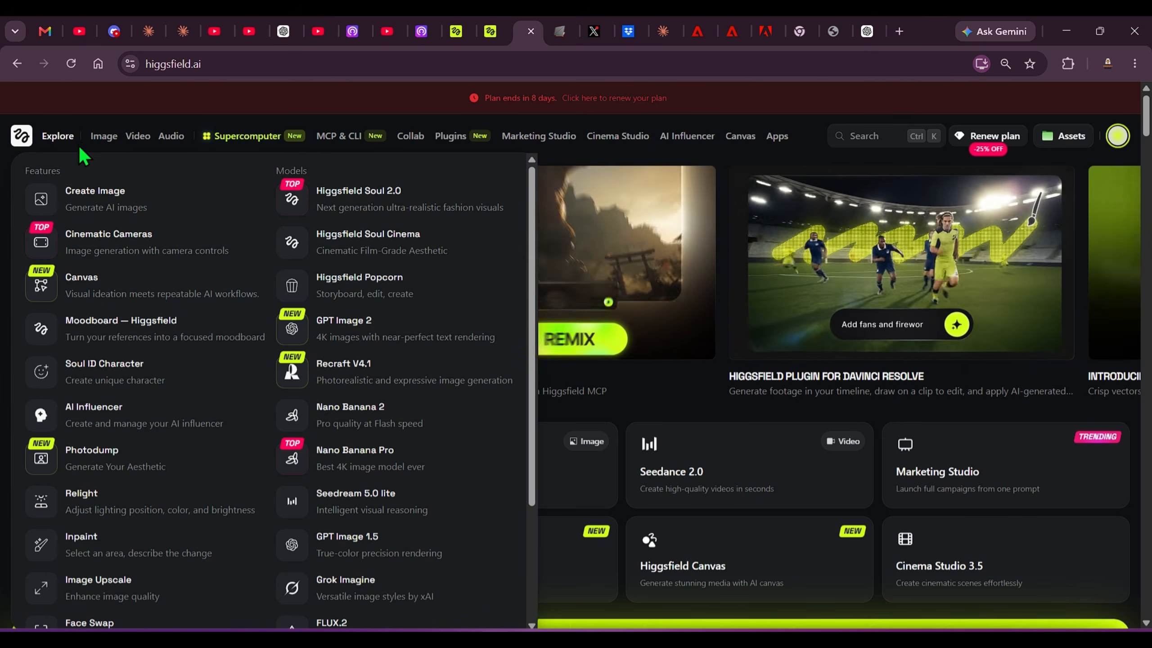
pyautogui.moveTo(138, 137)
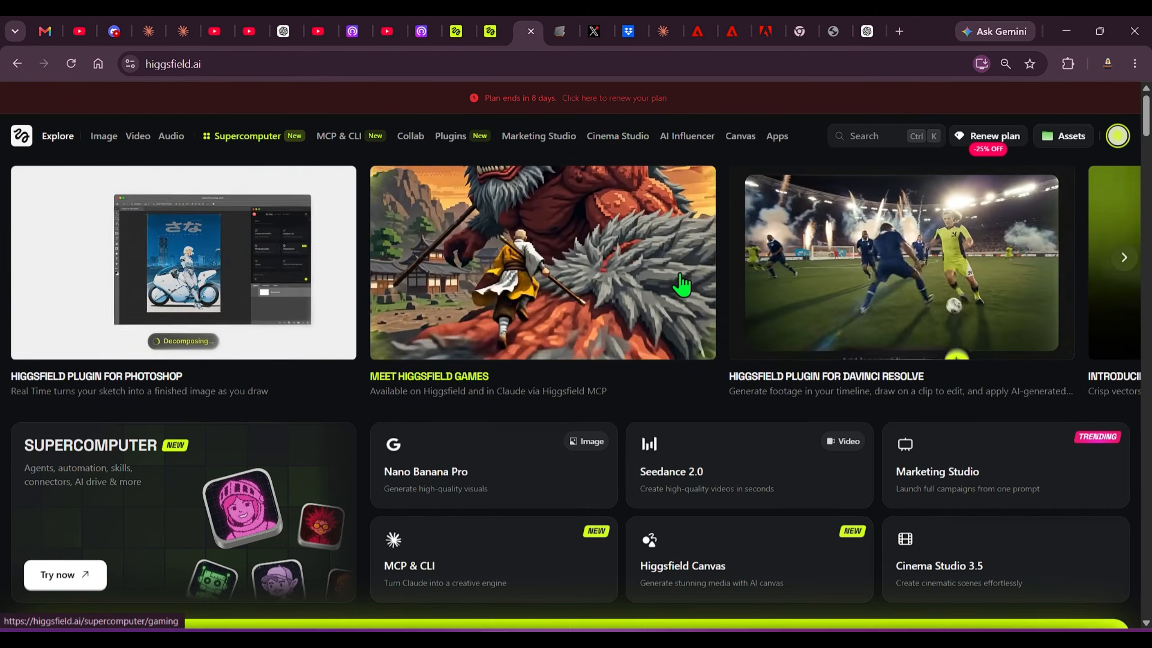
# Step: Look through the Higgsfield home page's featured plugins, presets, Canvas and Marketing Studio sections, and return to its beginning
pyautogui.hscroll(10, 615, 293)
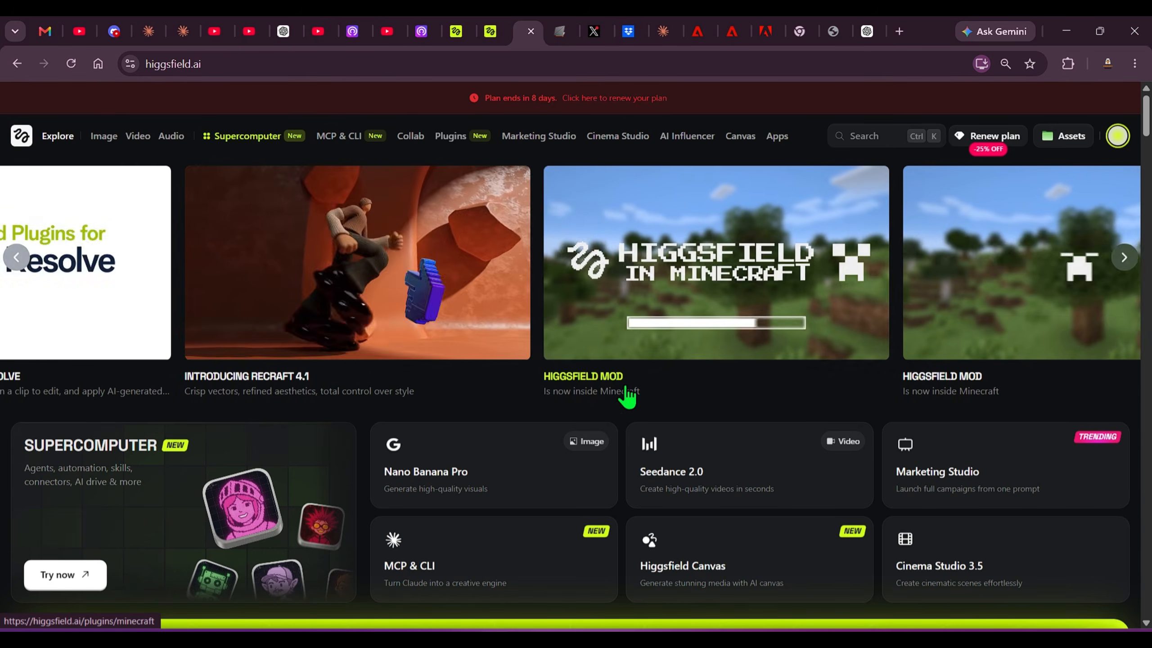
pyautogui.hscroll(-5, 731, 276)
pyautogui.scroll(-10, 731, 276)
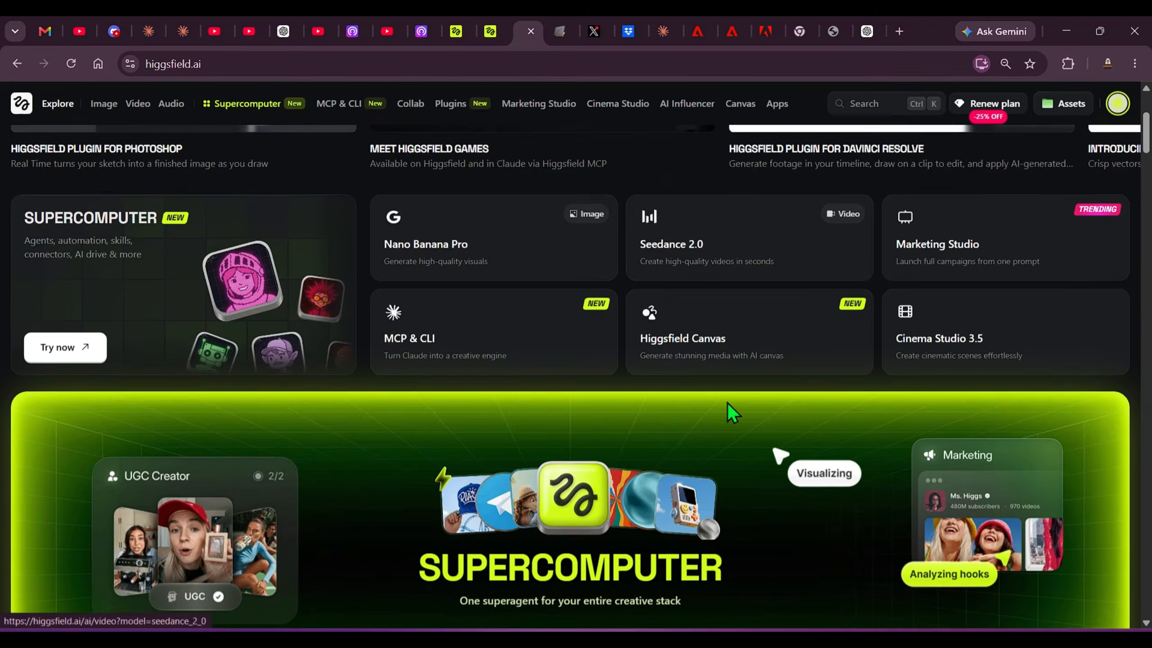
pyautogui.scroll(-6, 816, 360)
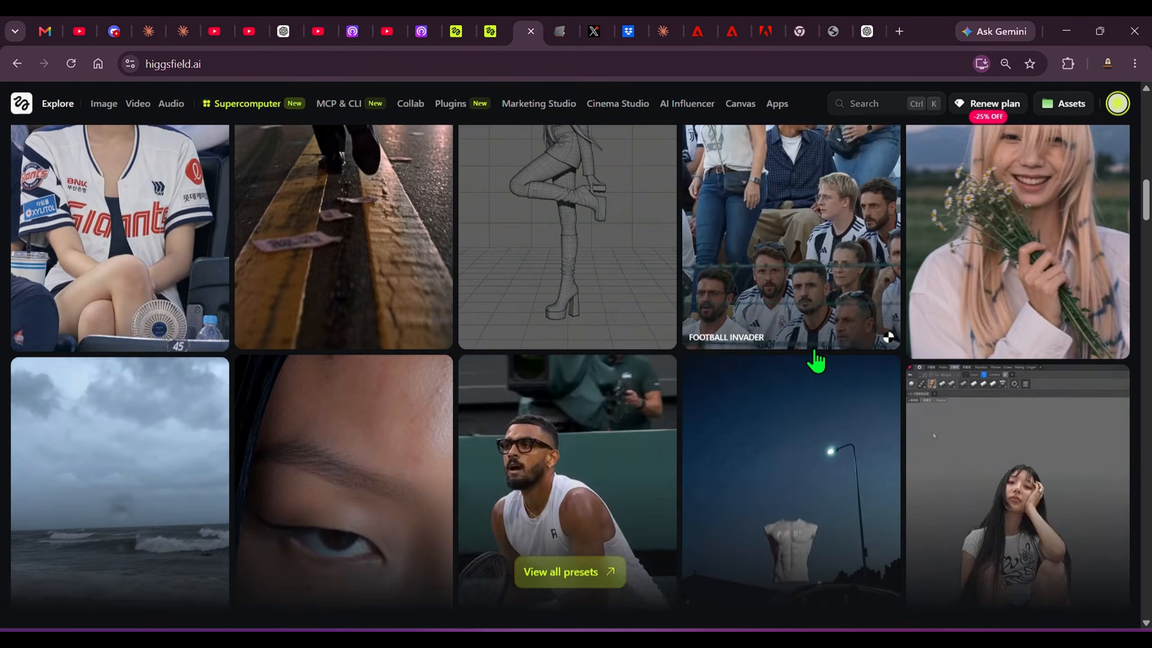
pyautogui.scroll(-10, 816, 362)
pyautogui.scroll(-10, 746, 360)
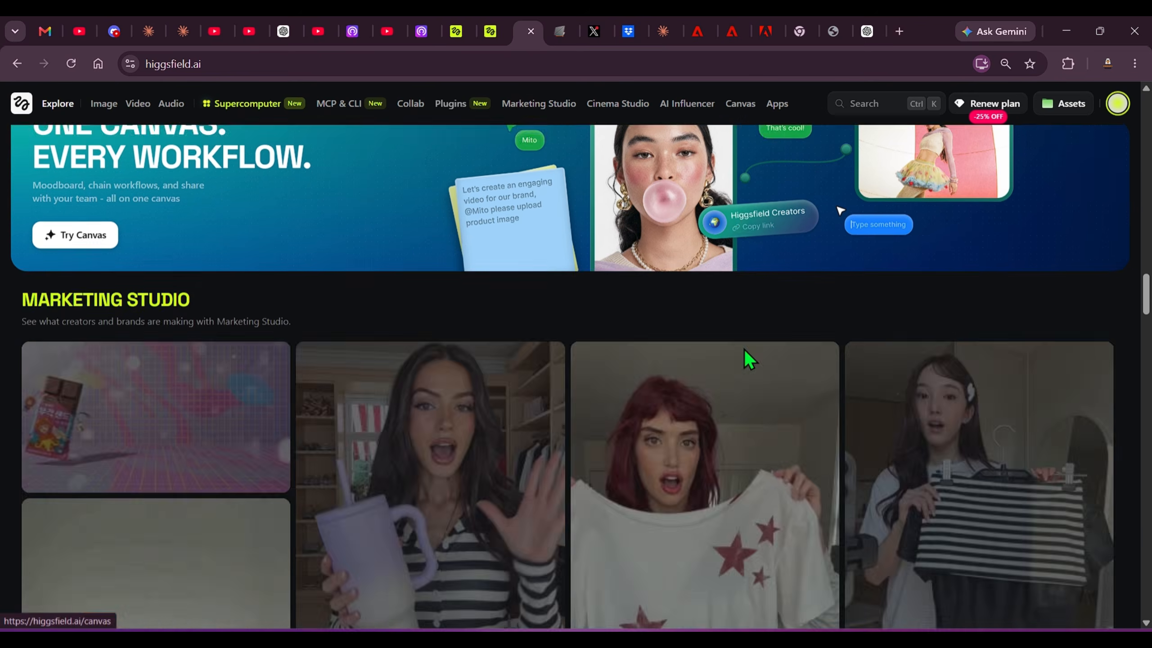
pyautogui.scroll(12, 753, 342)
pyautogui.scroll(15, 753, 343)
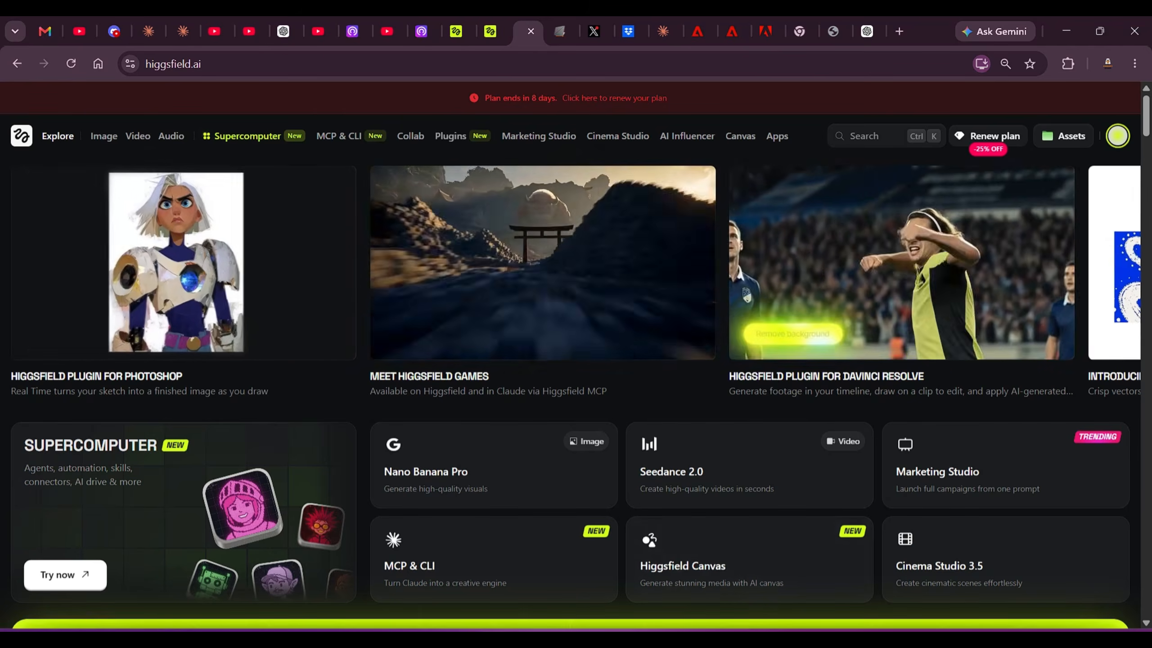
# Step: Switch back to Photoshop and open the Image generation app in the Higgsfield plugin
pyautogui.click(762, 631)
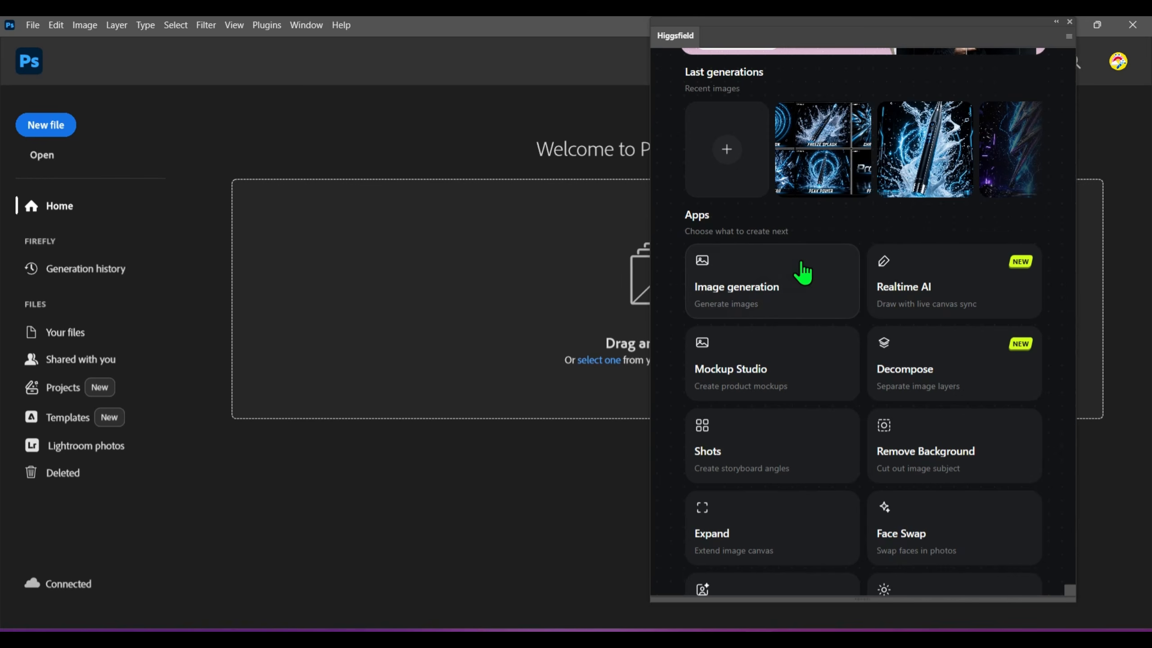
pyautogui.scroll(-5, 926, 425)
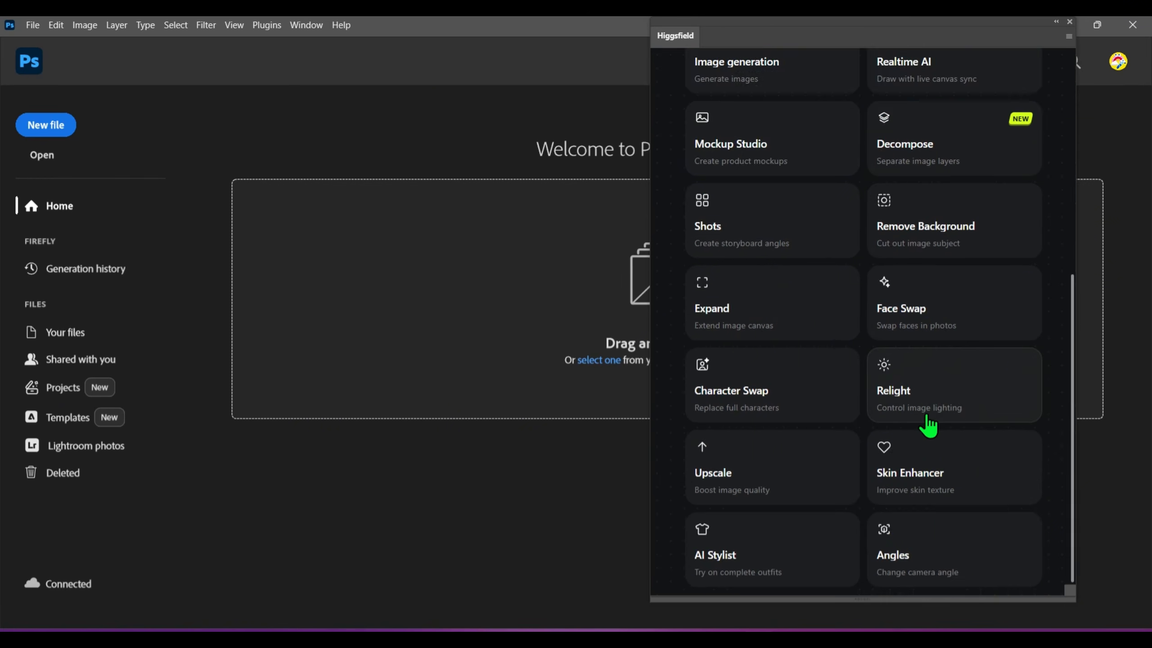
pyautogui.scroll(5, 933, 424)
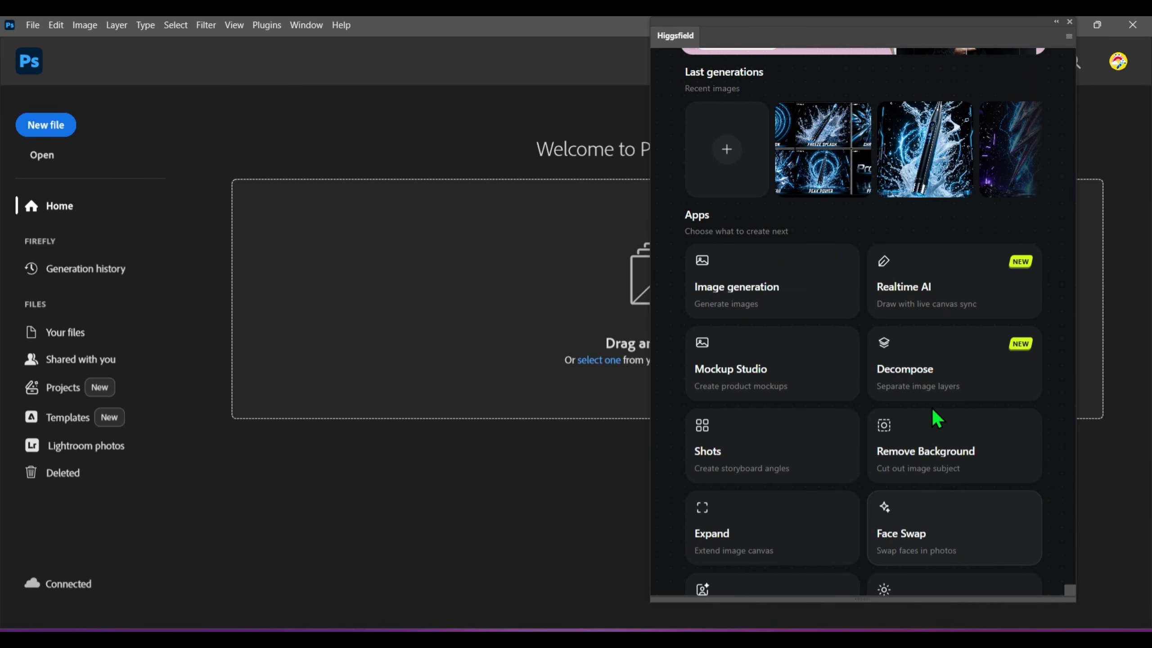
pyautogui.click(810, 287)
# Step: Look through the previous generations in the plugin's Image generation app
pyautogui.scroll(-5, 930, 318)
pyautogui.scroll(5, 959, 311)
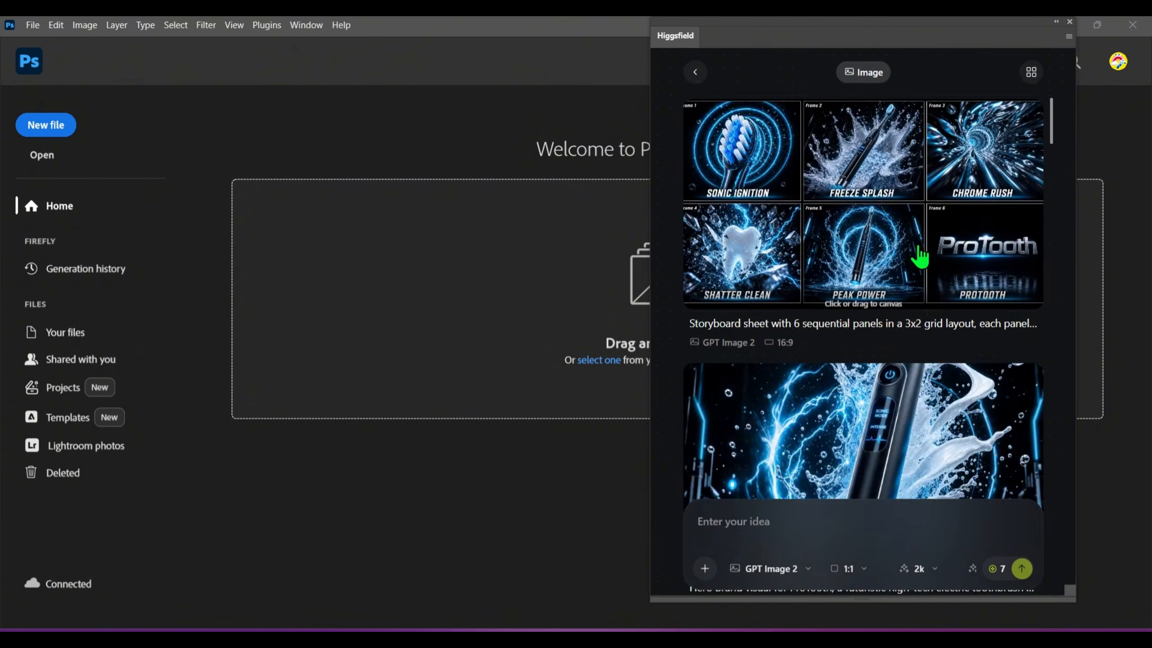
pyautogui.scroll(-10, 921, 256)
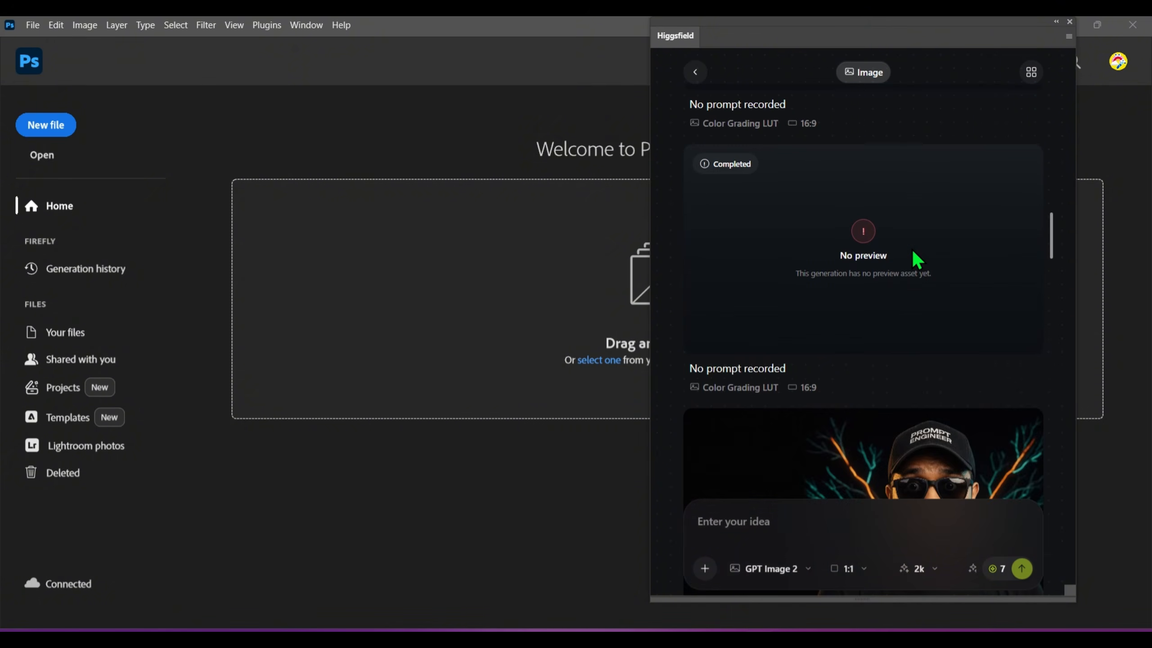
pyautogui.scroll(-3, 912, 251)
pyautogui.scroll(12, 925, 265)
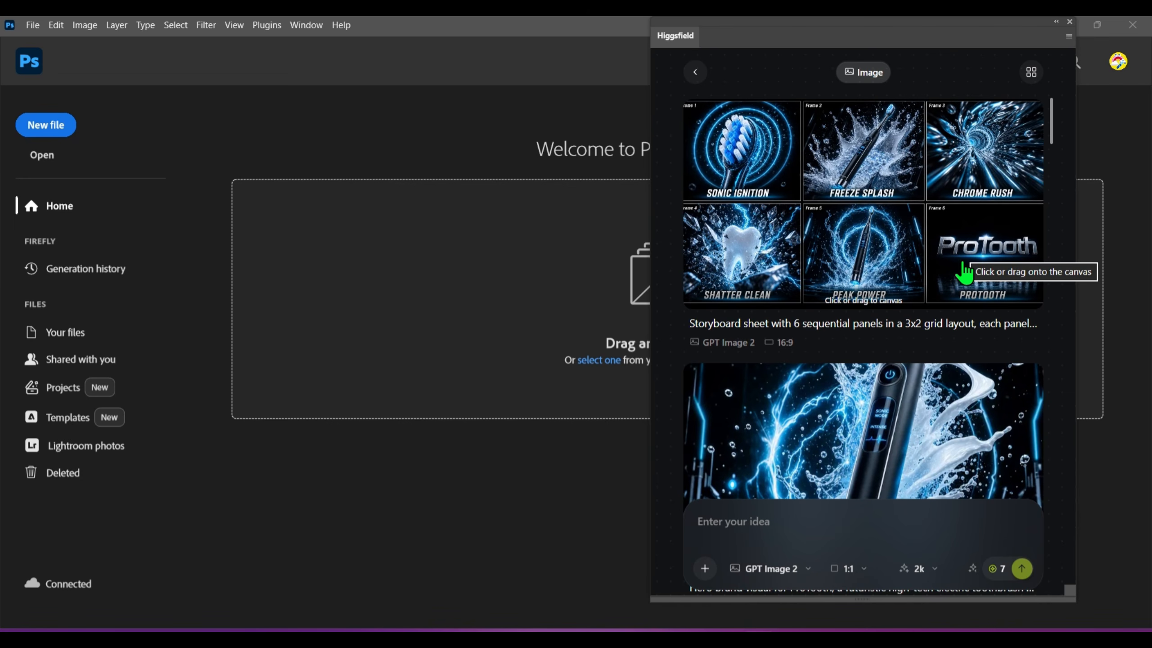
pyautogui.scroll(-10, 916, 390)
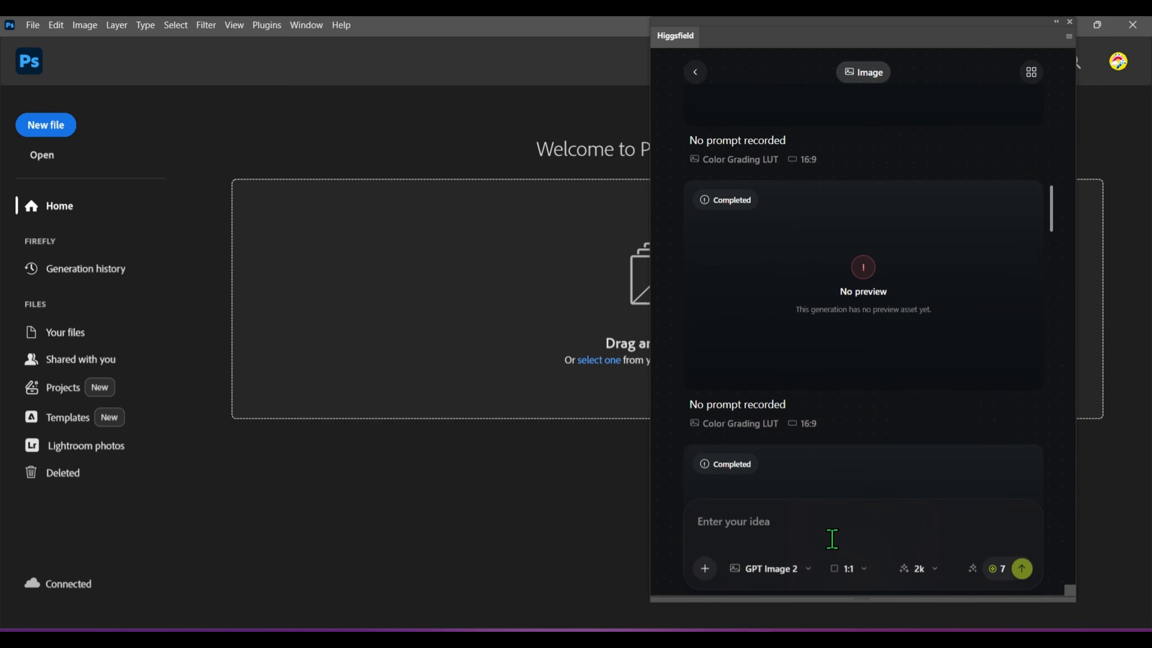
# Step: Paste the ultra-premium commercial product photography prompt for a futuristic luxury watch and choose GPT Image 2 as the model
pyautogui.hotkey('ctrl', 'v')
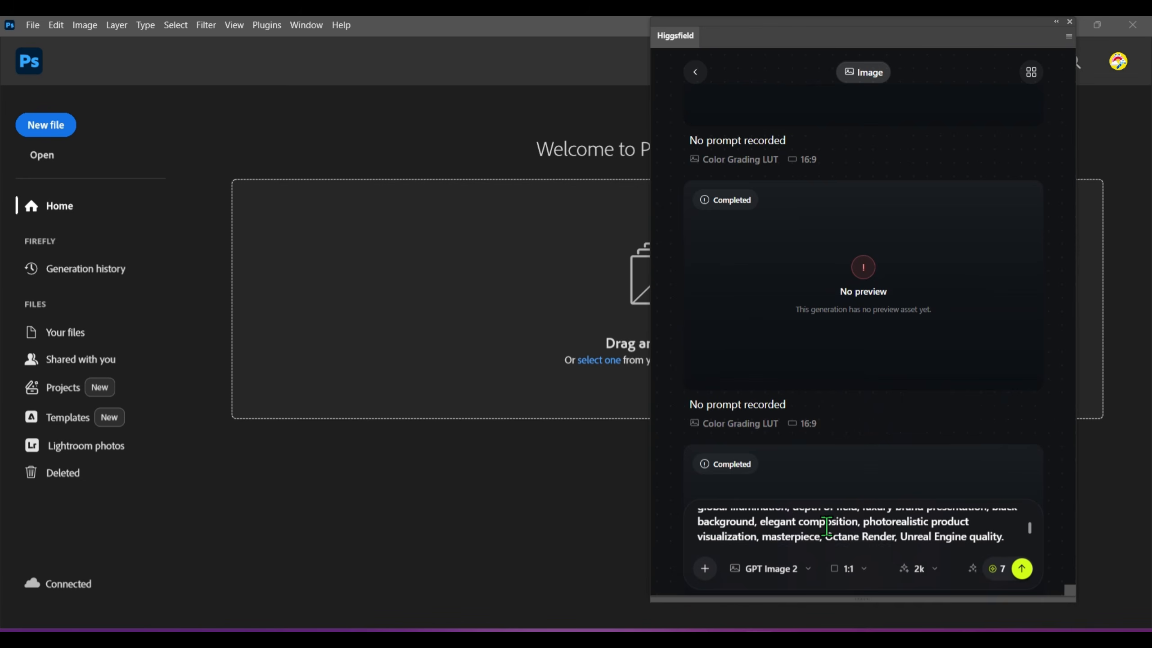
pyautogui.click(804, 570)
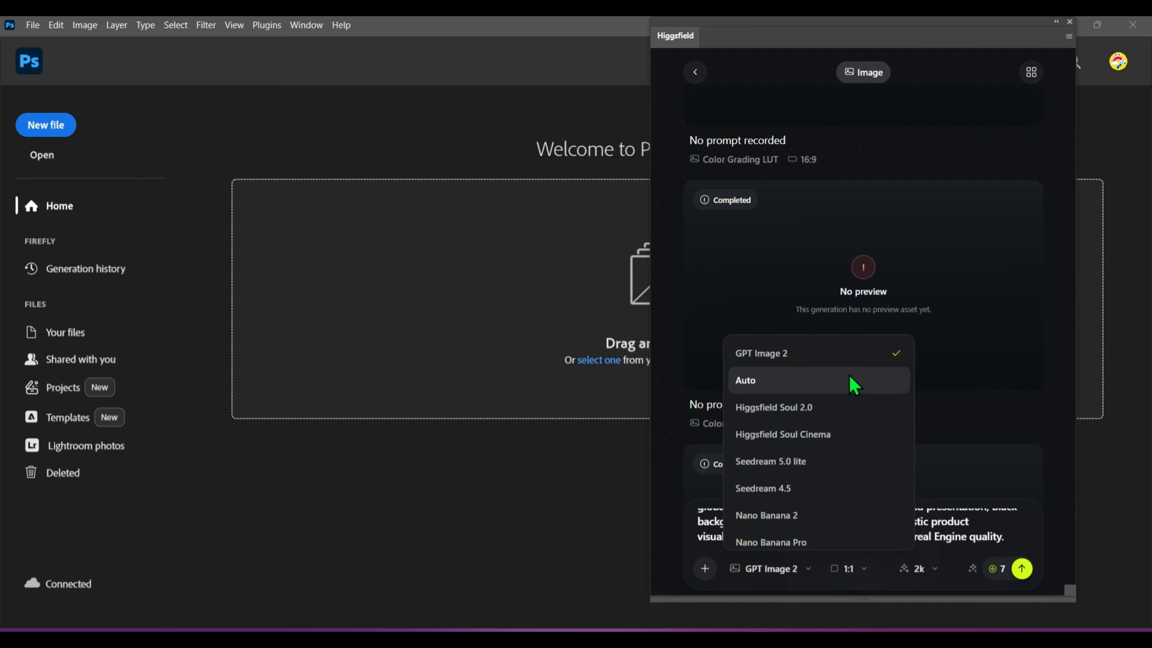
pyautogui.scroll(-6, 850, 515)
pyautogui.scroll(8, 849, 516)
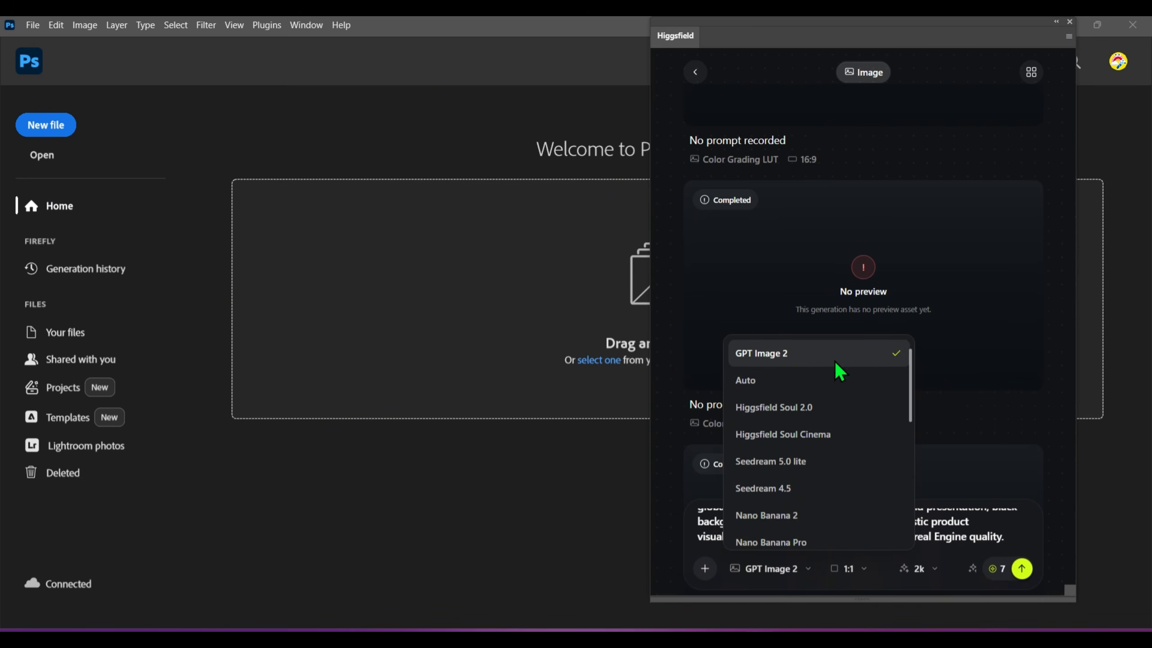
pyautogui.click(838, 359)
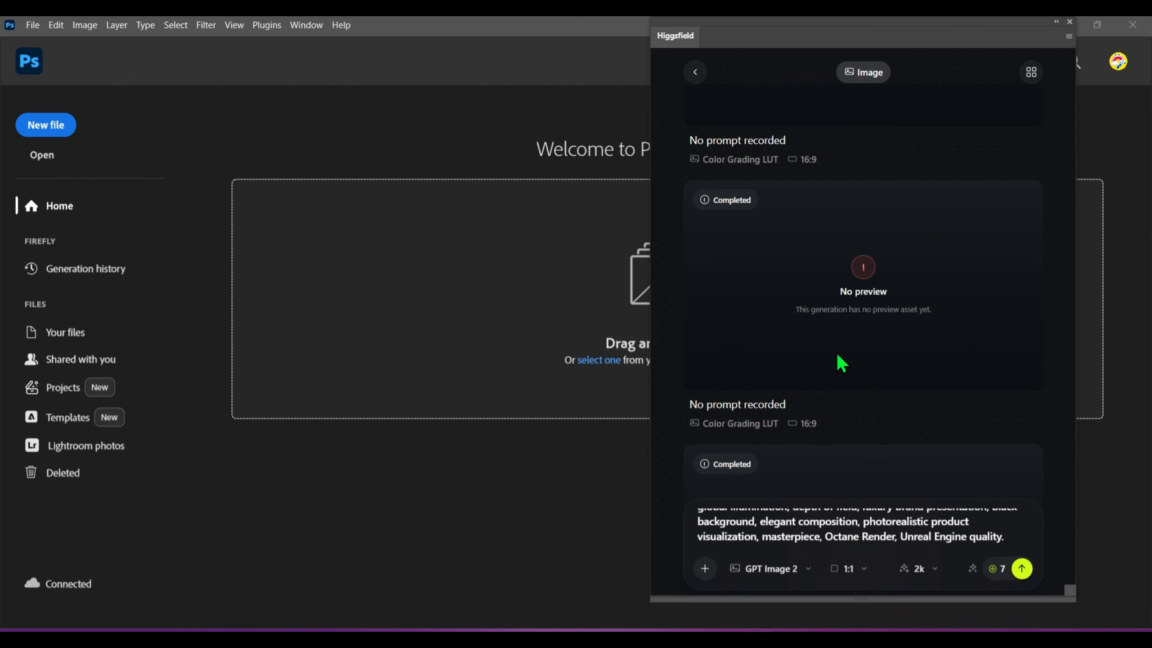
# Step: Set the aspect ratio to 16:9 and the resolution to 2k, and generate the image
pyautogui.click(854, 567)
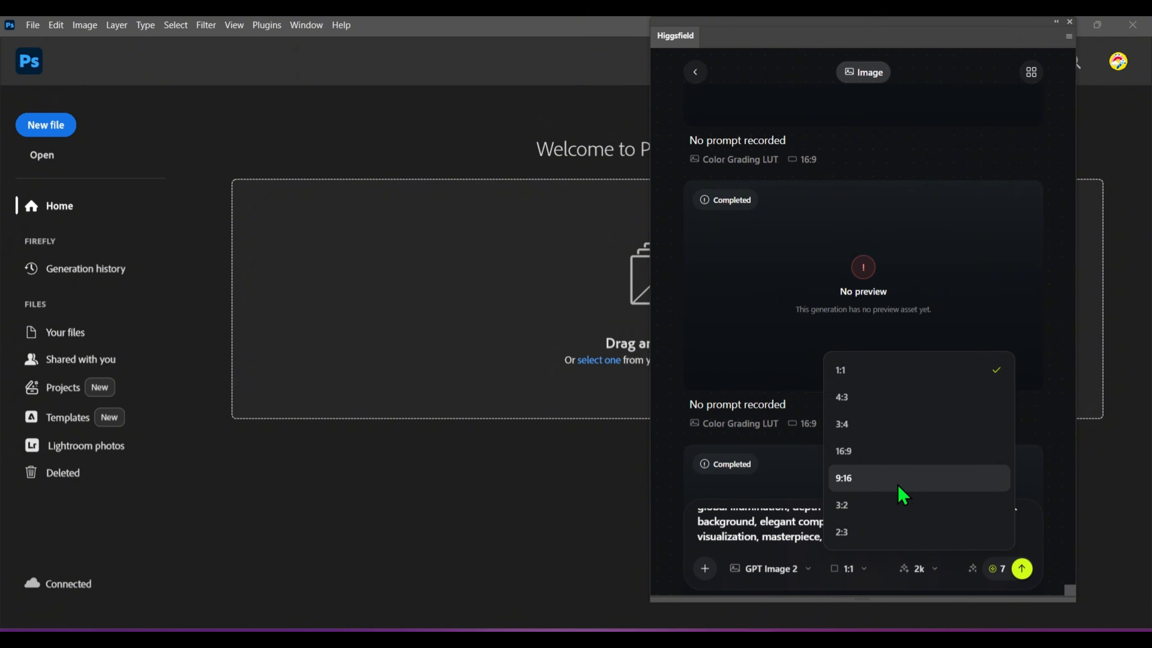
pyautogui.click(918, 454)
pyautogui.click(932, 567)
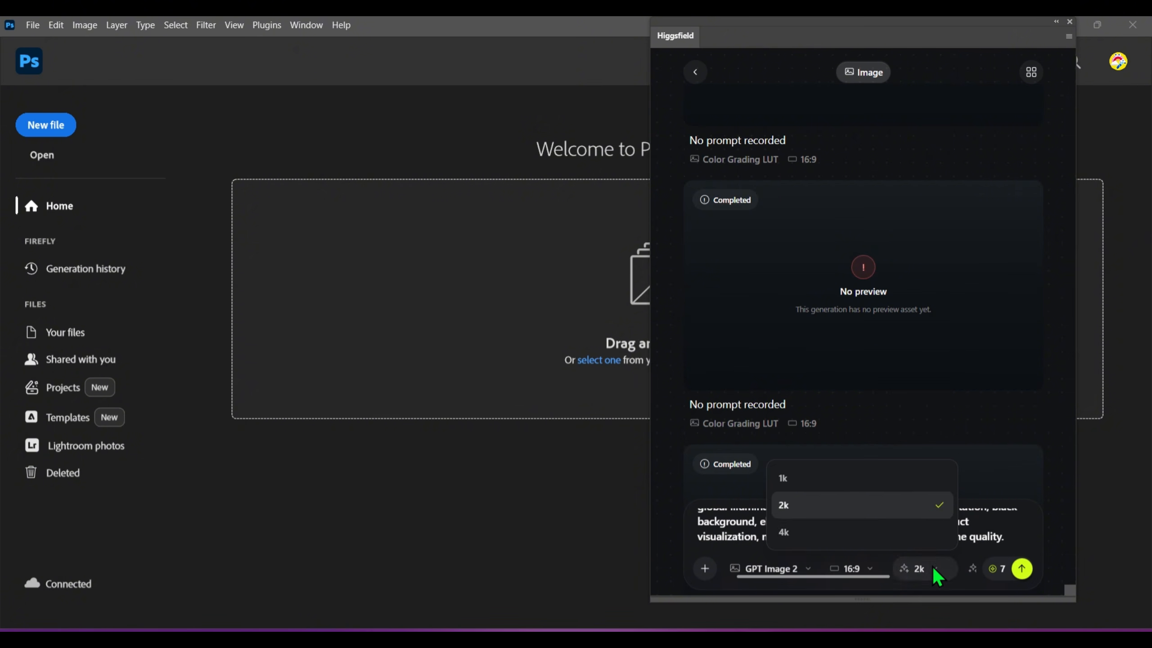
pyautogui.click(886, 513)
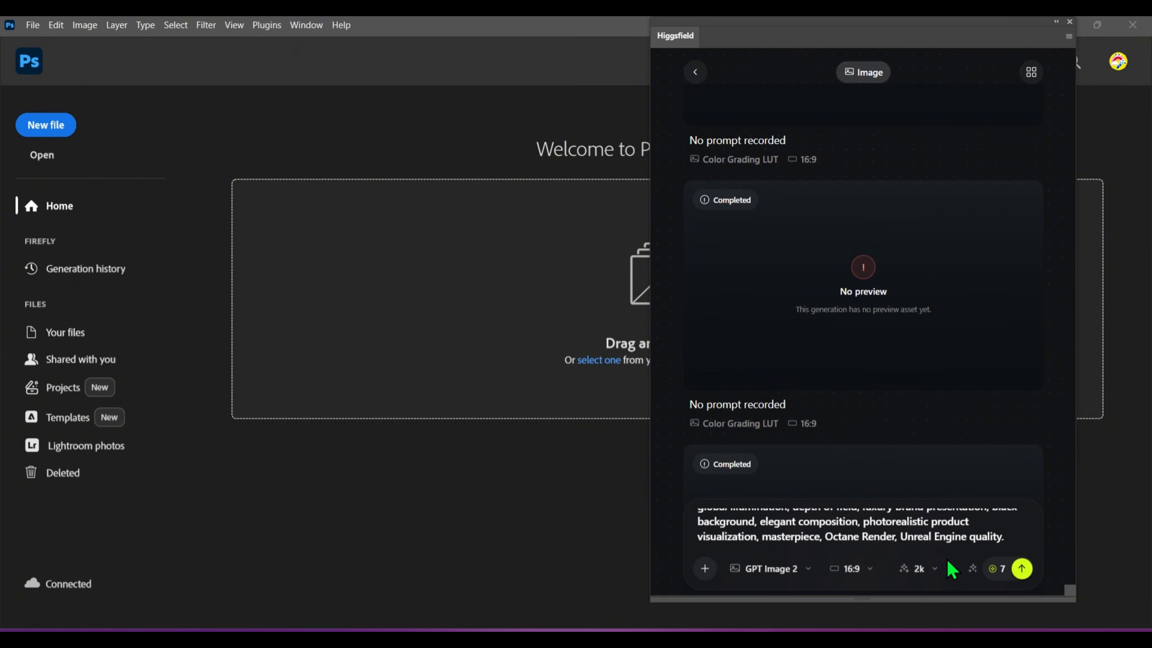
pyautogui.click(1021, 569)
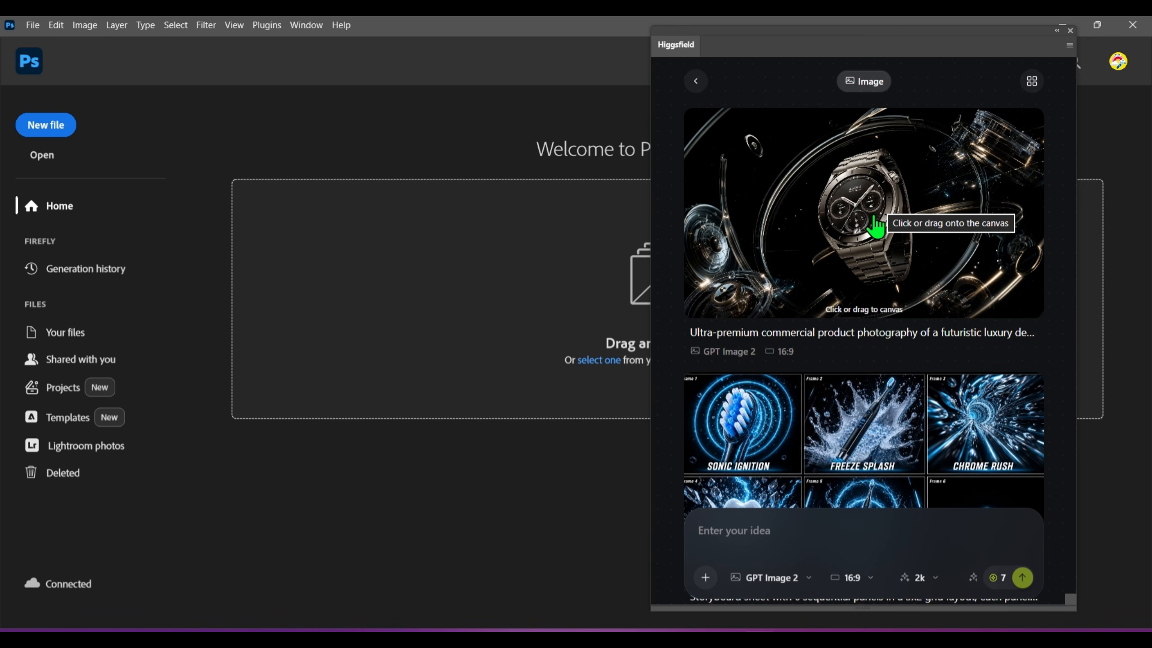
# Step: Create a new 7 x 5 inch document at 300 pixels/inch and place the generated watch image on its canvas
pyautogui.click(51, 136)
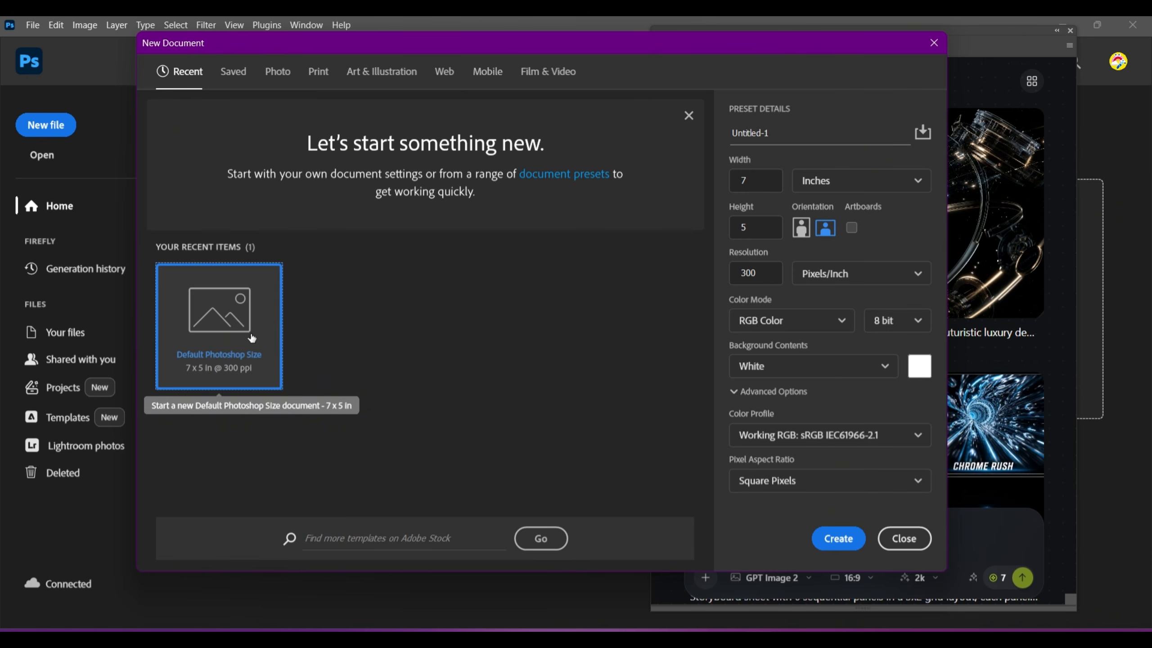
pyautogui.click(837, 540)
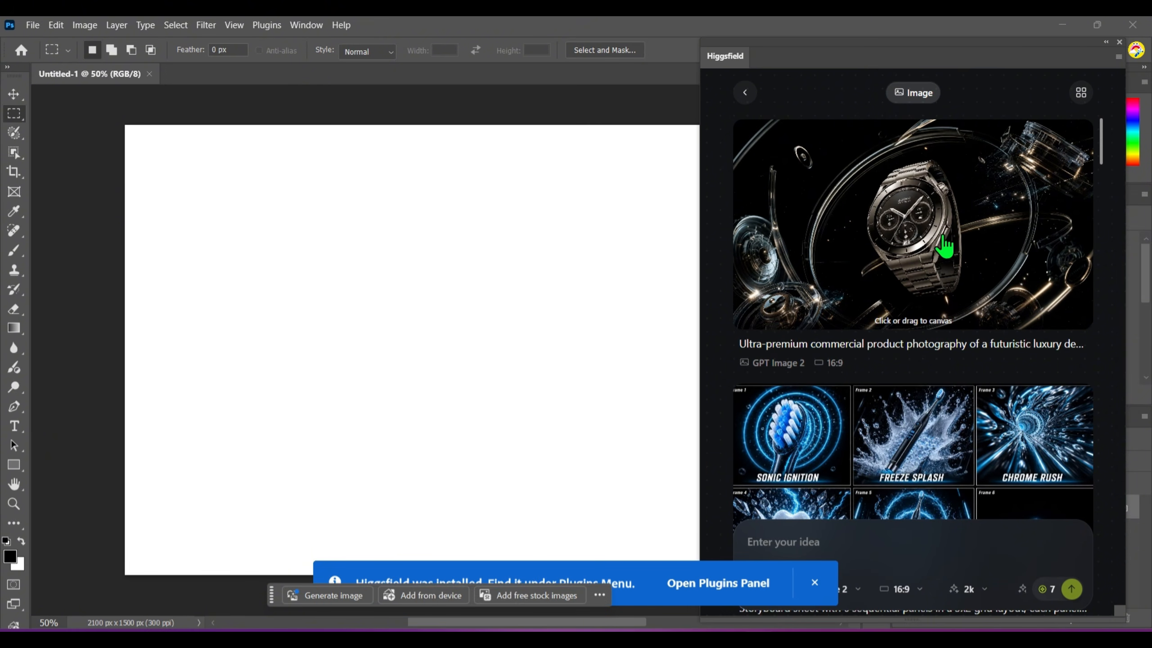
pyautogui.moveTo(946, 249); pyautogui.dragTo(355, 303)
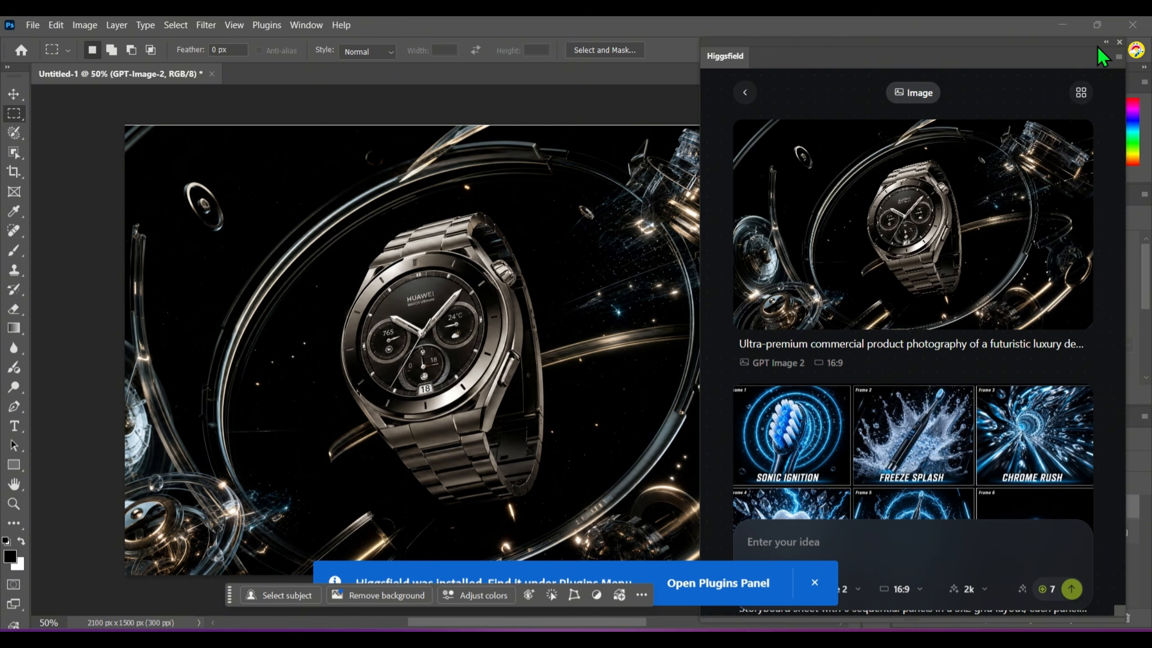
# Step: Collapse the Higgsfield panel, dismiss the plugin installation notice and select the GPT-Image-2 layer
pyautogui.click(1106, 42)
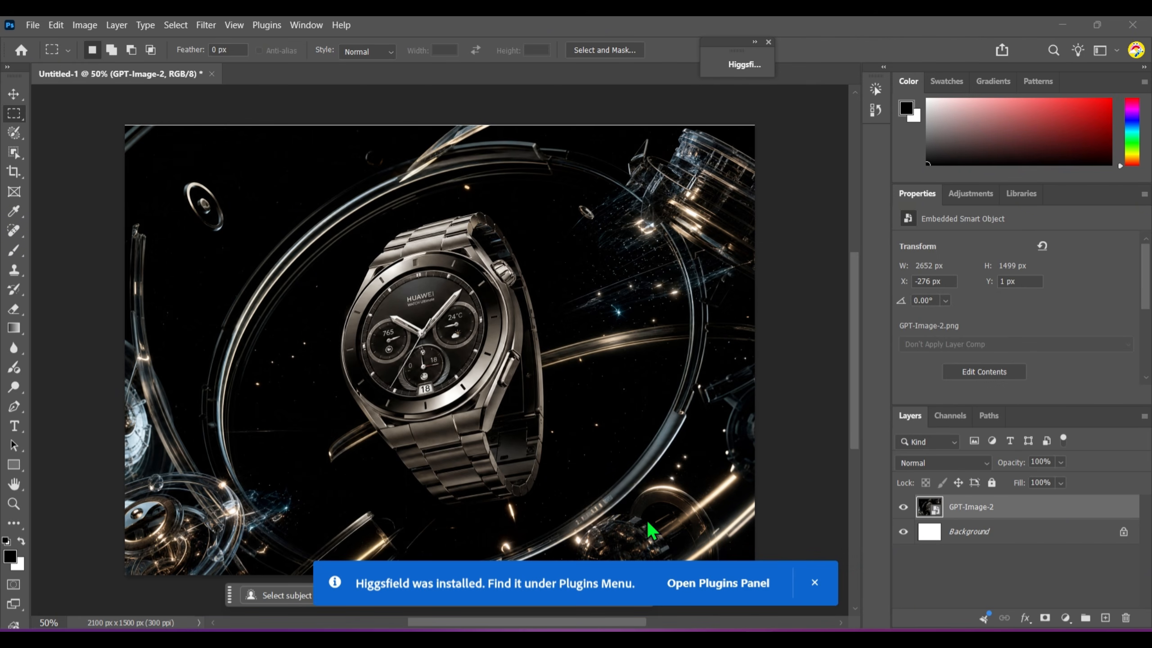
pyautogui.click(814, 582)
pyautogui.click(970, 532)
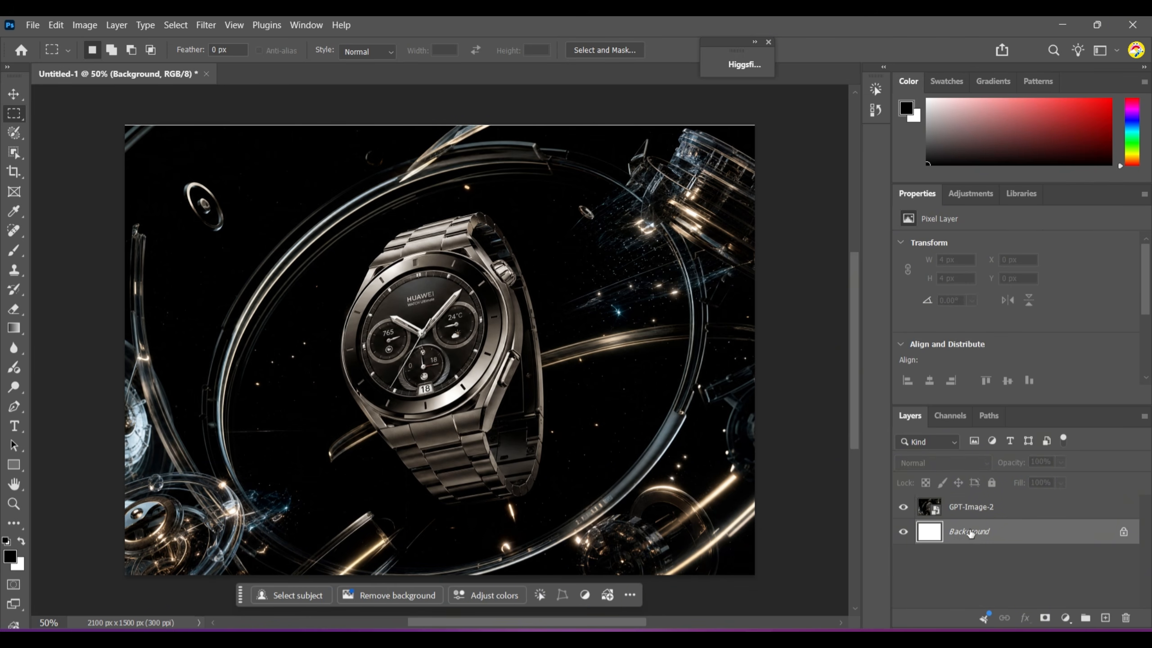
pyautogui.click(965, 510)
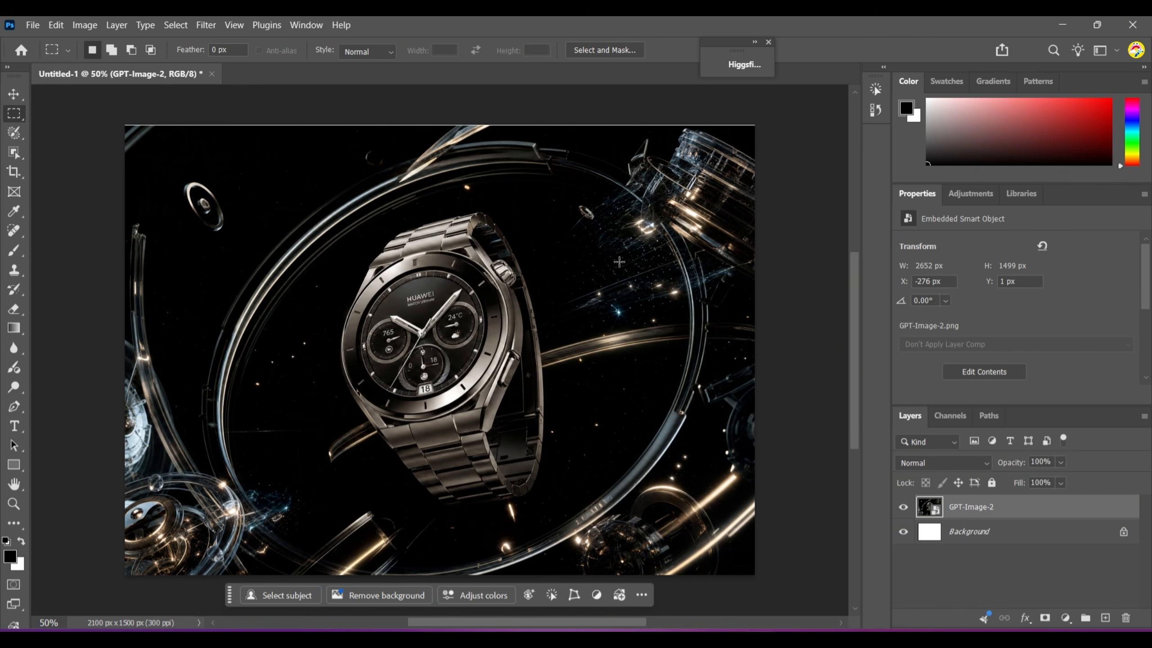
# Step: Expand the Higgsfield plugin again, leave its Image generation app and open the Realtime AI app
pyautogui.click(757, 53)
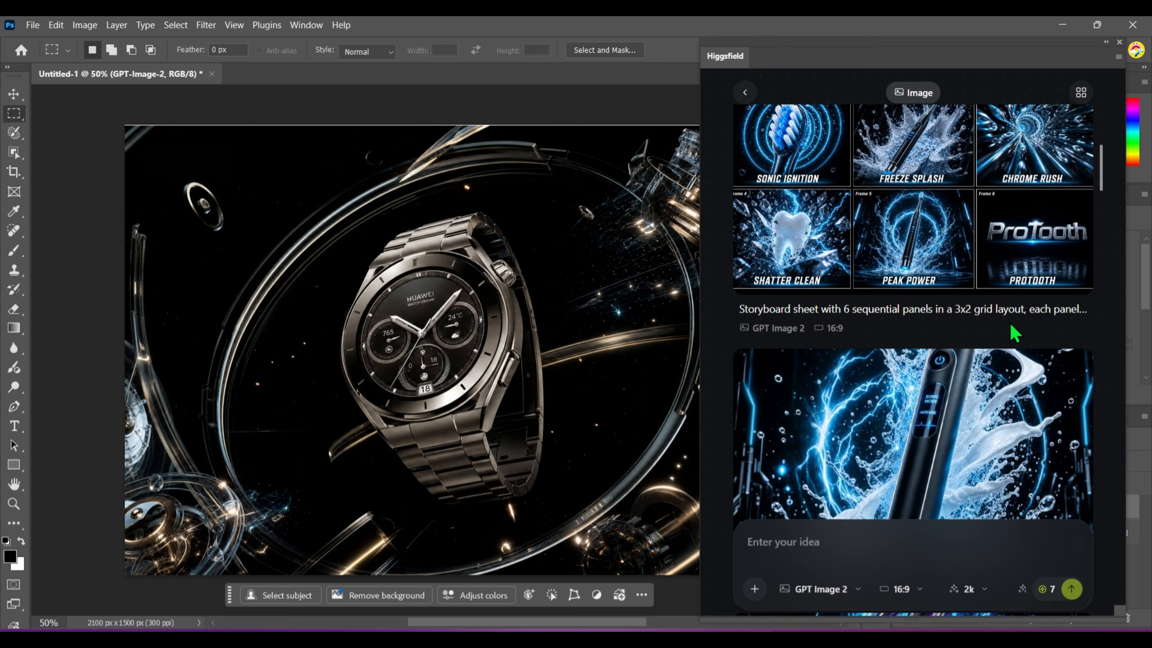
pyautogui.click(745, 92)
pyautogui.scroll(-3, 1038, 297)
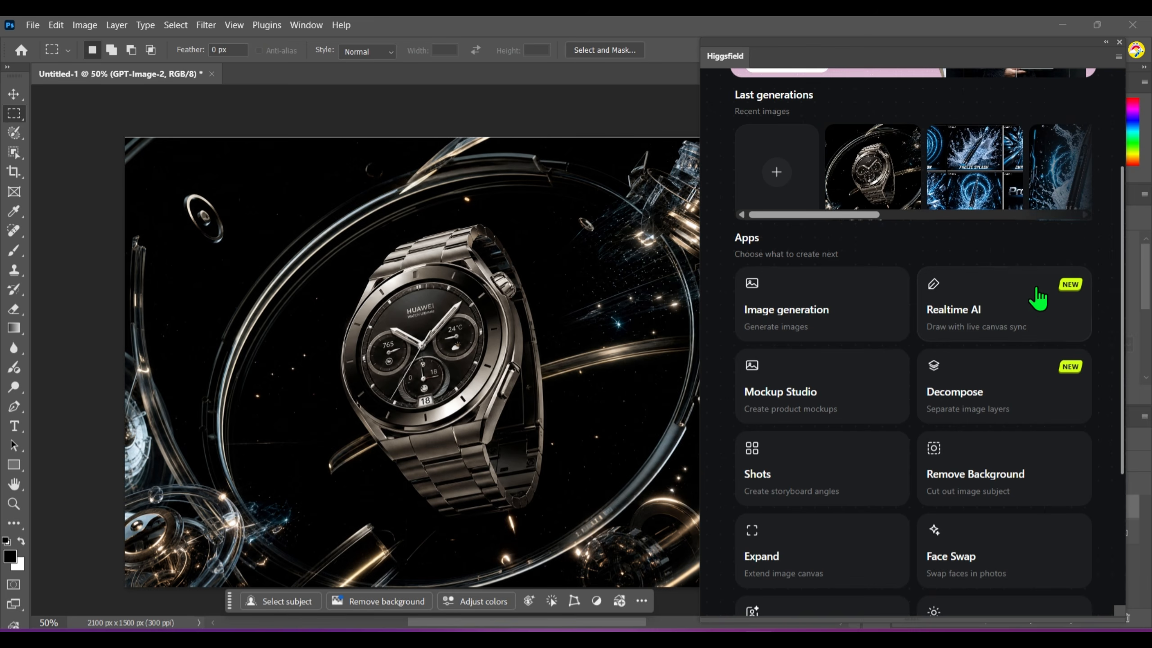
pyautogui.click(1021, 308)
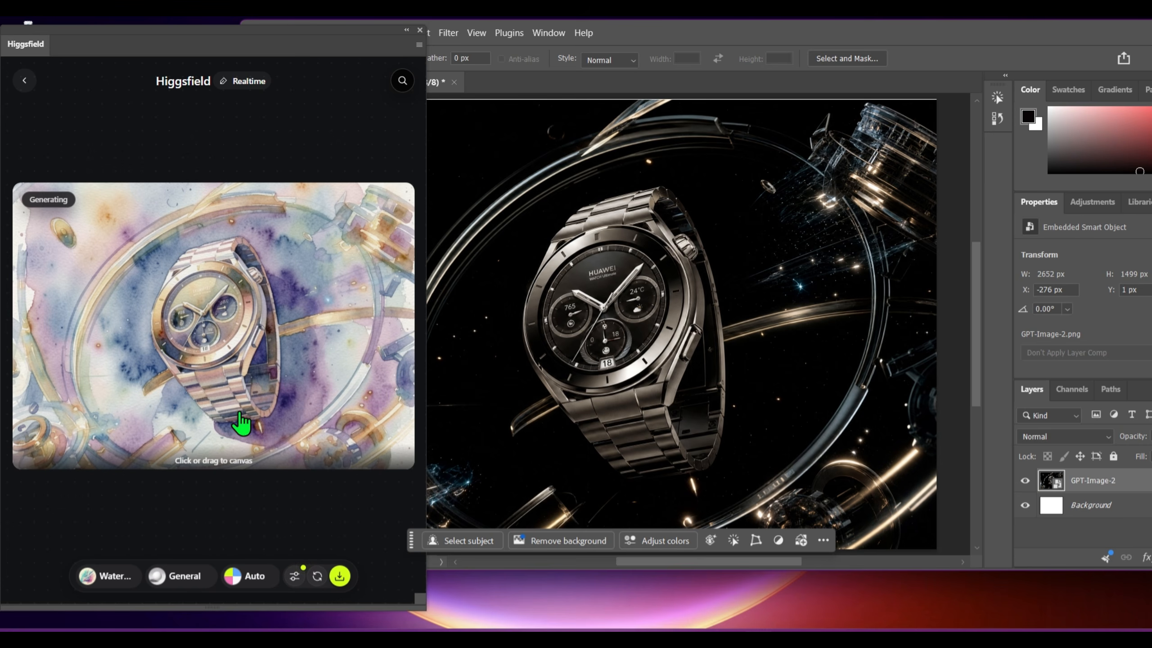
# Step: Set the Realtime AI style for the watch image to 3D
pyautogui.click(107, 579)
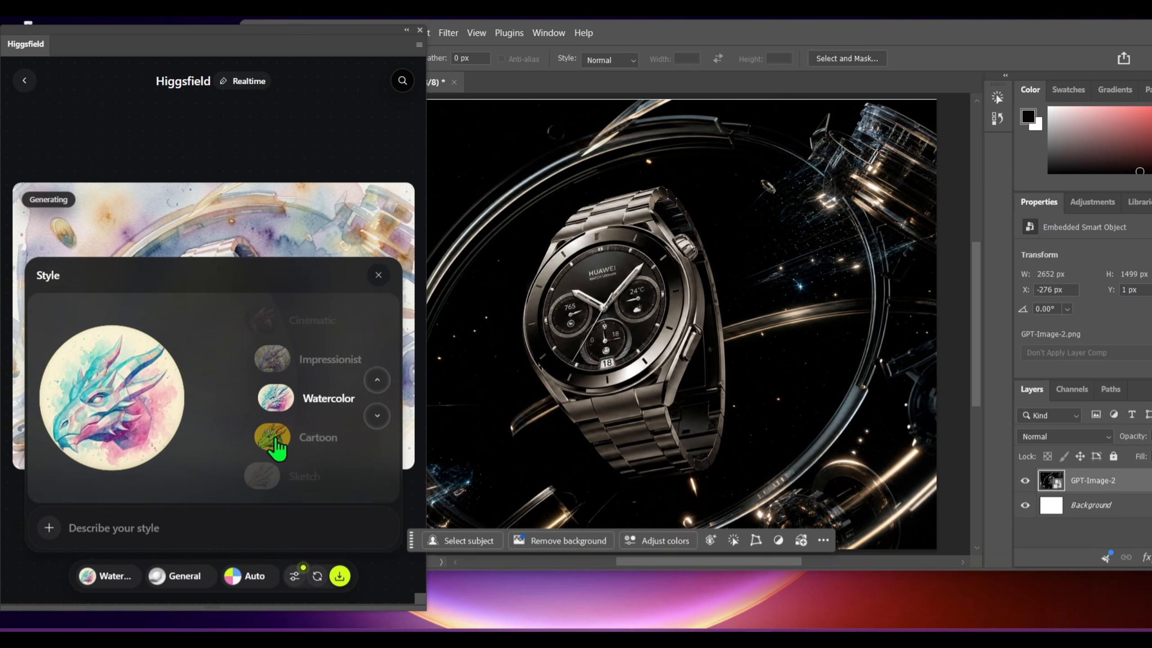
pyautogui.click(327, 363)
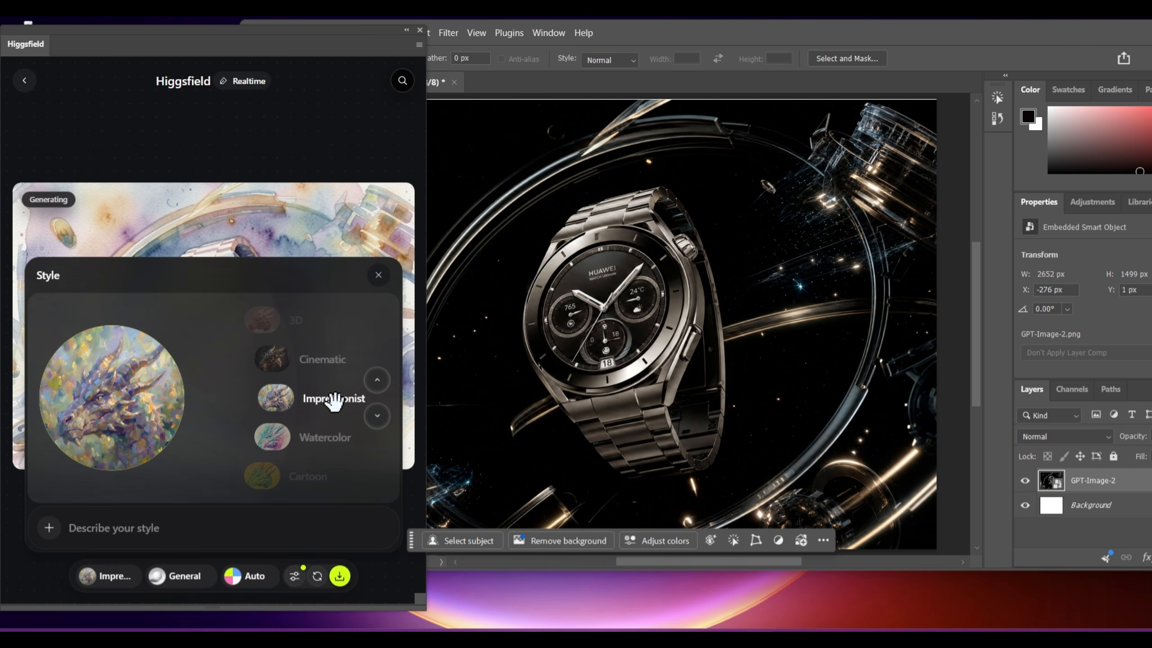
pyautogui.scroll(2, 334, 398)
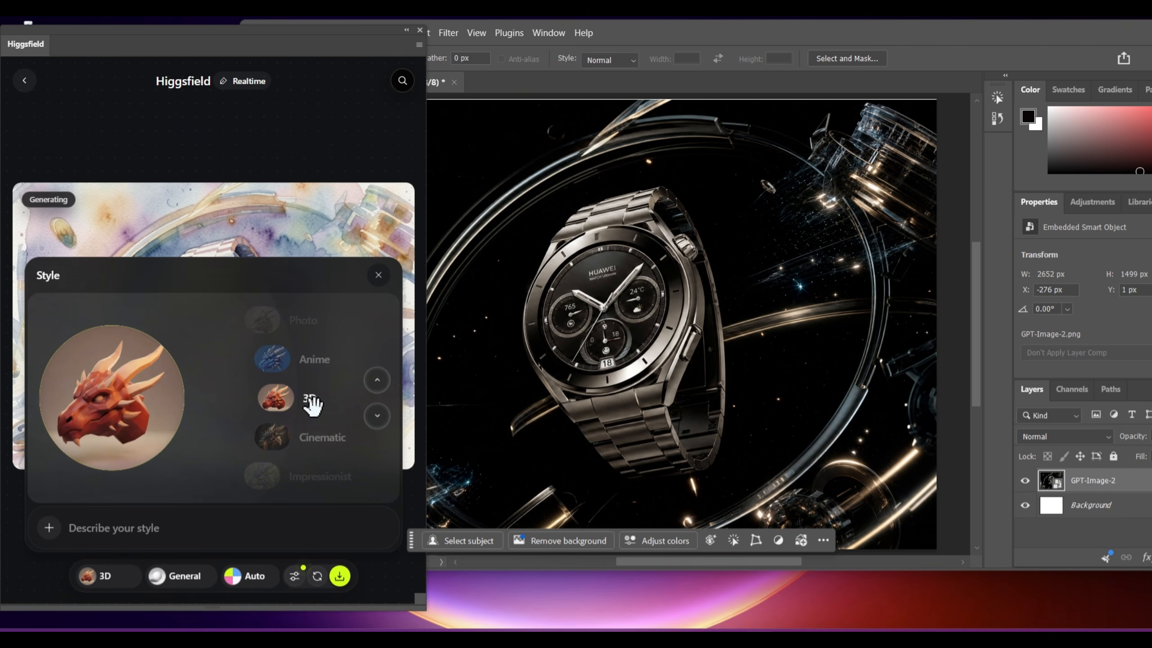
pyautogui.click(379, 275)
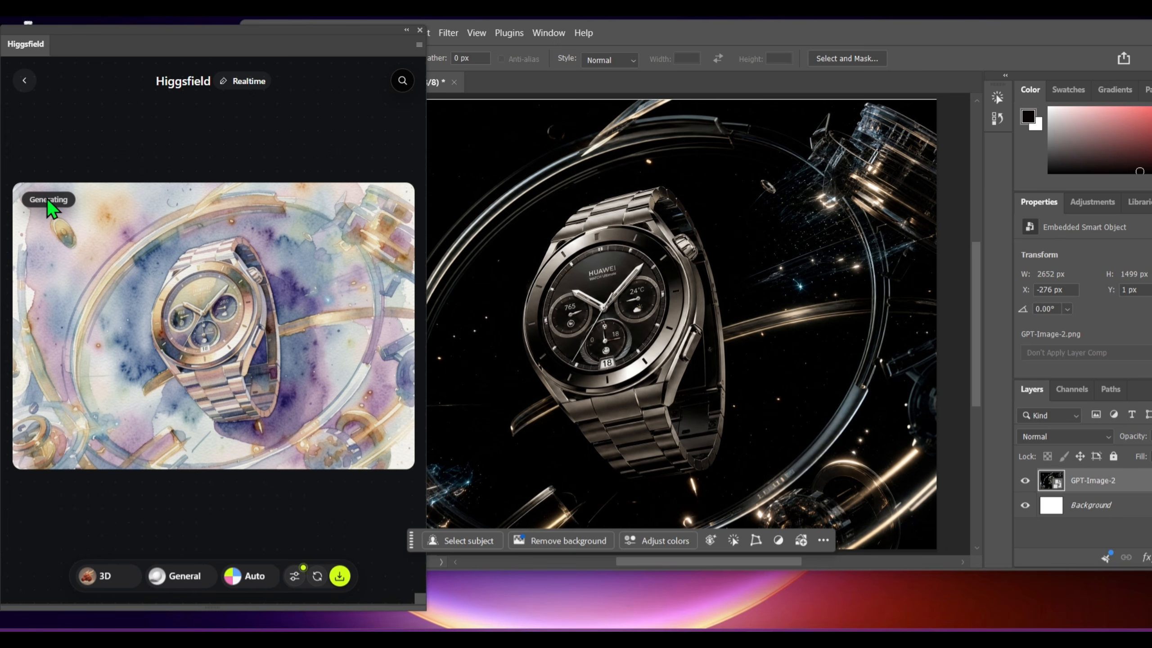
# Step: Place the 3D version of the watch on the canvas and switch the Realtime AI style to Watercolor
pyautogui.click(107, 578)
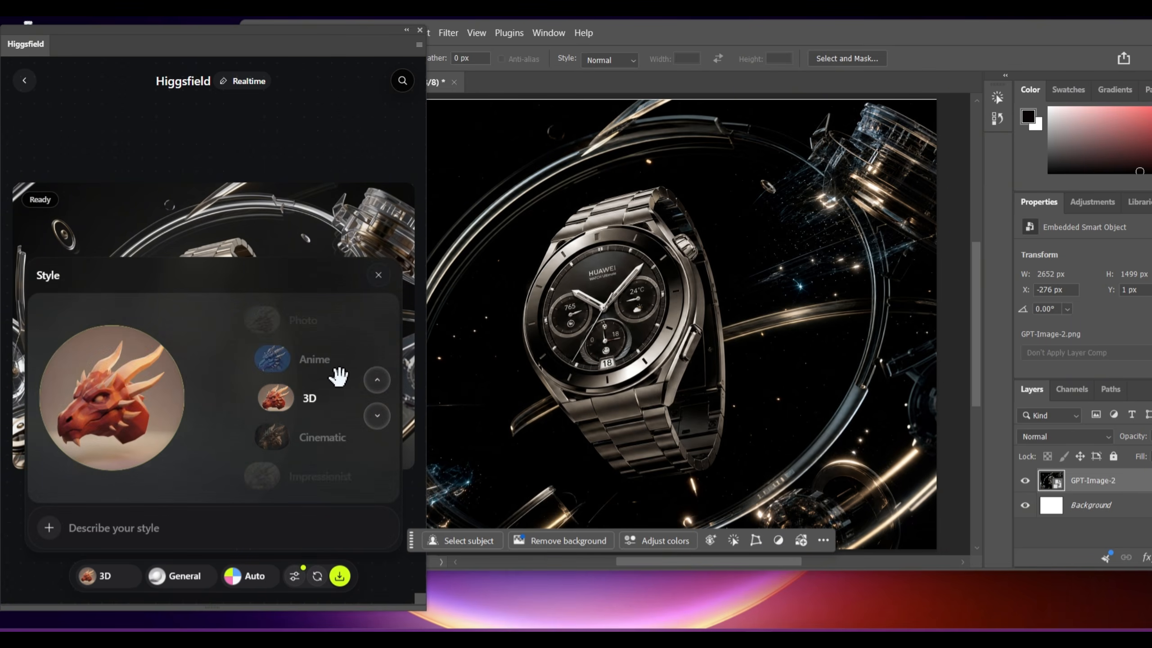
pyautogui.scroll(-1, 335, 379)
pyautogui.scroll(-2, 340, 379)
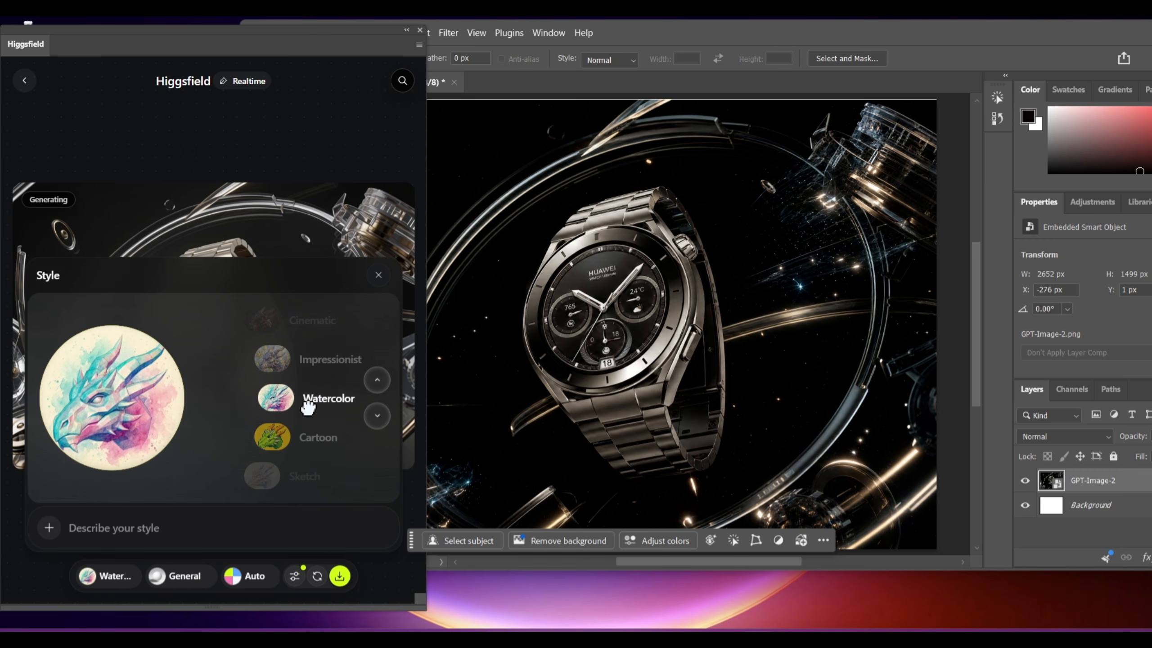
pyautogui.click(180, 227)
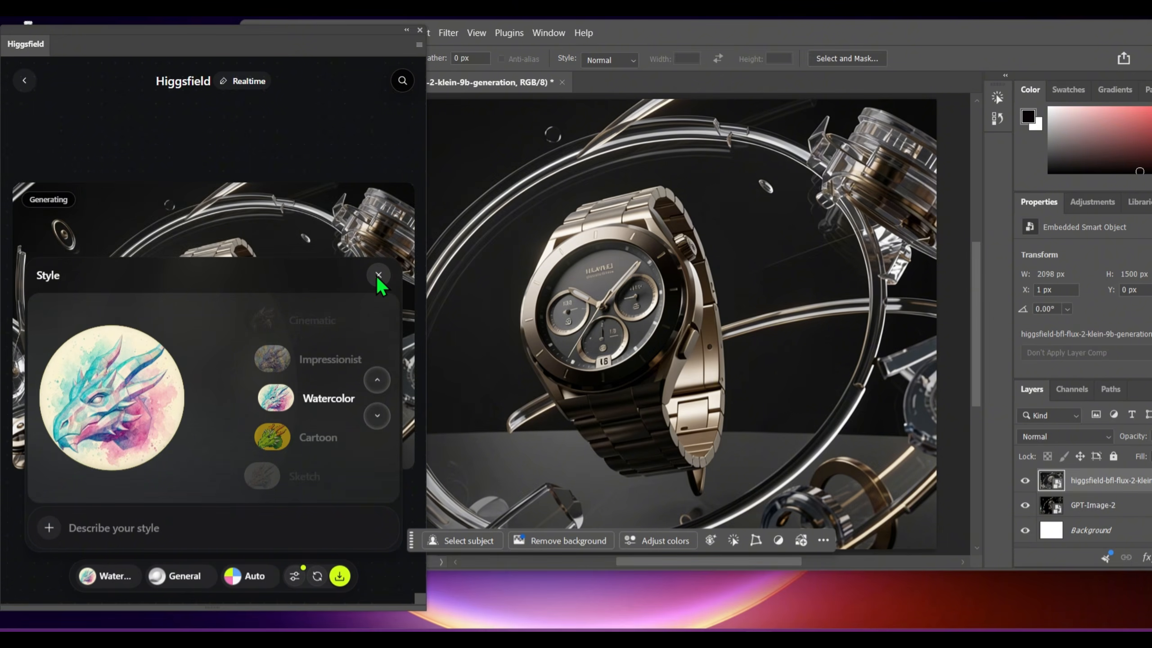
pyautogui.click(377, 275)
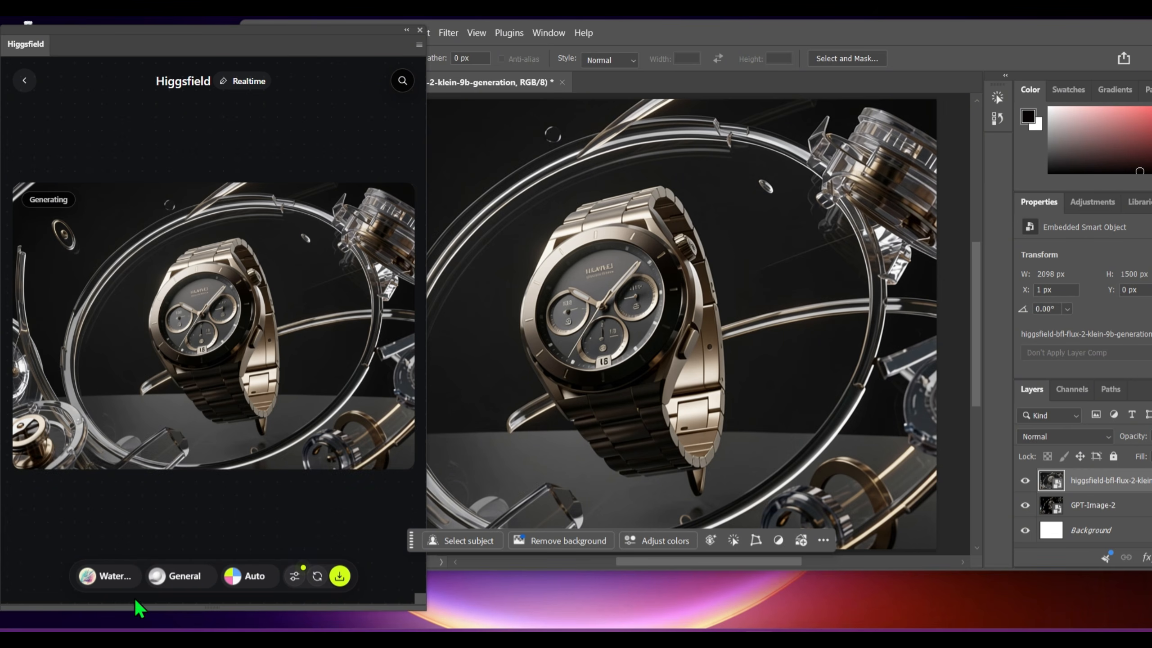
# Step: Keep the Watercolor style, set the mood to Dreamy and place the generated watercolor watch on the canvas
pyautogui.click(111, 576)
pyautogui.scroll(-1, 313, 408)
pyautogui.scroll(3, 320, 413)
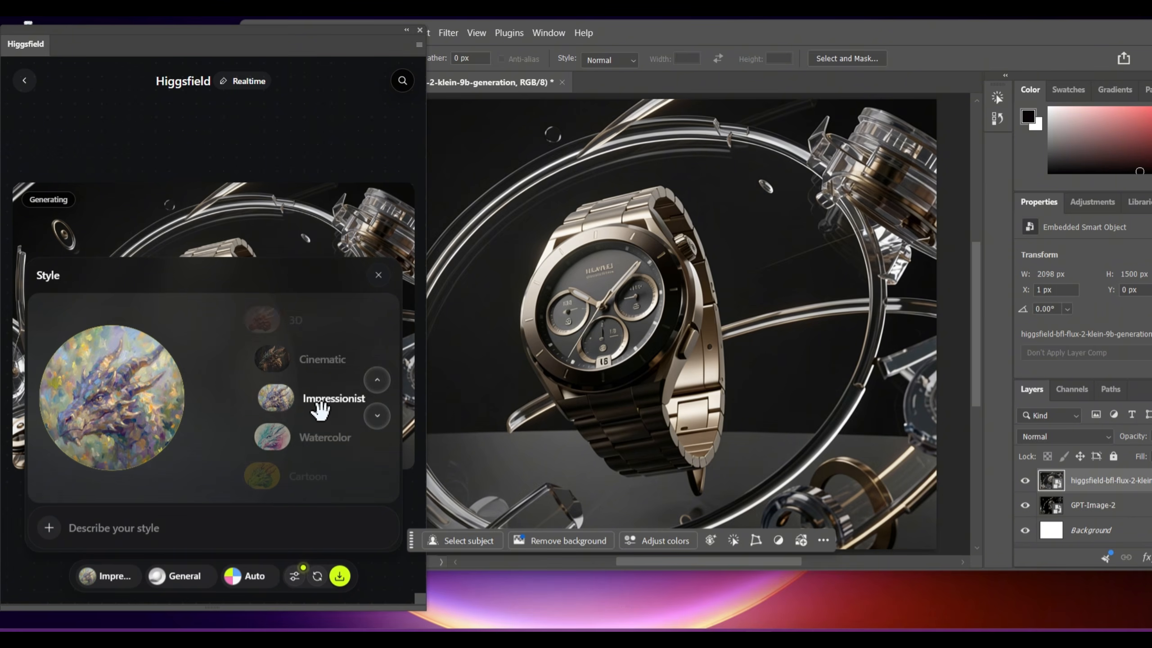
pyautogui.click(177, 576)
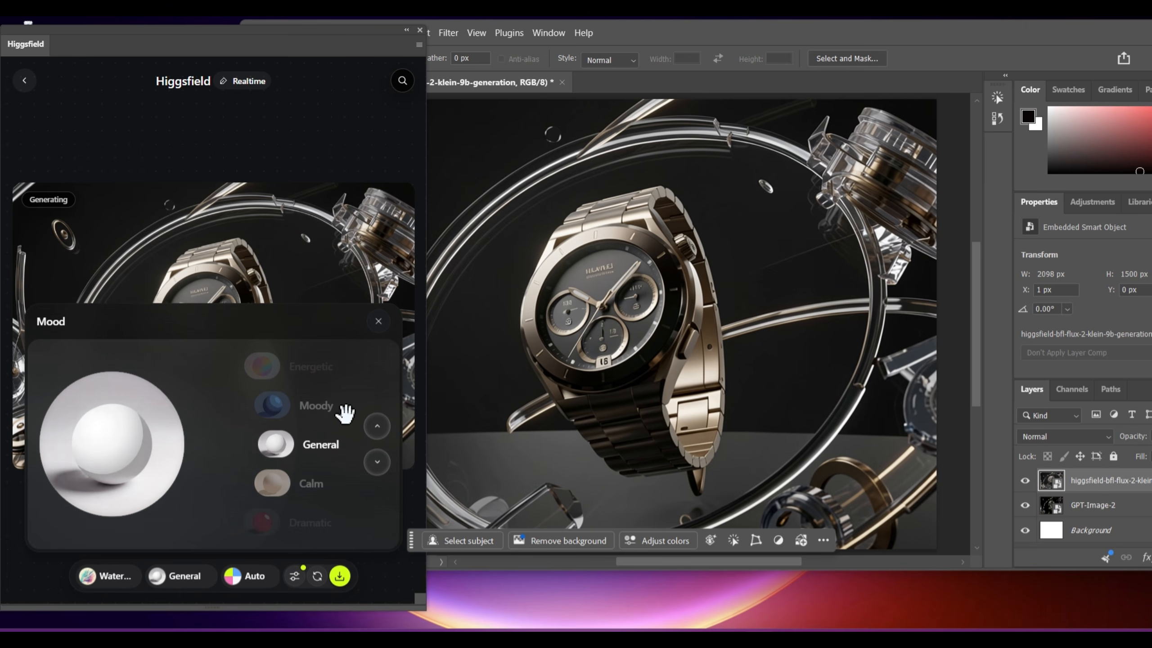
pyautogui.scroll(3, 334, 448)
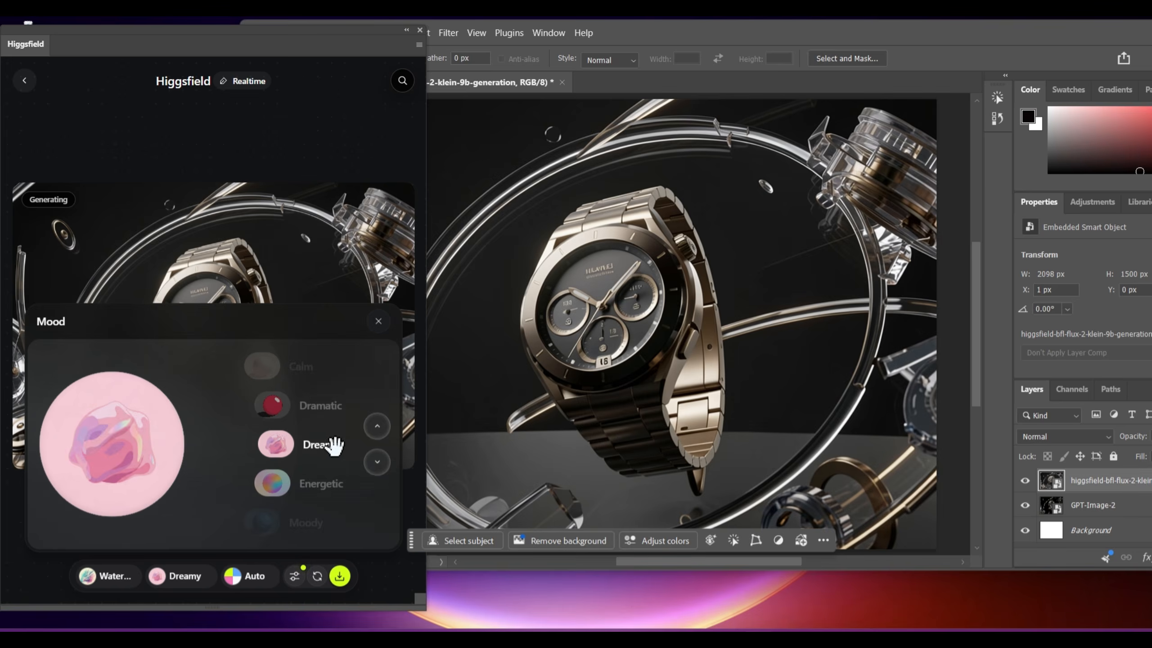
pyautogui.click(379, 321)
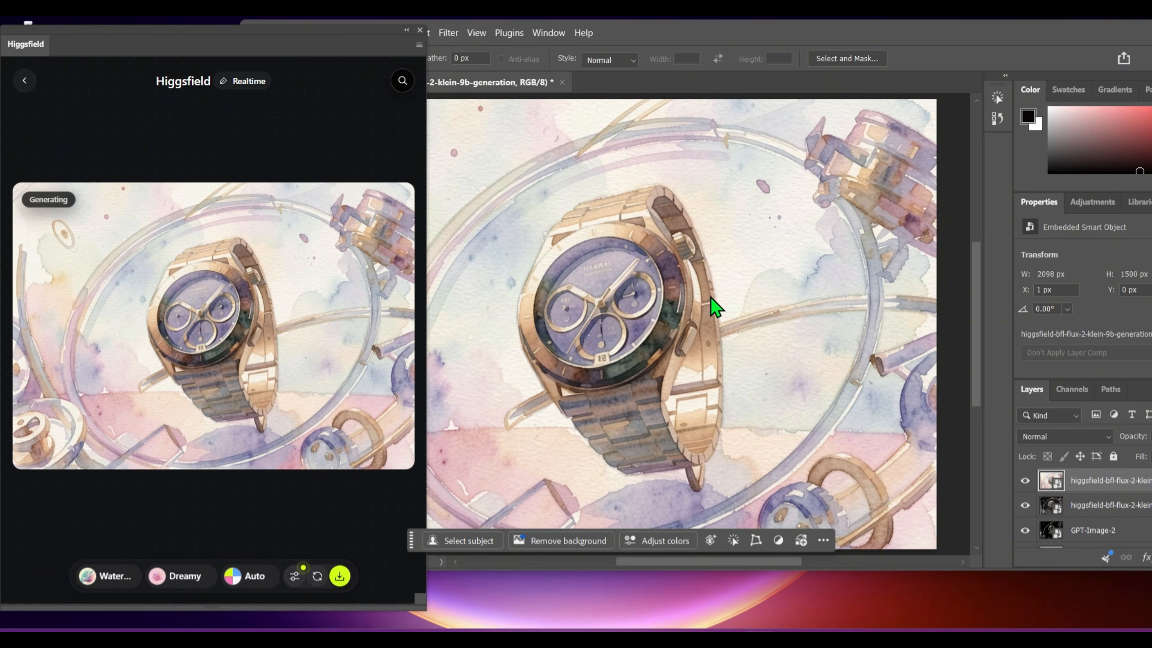
# Step: Switch the Realtime AI style to Custom, ready for a style description
pyautogui.click(108, 589)
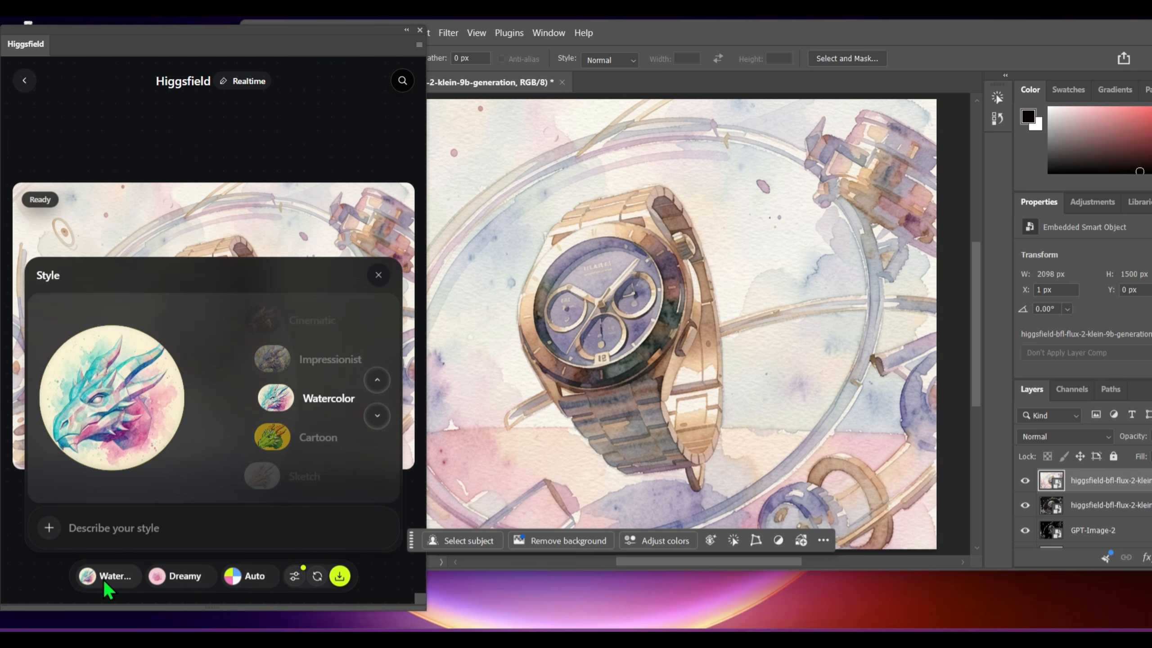
pyautogui.click(108, 589)
pyautogui.click(109, 589)
pyautogui.click(115, 529)
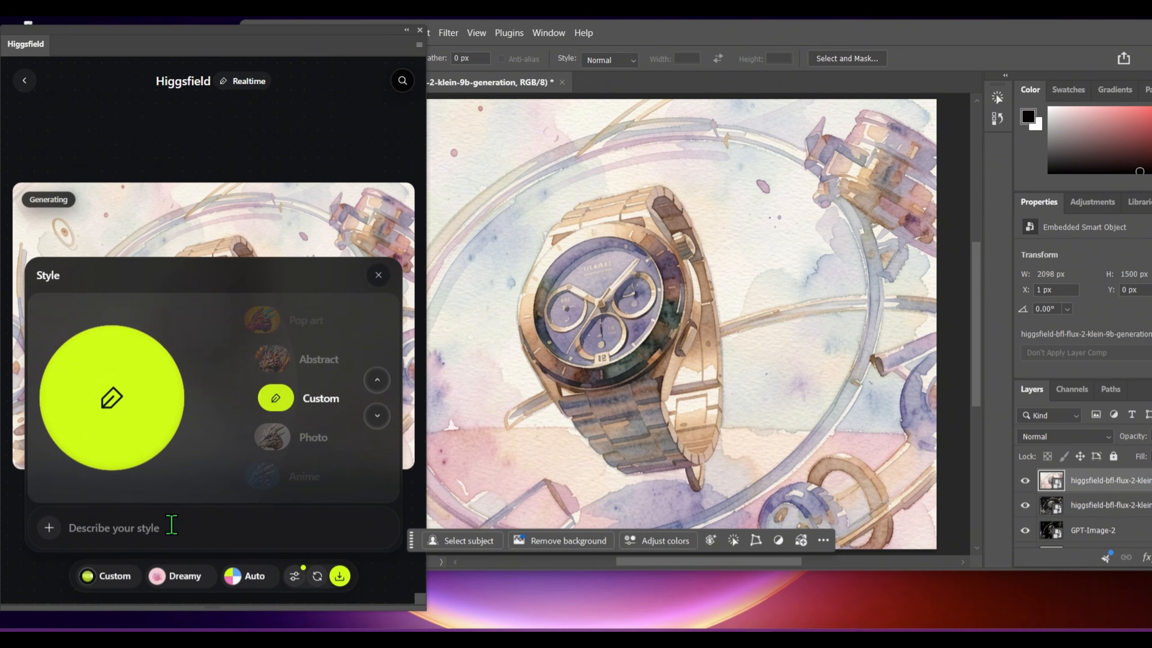
# Step: Set the Realtime AI color palette to Pastel and review the advanced model, influence and aspect ratio settings
pyautogui.click(182, 578)
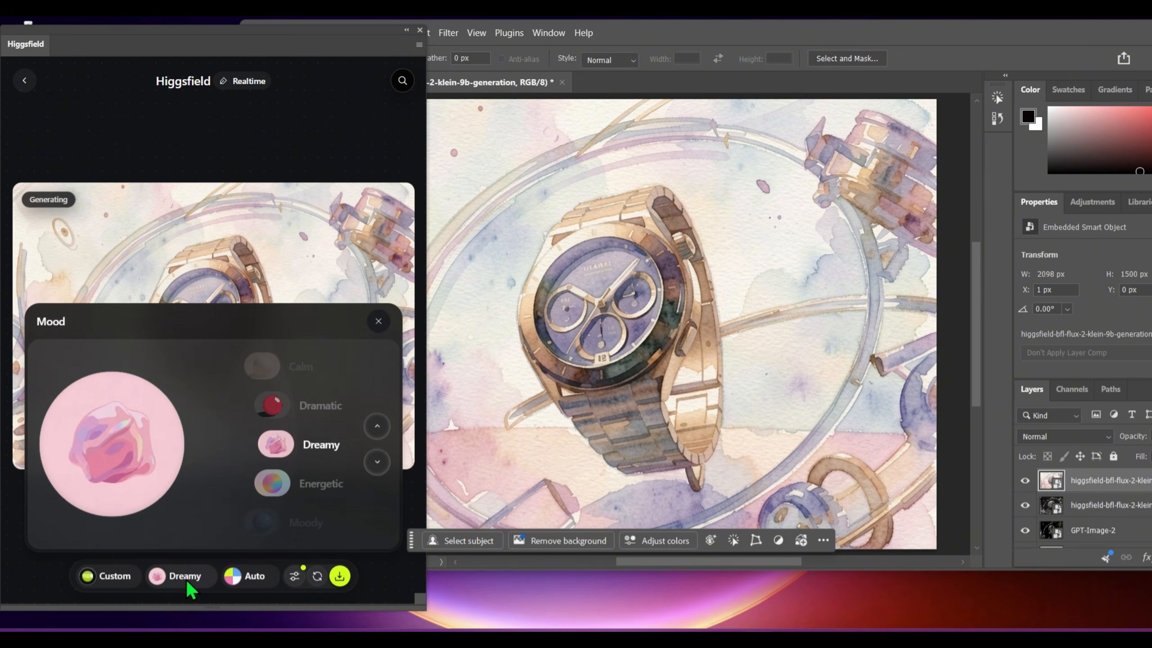
pyautogui.click(236, 582)
pyautogui.click(309, 377)
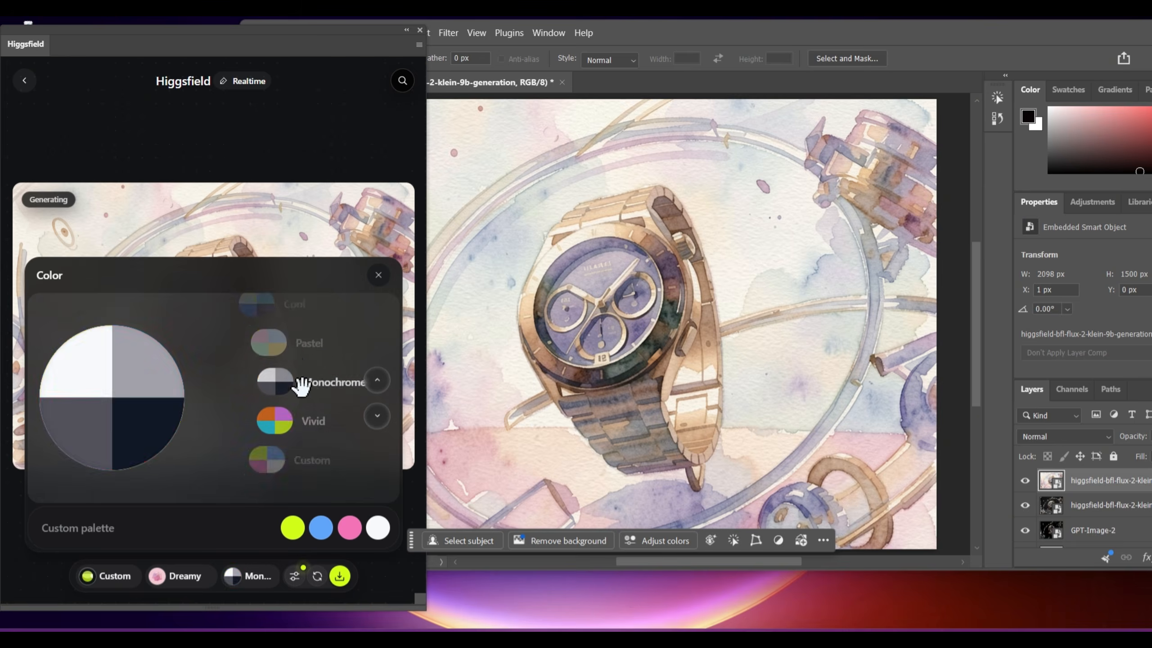
pyautogui.scroll(3, 308, 381)
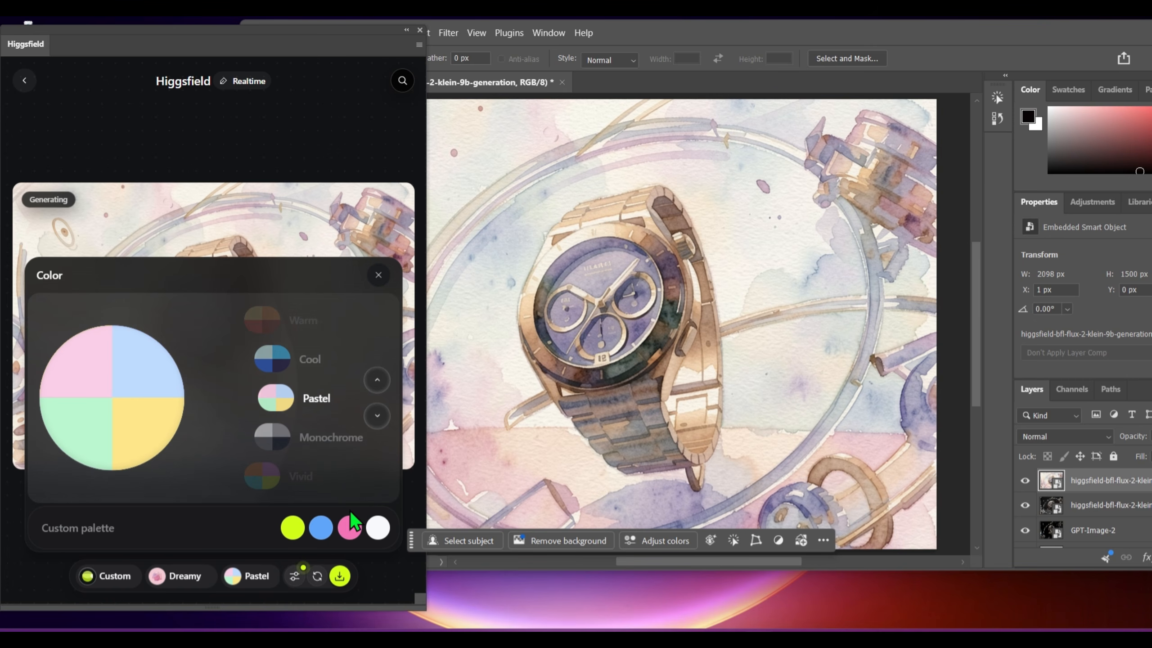
pyautogui.click(295, 577)
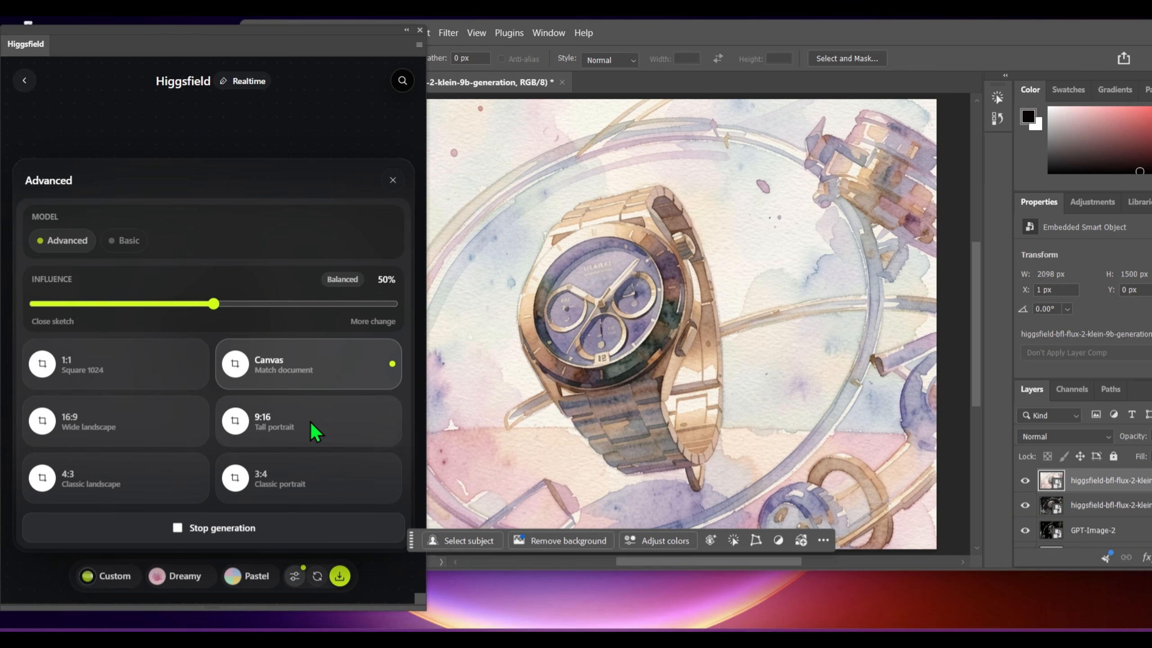
pyautogui.click(393, 181)
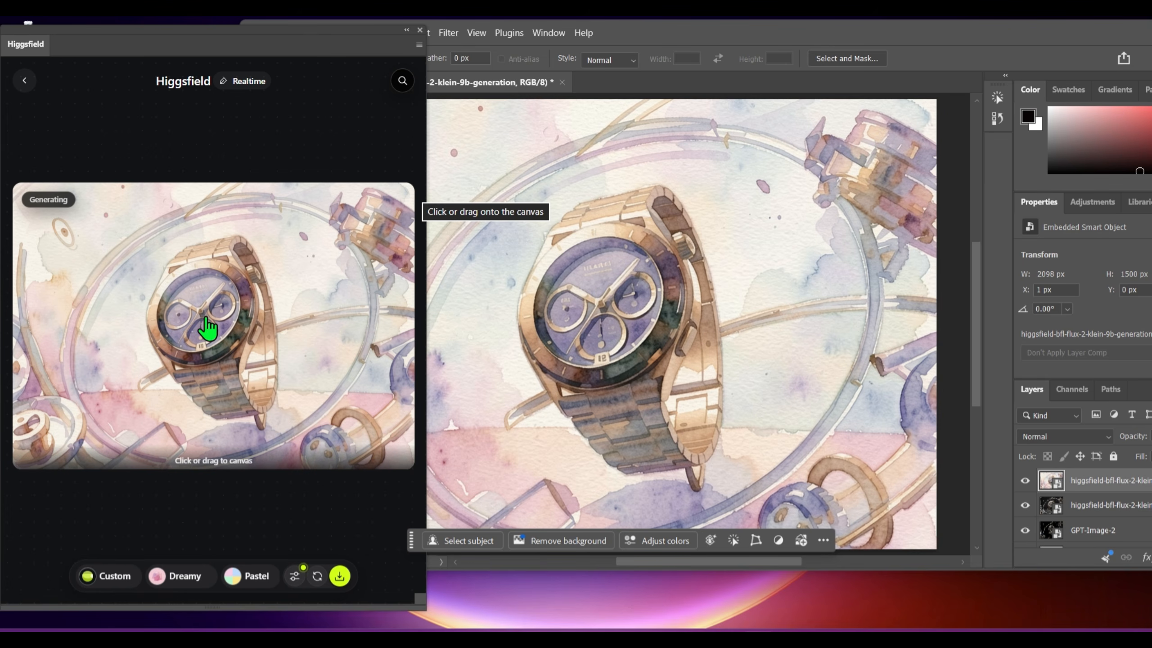
# Step: Open the plugin's Mockup Studio app and choose the Forest Float T-shirt mockup from the Cloth category
pyautogui.click(24, 80)
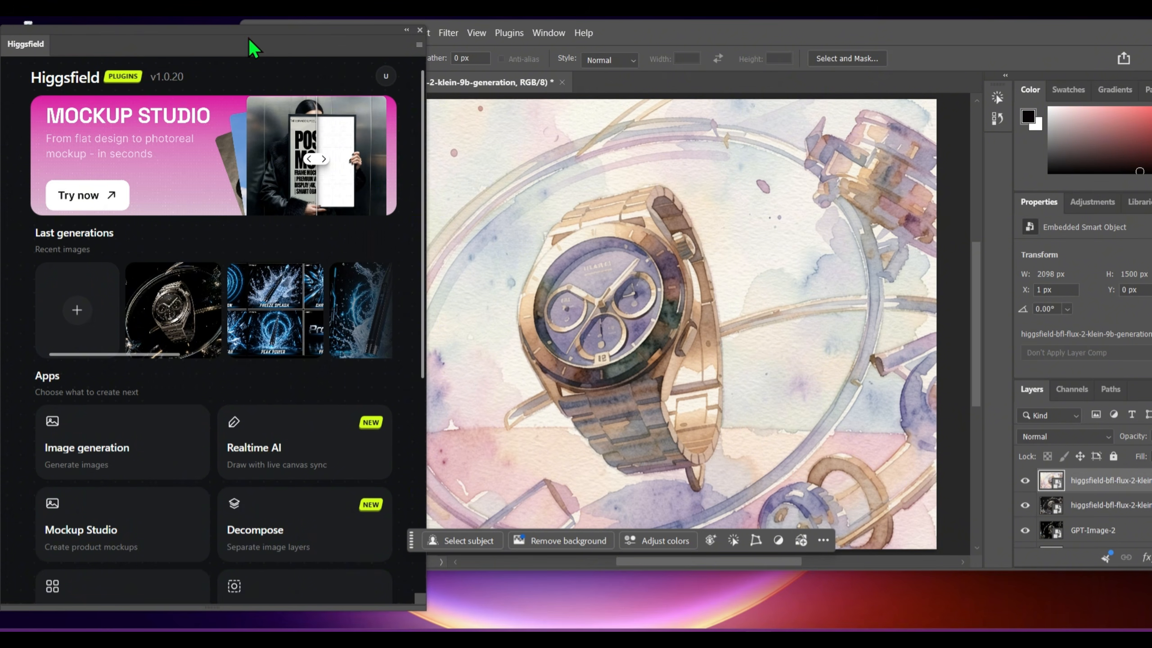
pyautogui.scroll(-5, 319, 373)
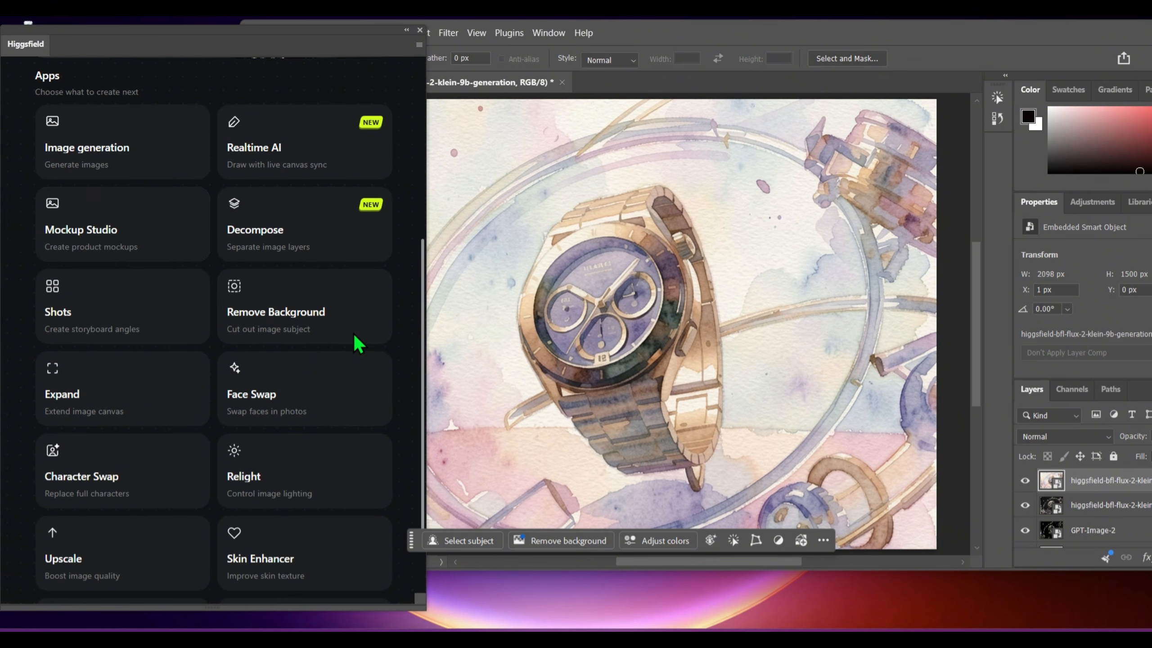
pyautogui.click(146, 234)
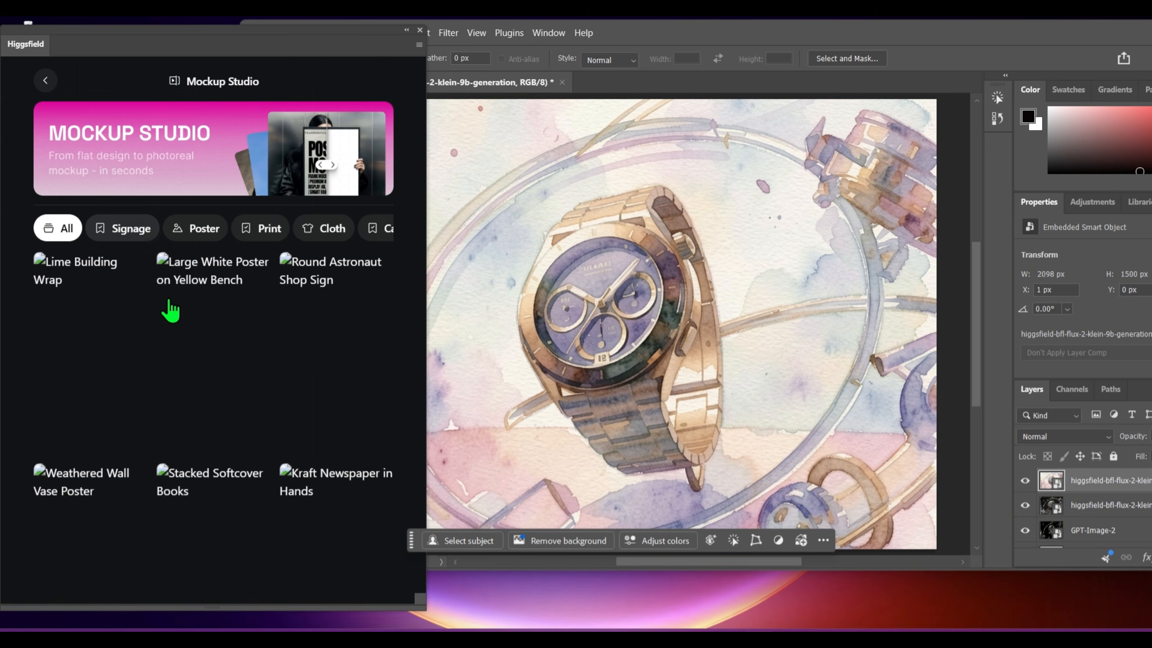
pyautogui.click(192, 230)
pyautogui.click(324, 229)
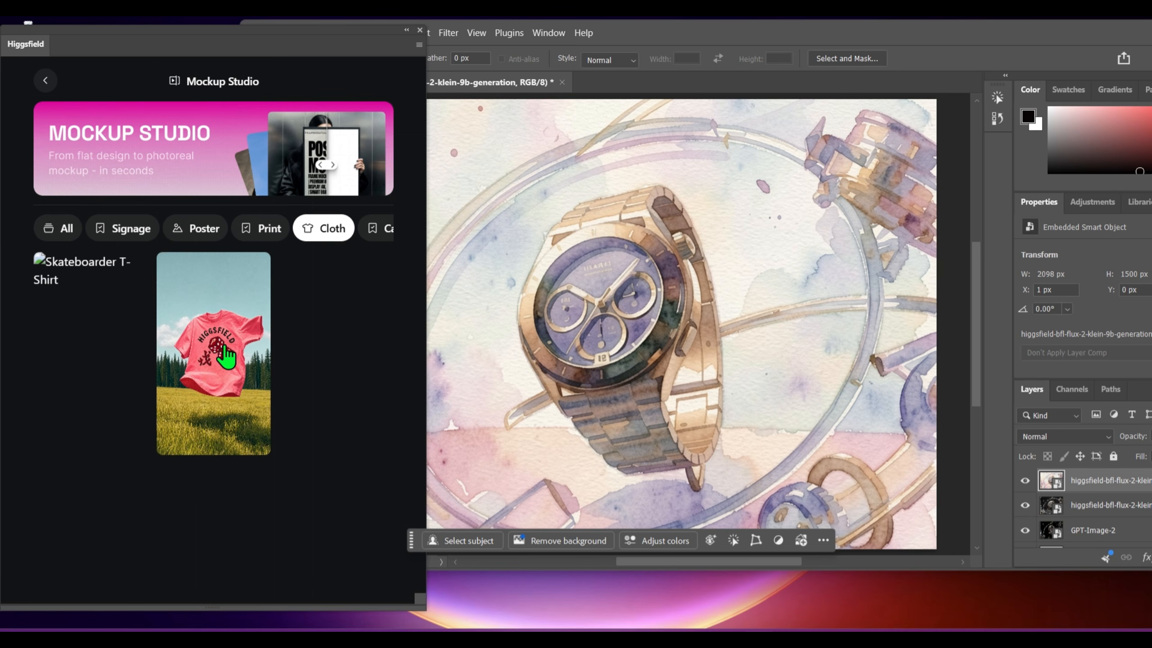
pyautogui.click(226, 357)
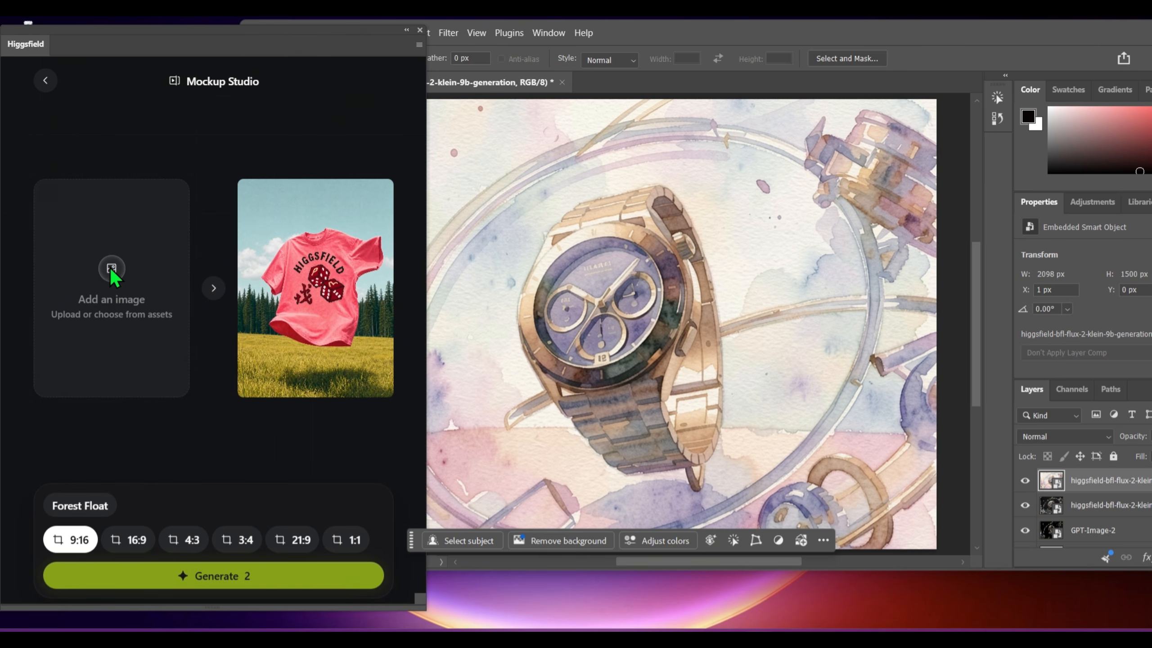
# Step: Add the Prompt Engineer eagle logo as the mockup's design image and generate the T-shirt mockup at 9:16
pyautogui.click(110, 267)
pyautogui.doubleClick(399, 39)
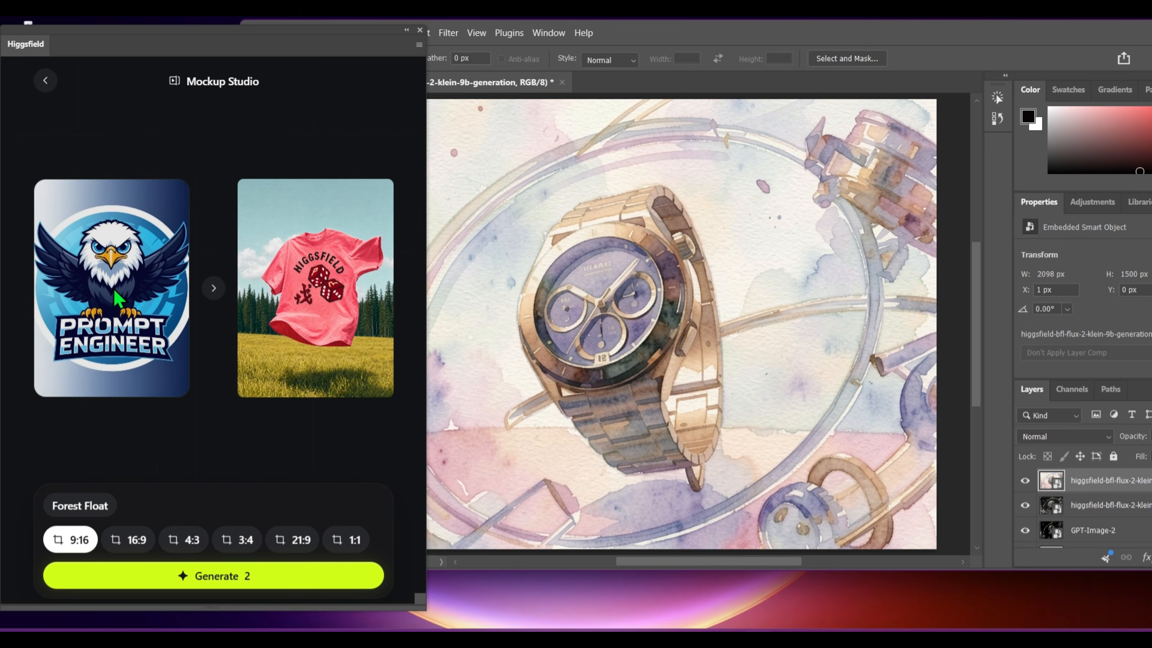
pyautogui.click(207, 582)
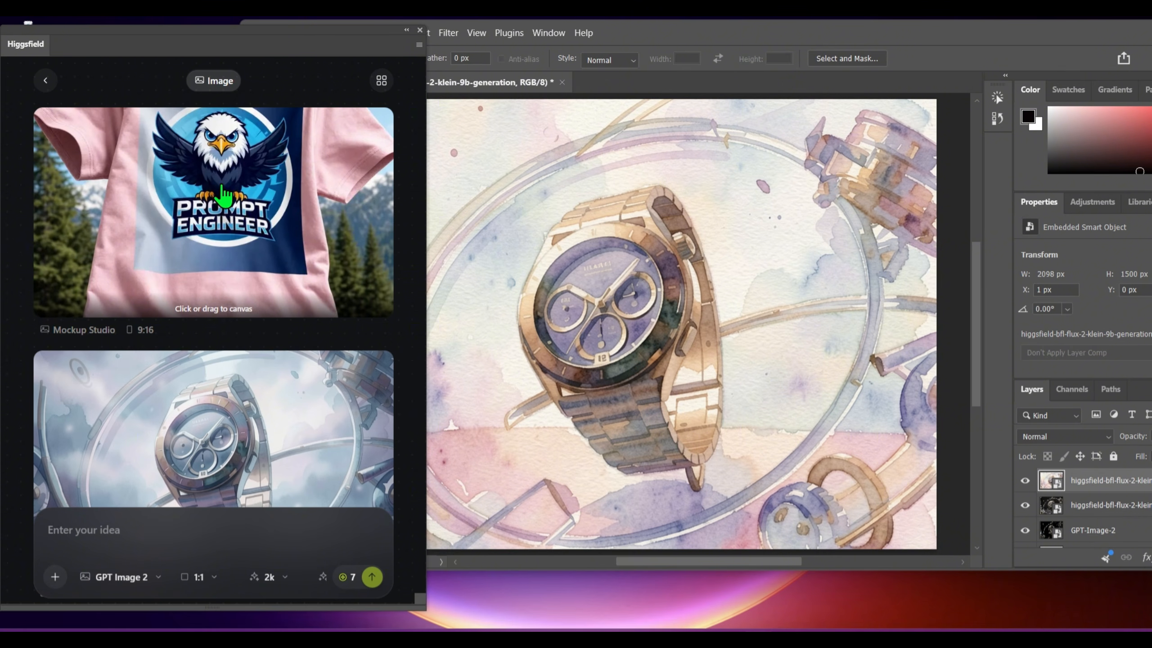
# Step: Place the T-shirt mockup on the canvas and hide both higgsfield-bfl-flux-2-klein-9b-generation layers beneath it
pyautogui.click(264, 179)
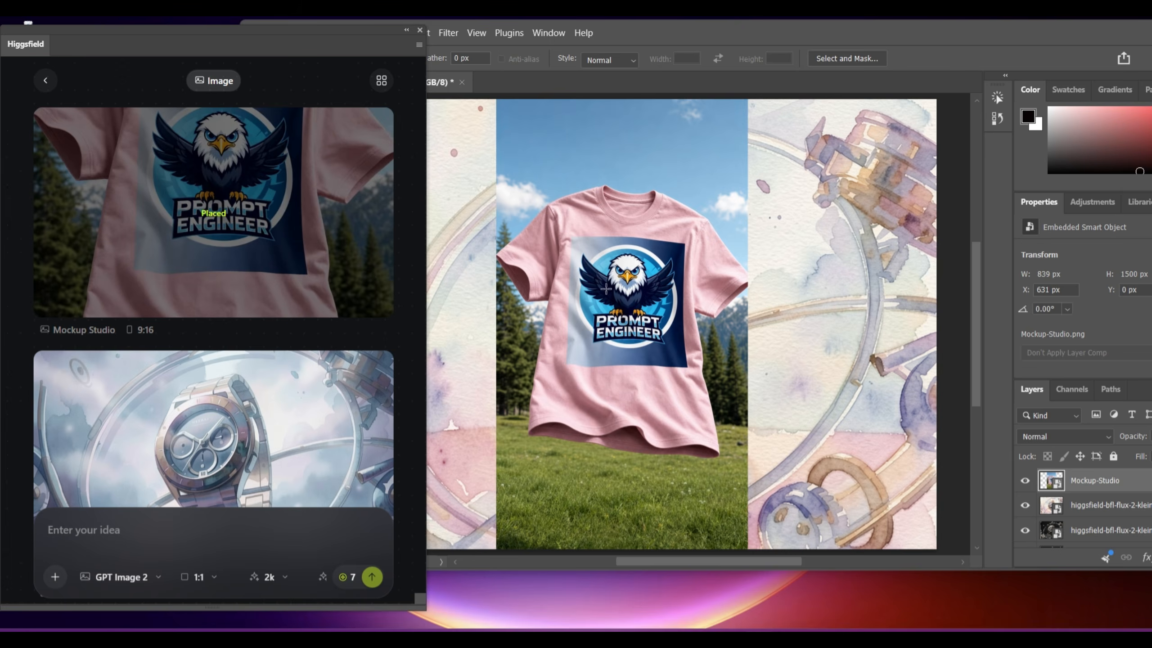
pyautogui.click(406, 31)
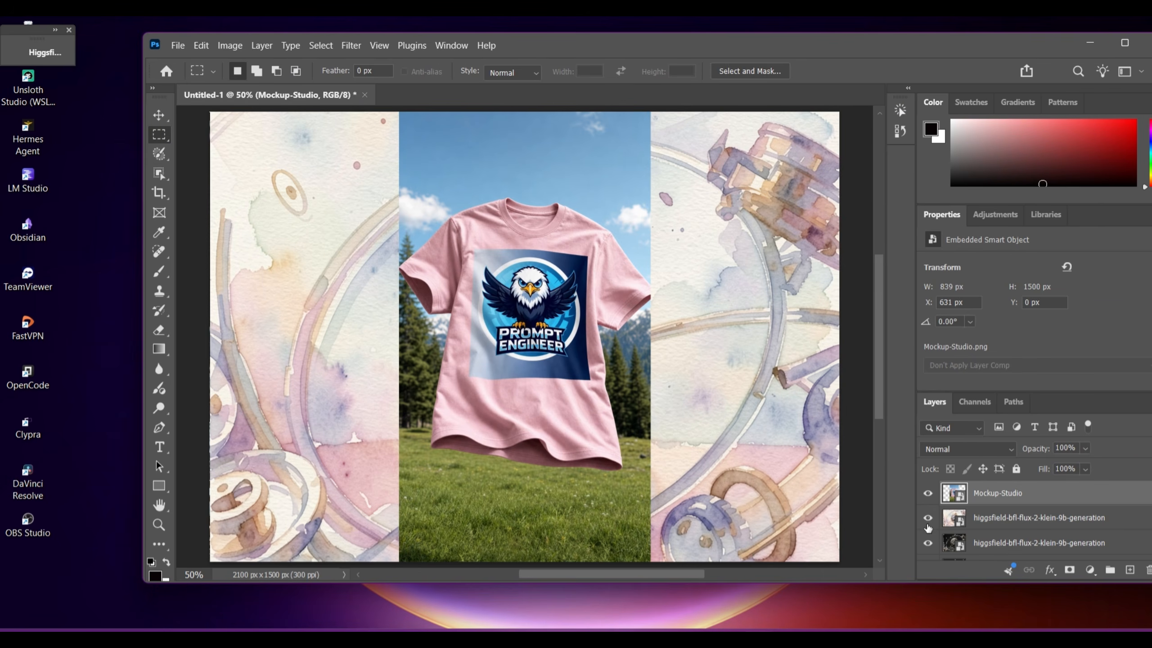
pyautogui.click(928, 517)
pyautogui.click(928, 543)
pyautogui.scroll(-1, 1057, 507)
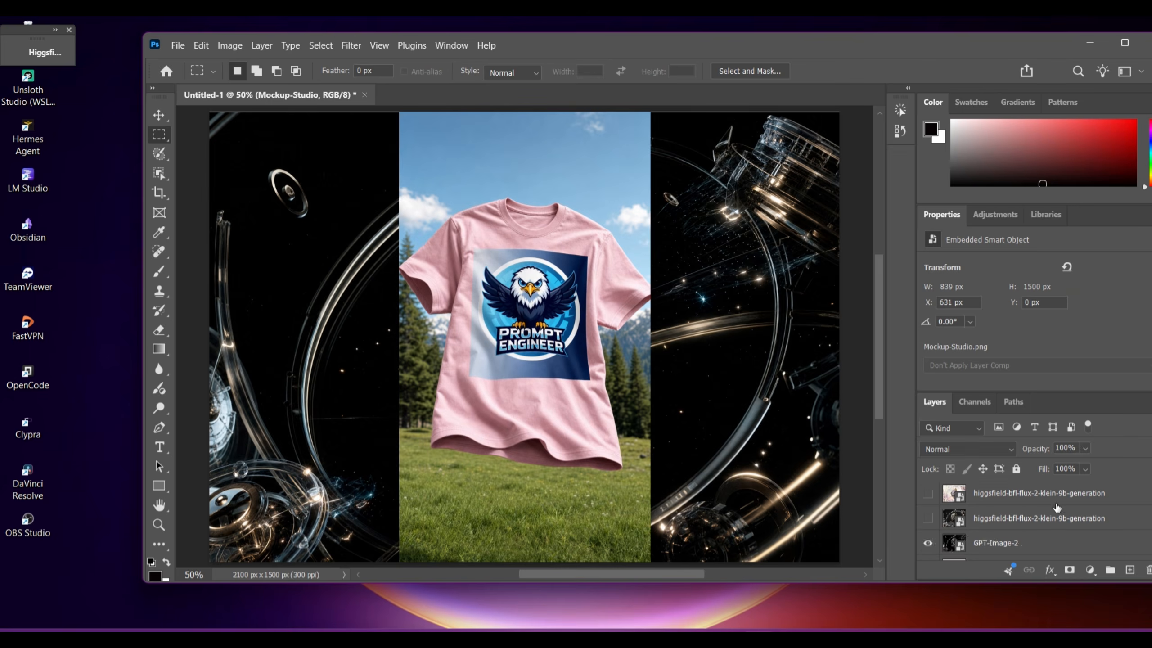
# Step: Hide the GPT-Image-2 layer and open the Decompose app in the Higgsfield plugin
pyautogui.click(928, 543)
pyautogui.scroll(-1, 943, 504)
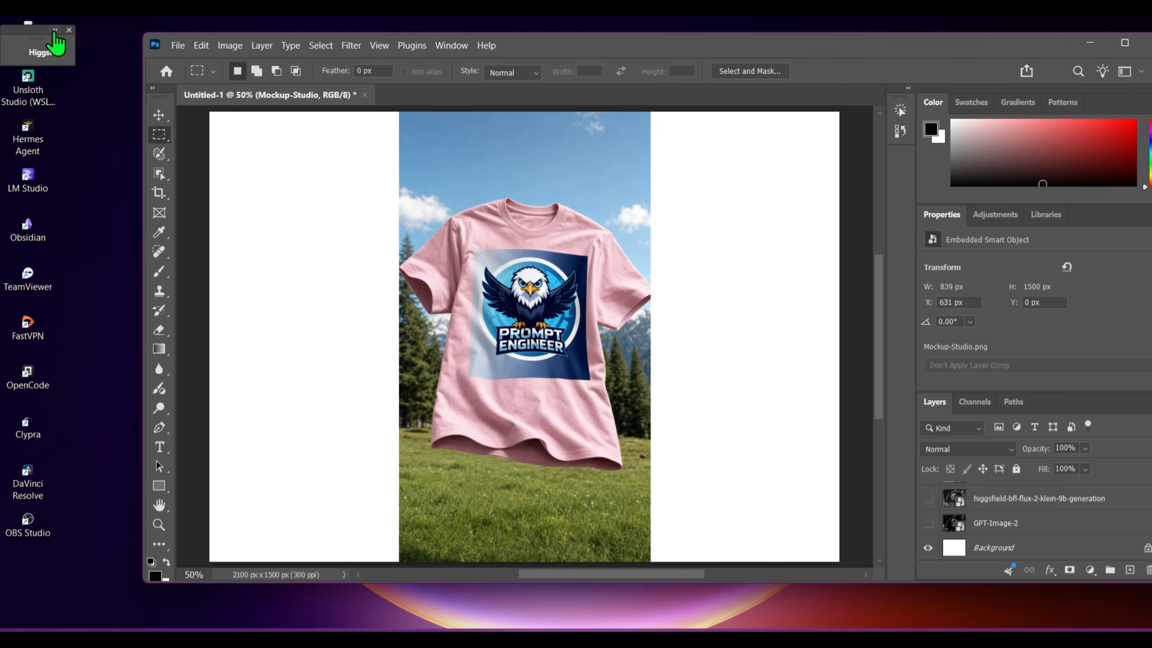
pyautogui.click(40, 49)
pyautogui.scroll(-3, 277, 342)
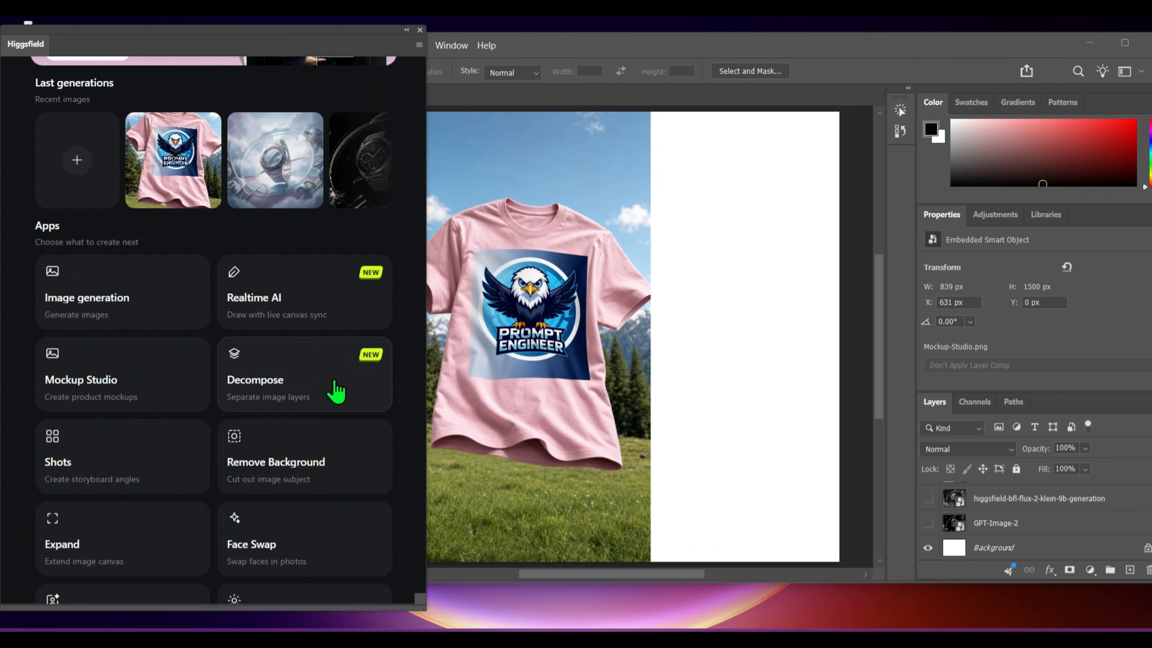
pyautogui.click(320, 386)
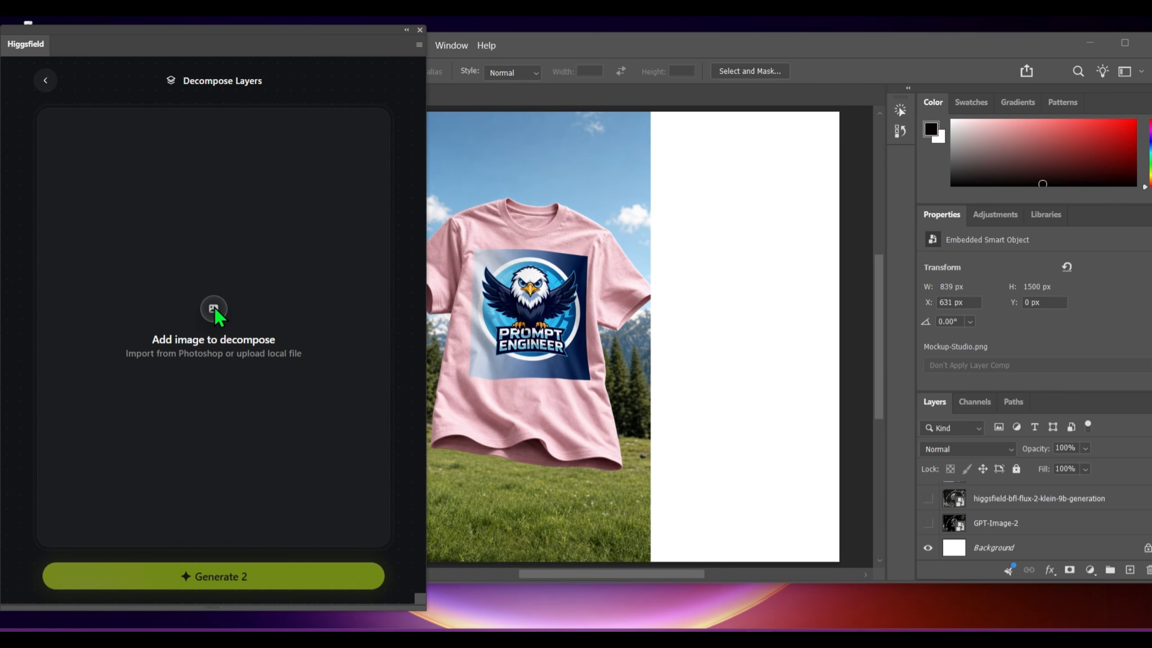
# Step: Decompose the image of the woman in the purple fur coat and import all its layers onto the canvas
pyautogui.click(214, 309)
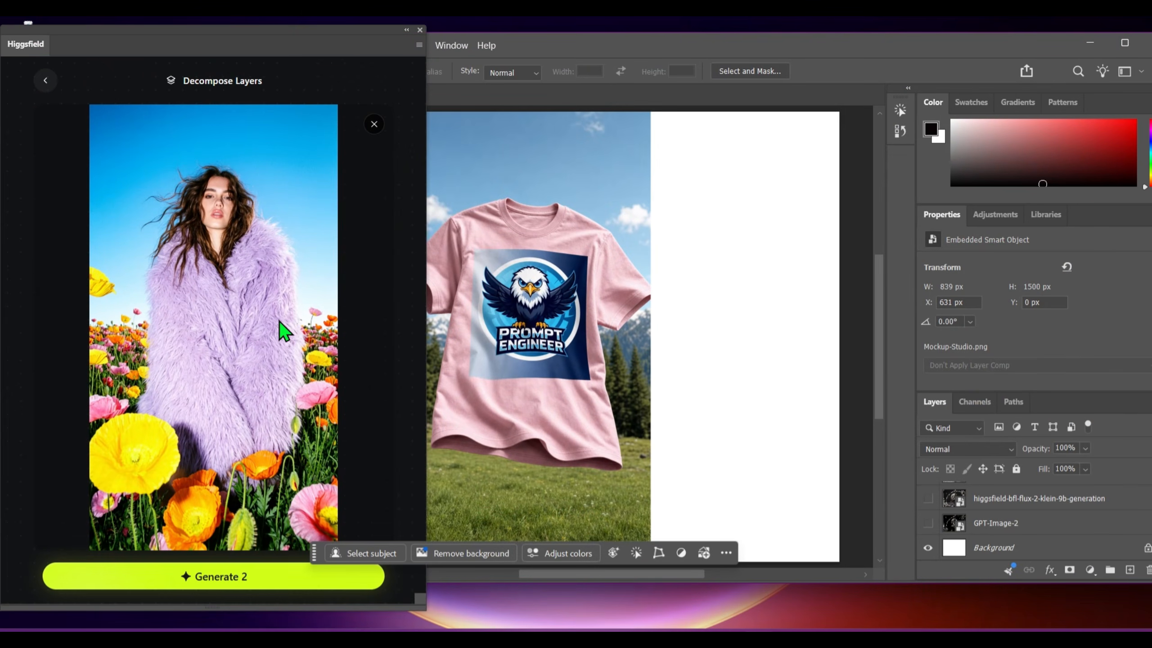
pyautogui.click(207, 577)
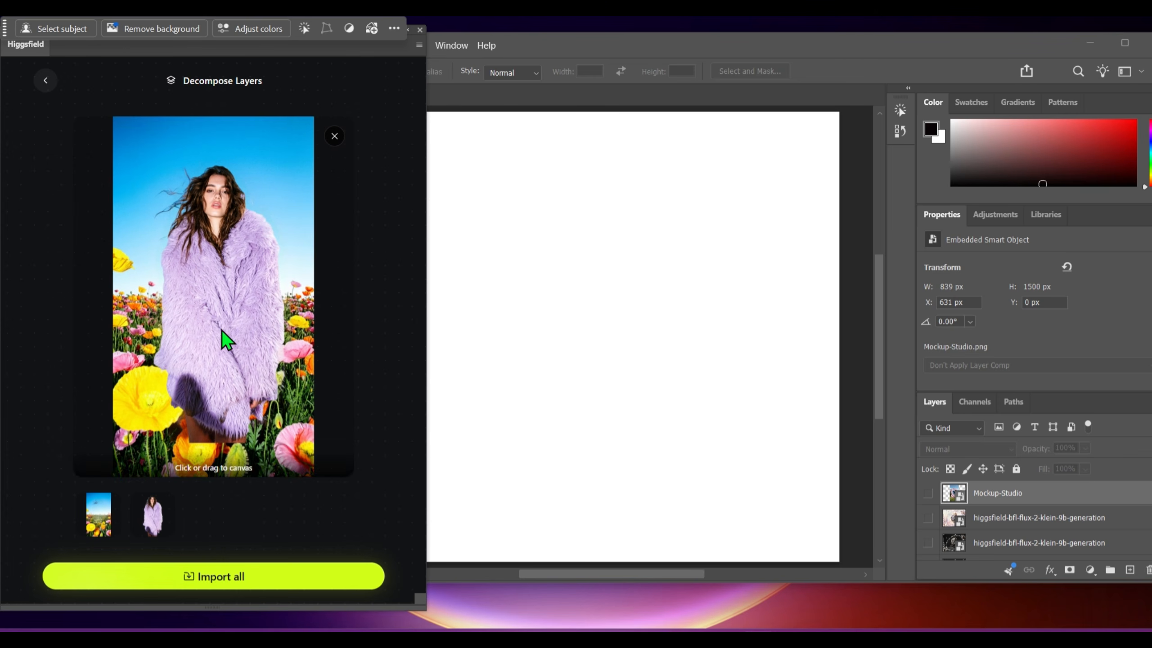
pyautogui.click(236, 577)
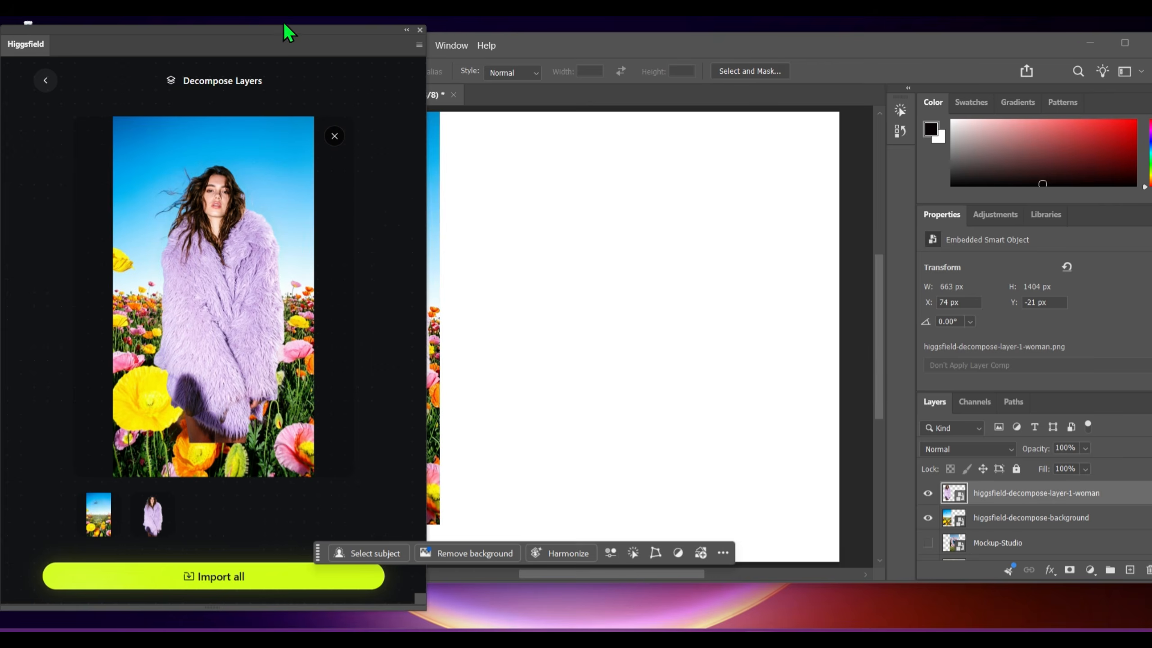
# Step: Toggle the woman layer's visibility to check the separation, and move the woman beside the flower-field background
pyautogui.doubleClick(288, 32)
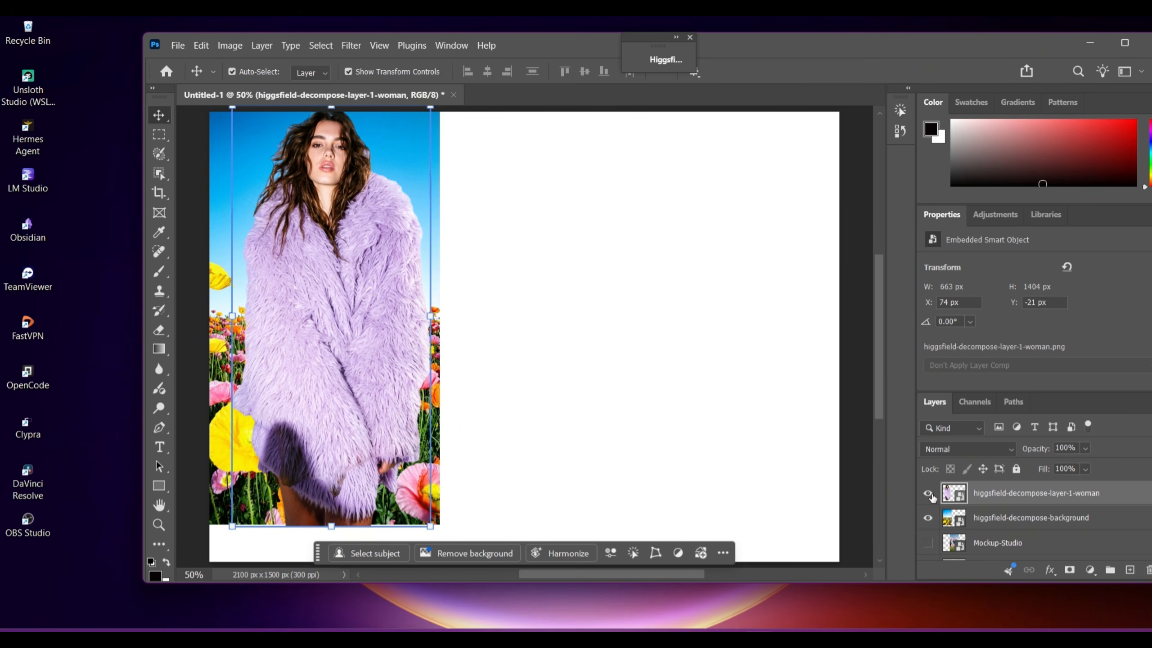
pyautogui.click(928, 495)
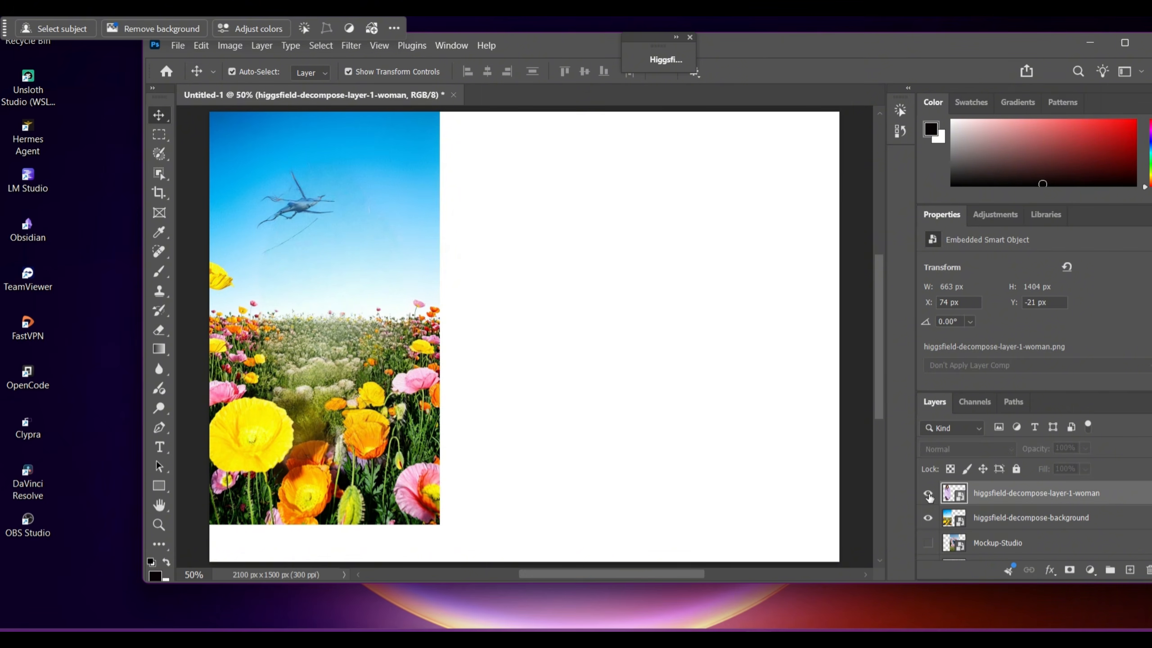
pyautogui.click(928, 493)
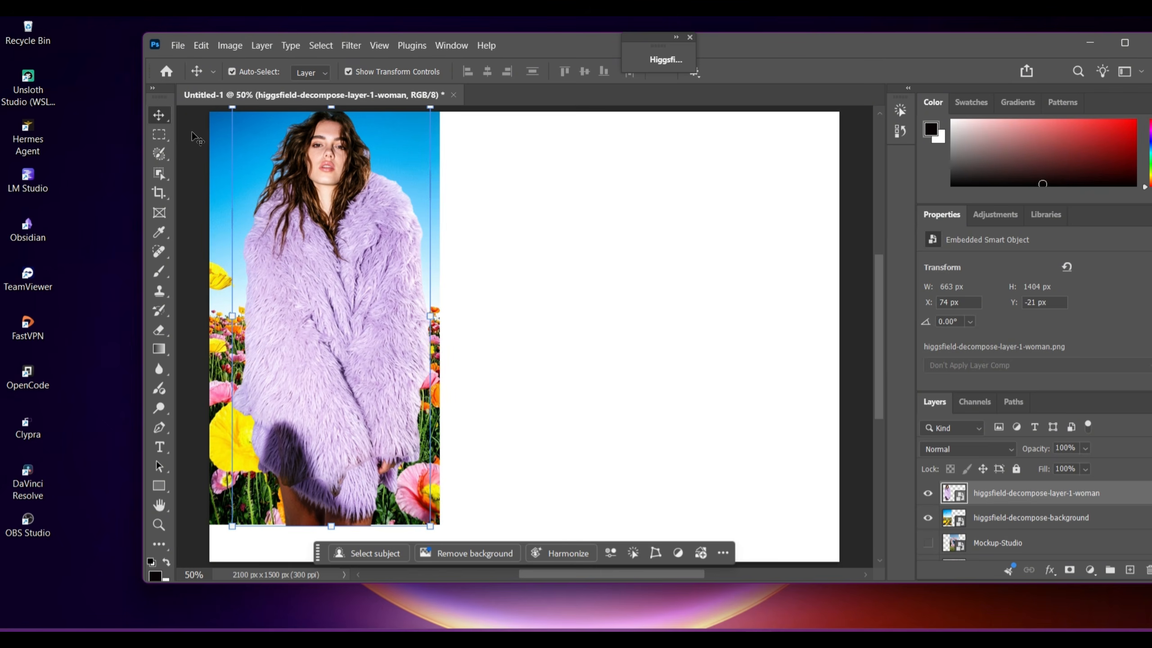
pyautogui.moveTo(314, 293); pyautogui.dragTo(533, 287)
pyautogui.click(997, 517)
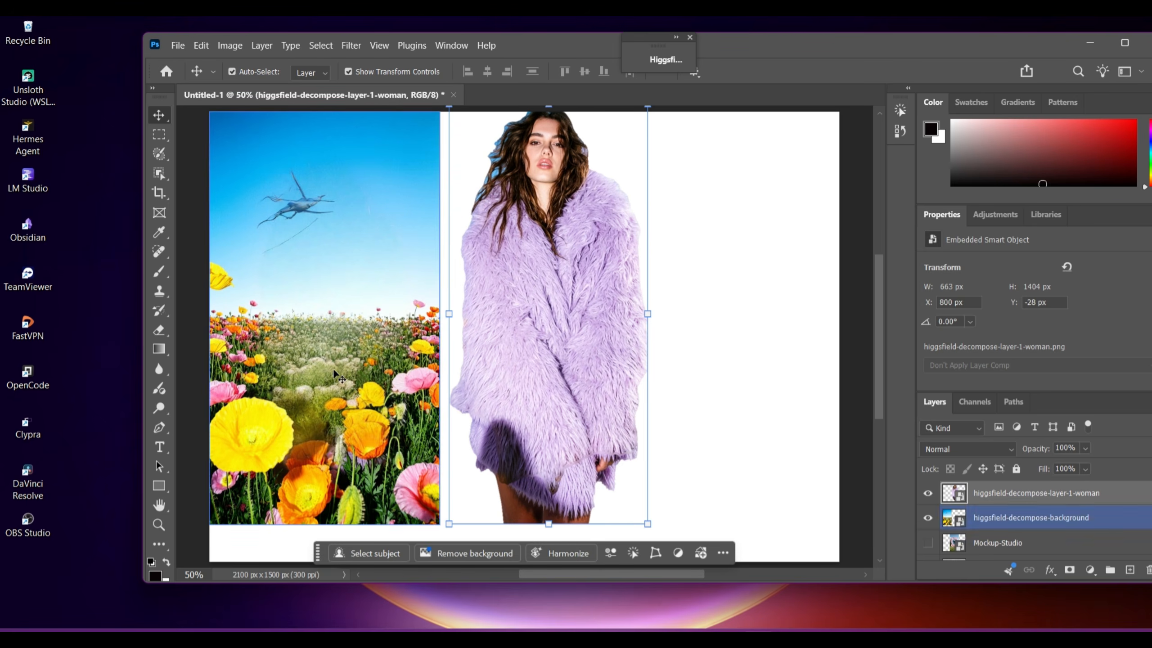
pyautogui.moveTo(334, 378)
pyautogui.mouseDown()
pyautogui.moveTo(358, 370)
pyautogui.moveTo(334, 374)
pyautogui.mouseUp()
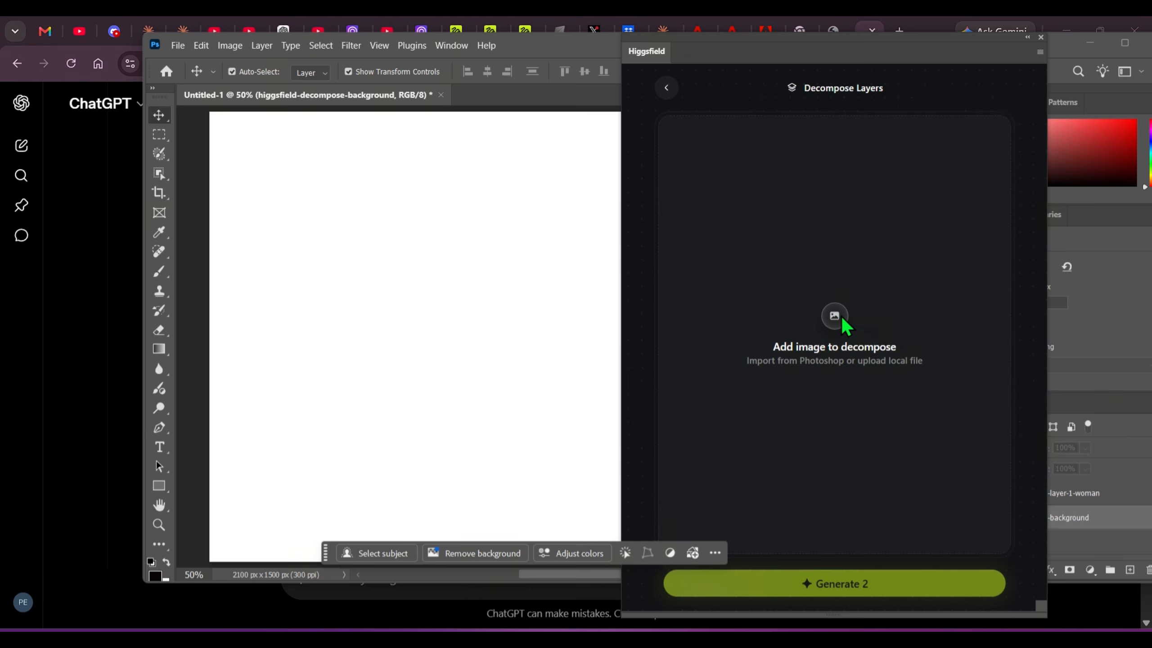
# Step: Decompose the "35B → 3B" thumbnail image, import all its layers onto the canvas, and maximize the Photoshop window
pyautogui.click(840, 319)
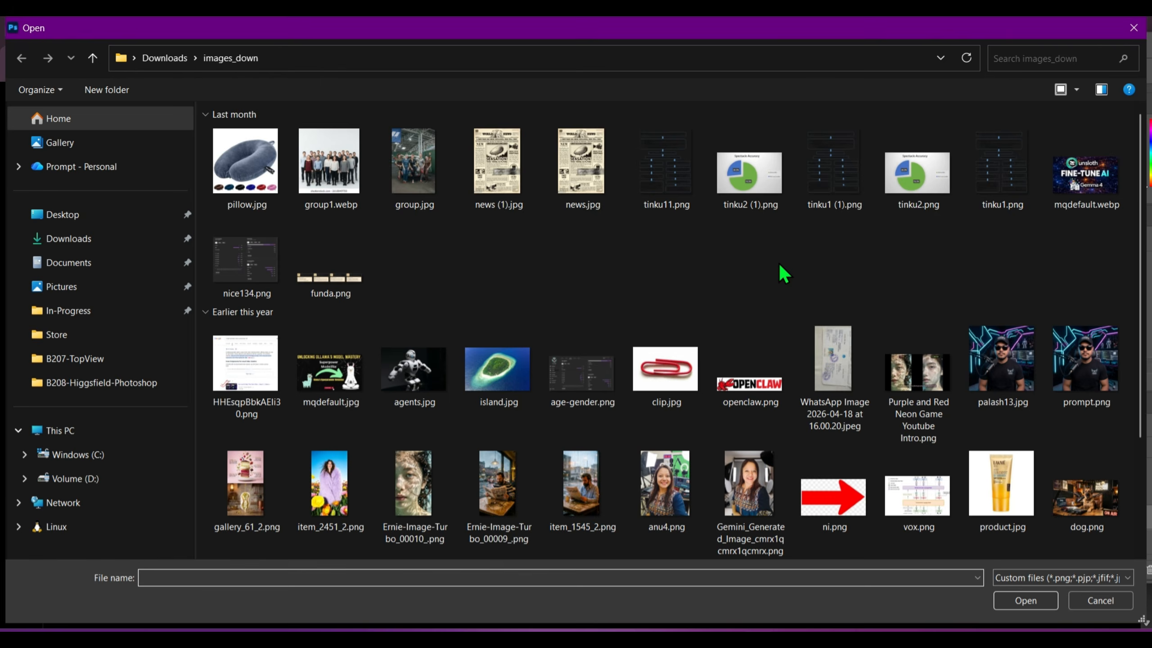
pyautogui.scroll(-2, 776, 263)
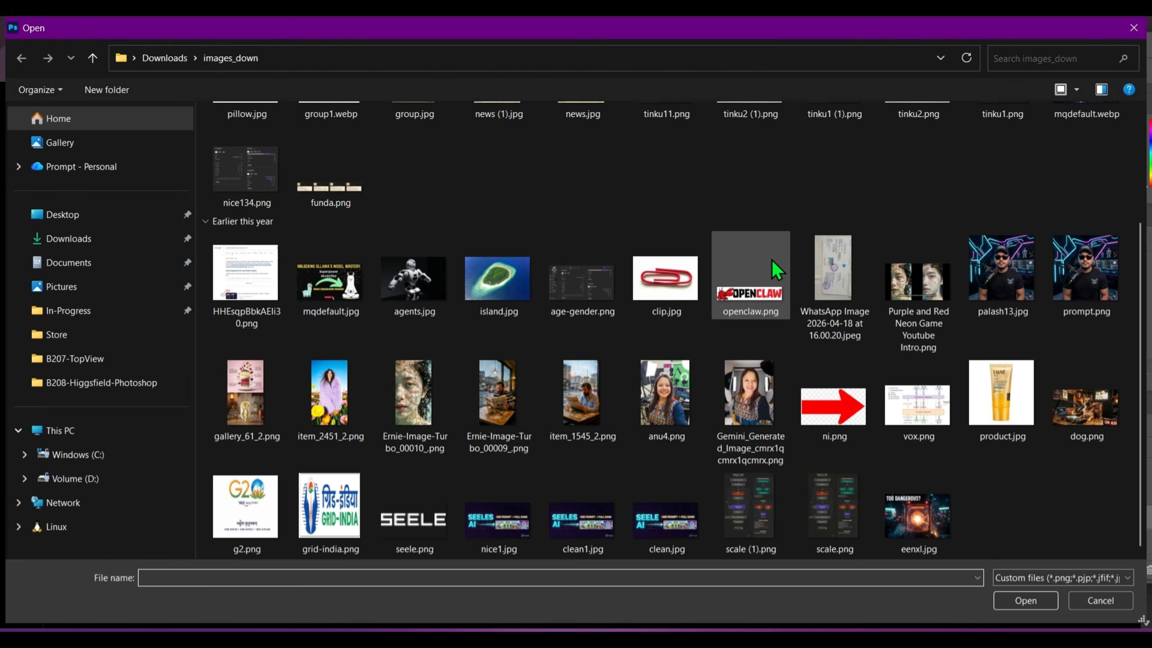
pyautogui.doubleClick(670, 474)
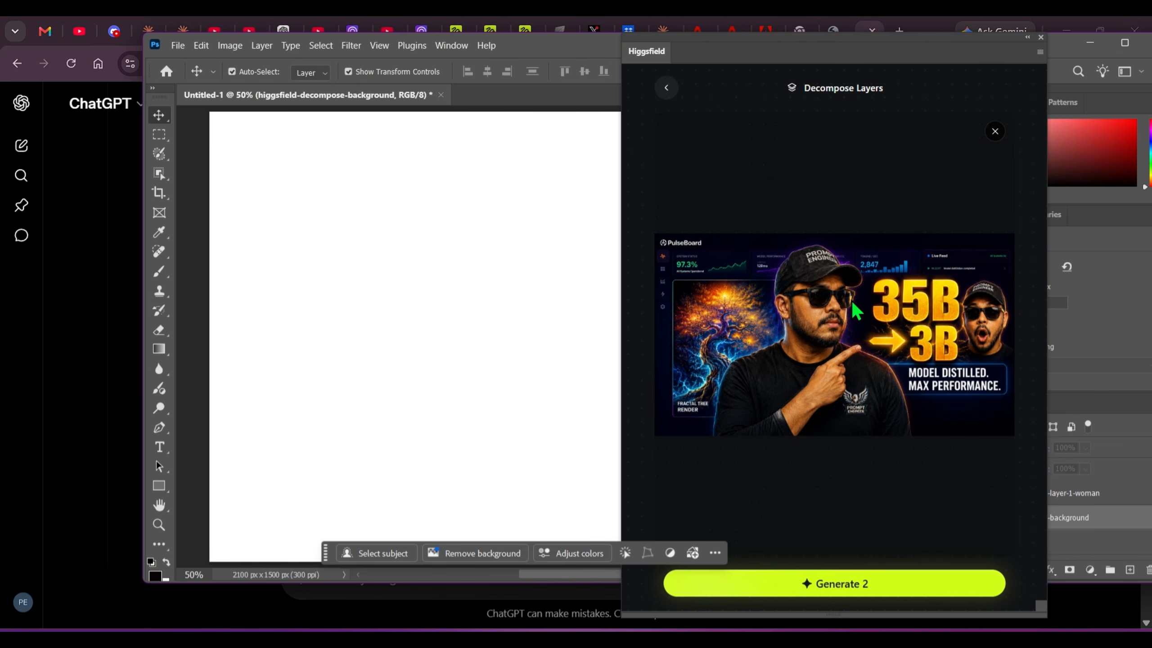
pyautogui.click(864, 581)
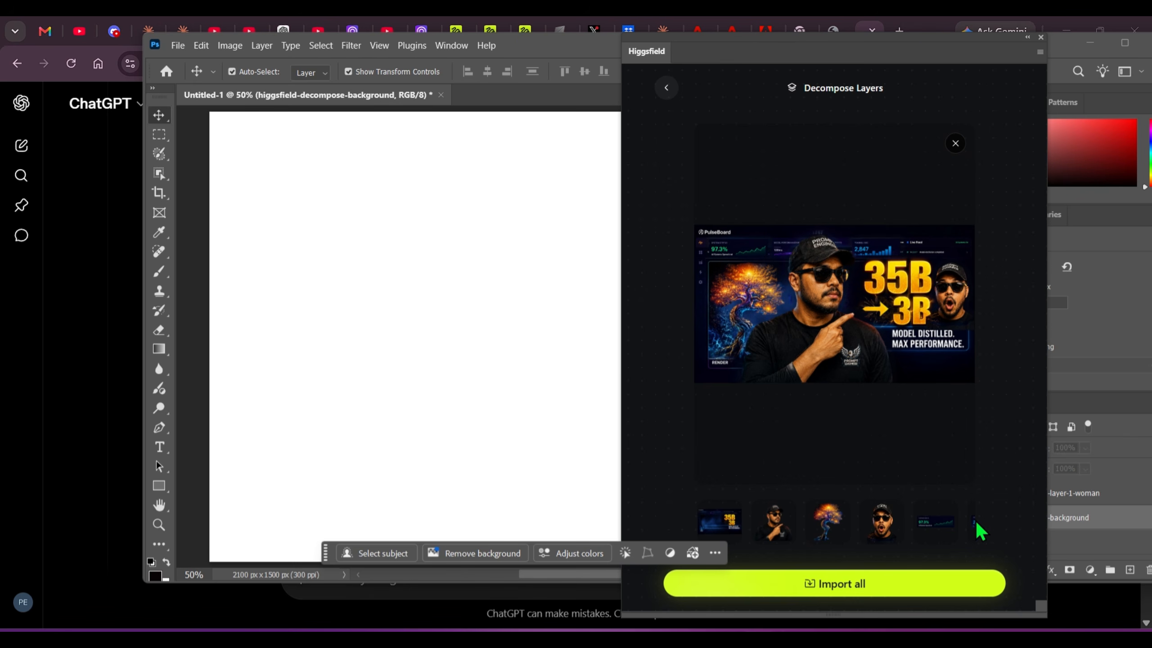
pyautogui.click(825, 586)
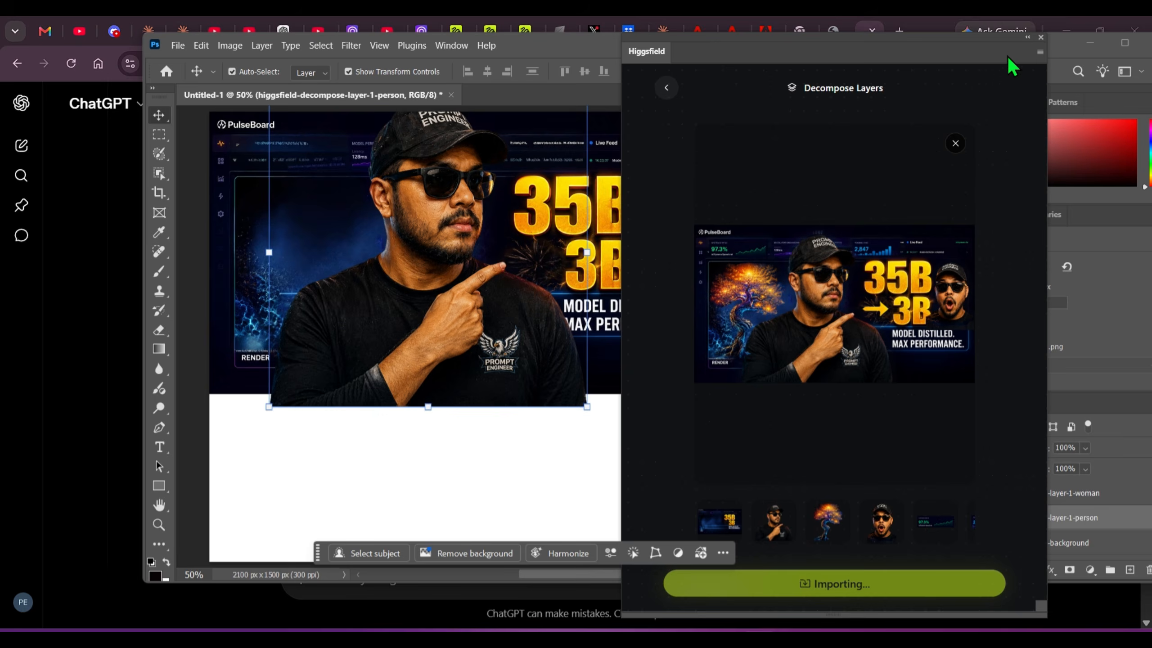
pyautogui.click(1028, 38)
pyautogui.click(1122, 39)
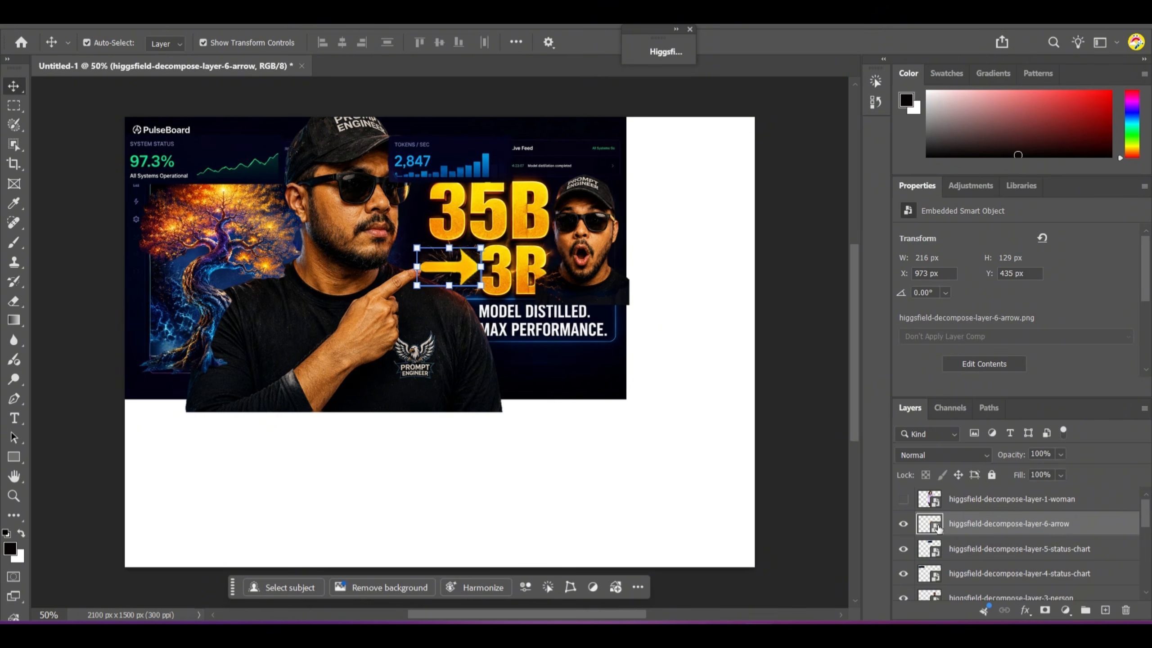
# Step: Review the imported decompose layers, shift the yellow arrow slightly, and move the pointing person to the canvas's lower-right corner
pyautogui.scroll(-2, 937, 527)
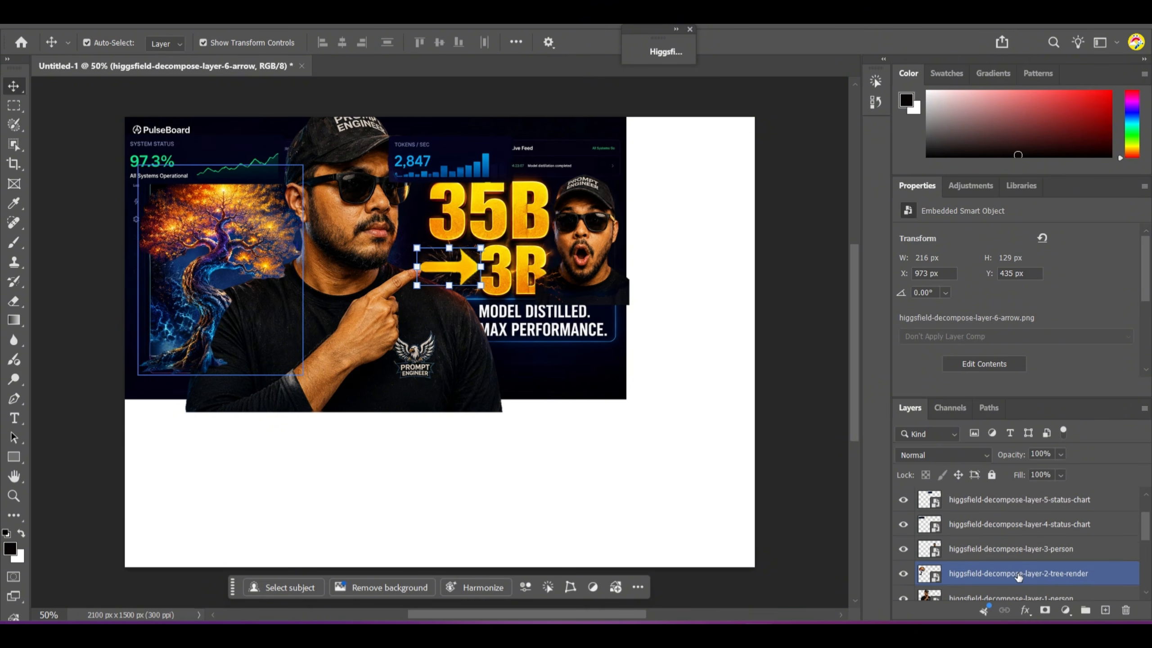
pyautogui.scroll(-1, 1018, 576)
pyautogui.scroll(-1, 1029, 570)
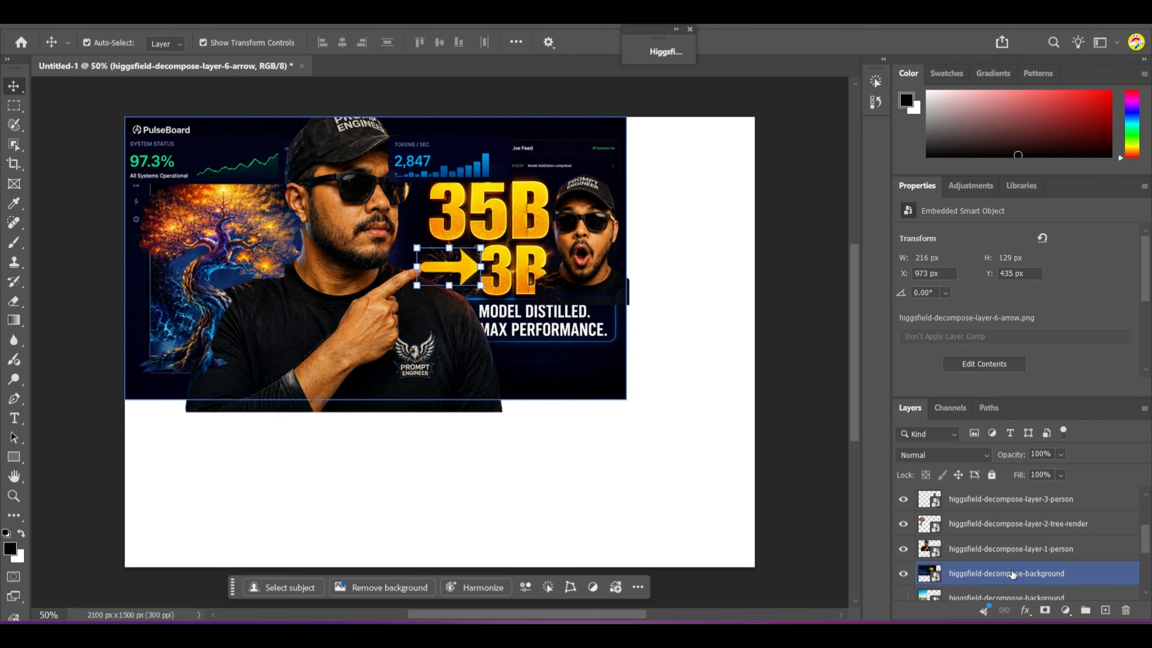
pyautogui.moveTo(471, 274); pyautogui.dragTo(437, 261)
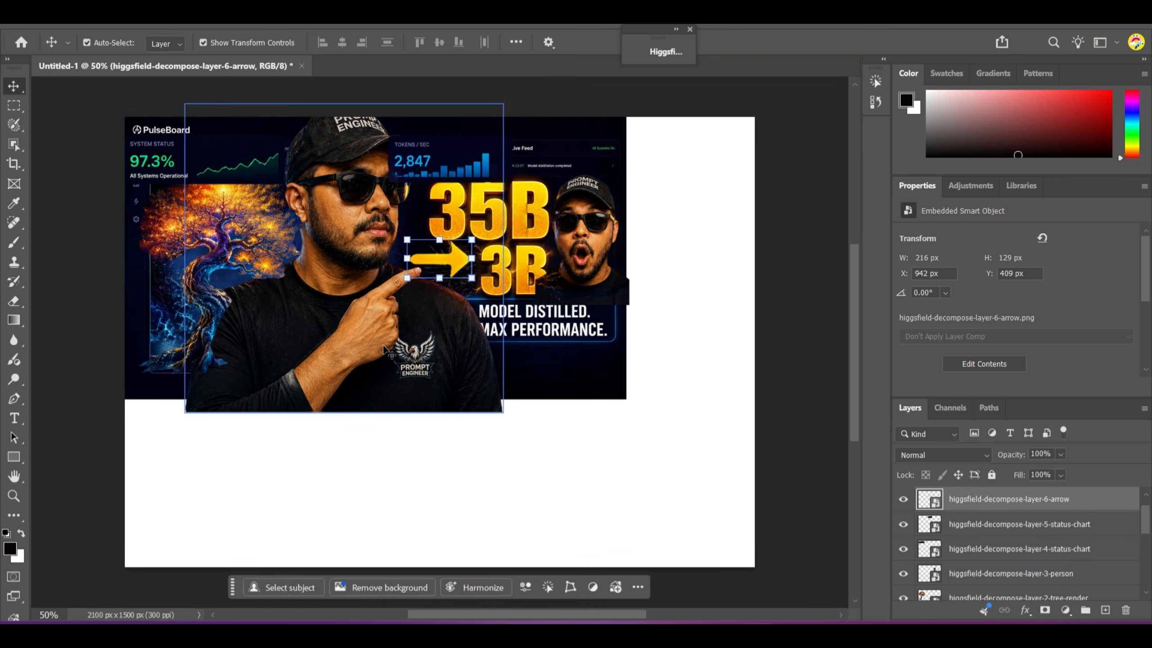
pyautogui.moveTo(367, 339); pyautogui.dragTo(698, 535)
pyautogui.moveTo(502, 329); pyautogui.dragTo(473, 373)
pyautogui.moveTo(599, 368); pyautogui.dragTo(708, 445)
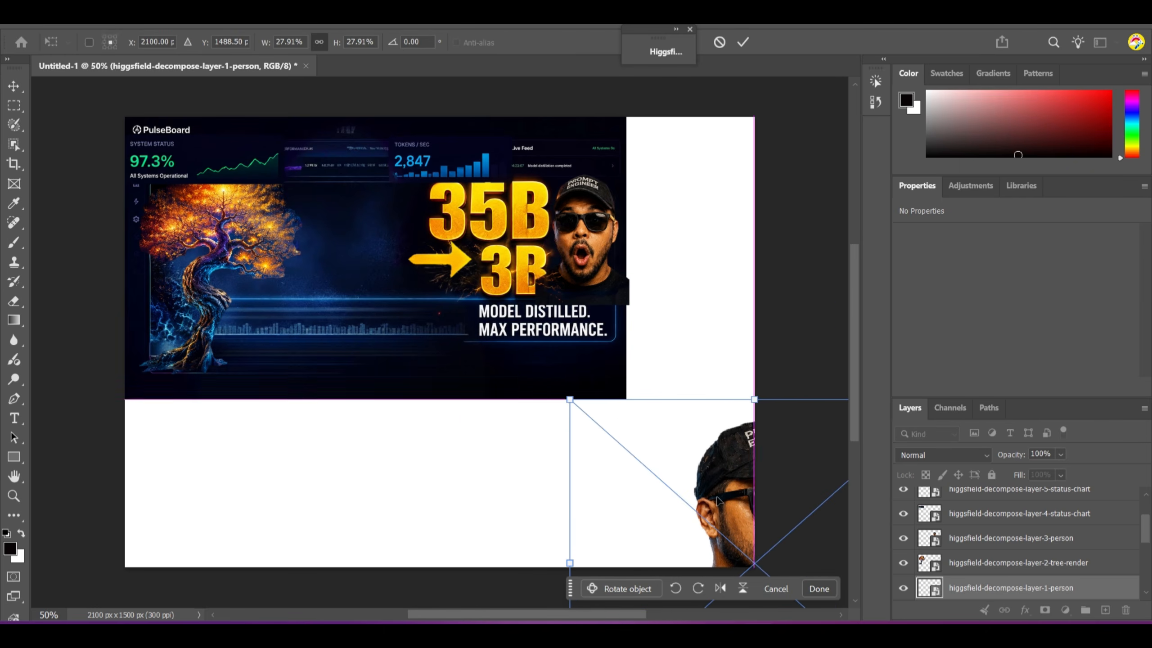
pyautogui.click(764, 306)
# Step: Spread the PulseBoard background, shocked person, both status charts, arrow and tree layers apart on the canvas
pyautogui.moveTo(563, 330); pyautogui.dragTo(563, 505)
pyautogui.moveTo(602, 225); pyautogui.dragTo(703, 185)
pyautogui.moveTo(449, 159); pyautogui.dragTo(522, 159)
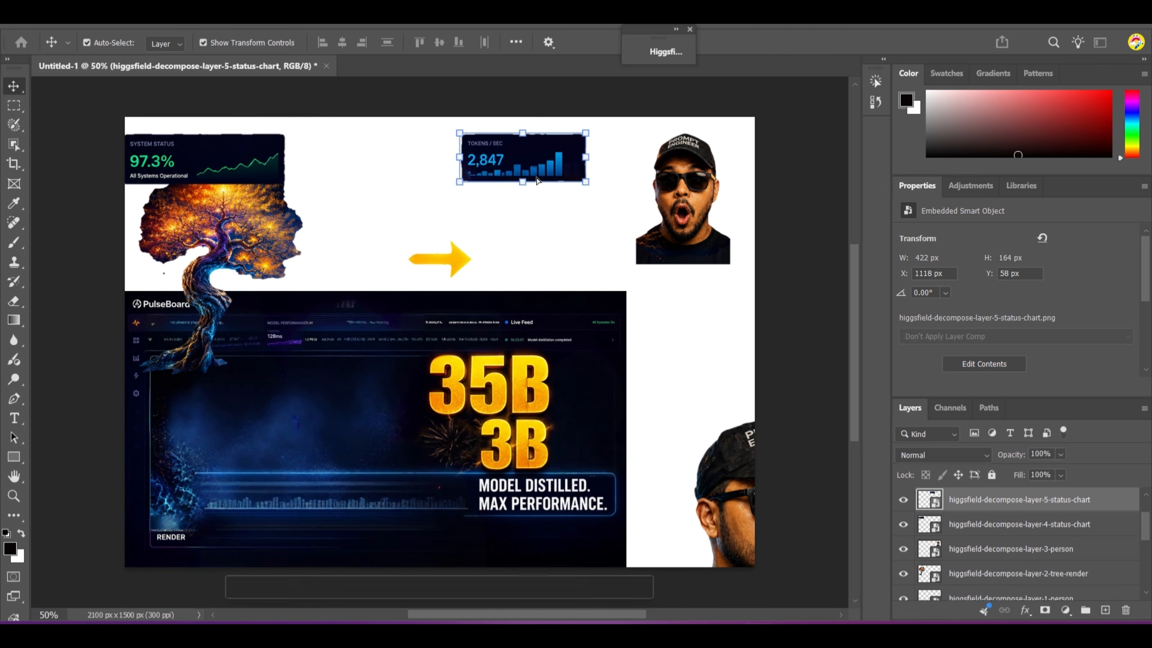
pyautogui.moveTo(440, 259); pyautogui.dragTo(564, 227)
pyautogui.moveTo(216, 260); pyautogui.dragTo(464, 197)
pyautogui.moveTo(217, 162); pyautogui.dragTo(259, 169)
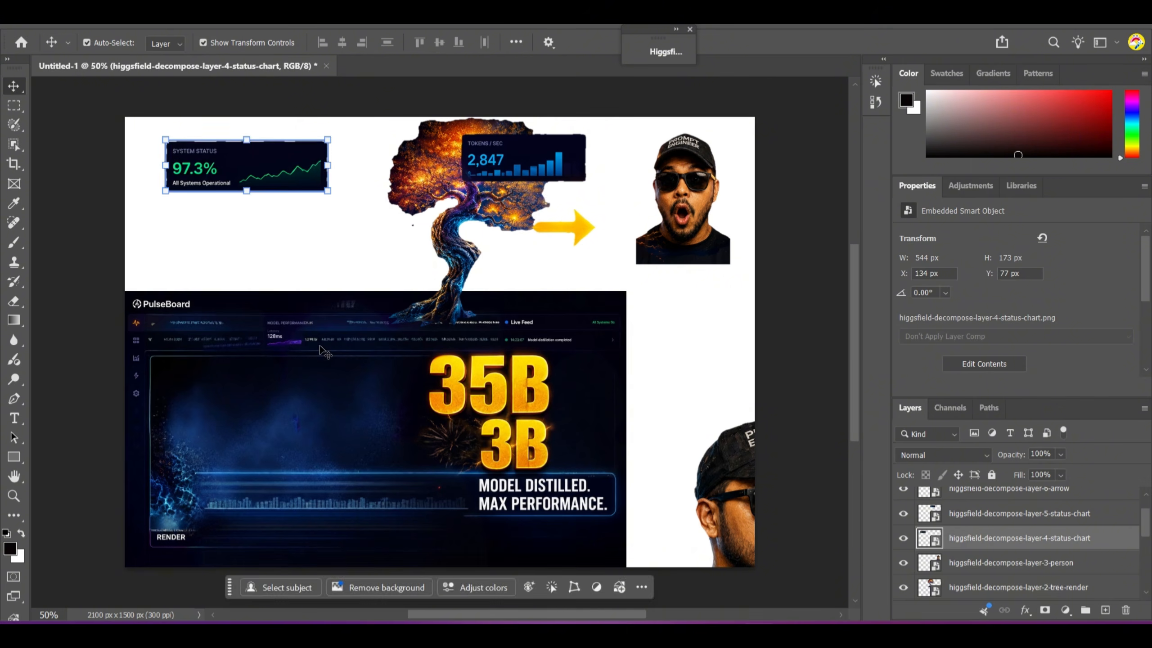
# Step: Raise the PulseBoard background, nudge the tree, and move the pointing person over the background's left half
pyautogui.moveTo(335, 368); pyautogui.dragTo(345, 288)
pyautogui.moveTo(454, 156); pyautogui.dragTo(435, 170)
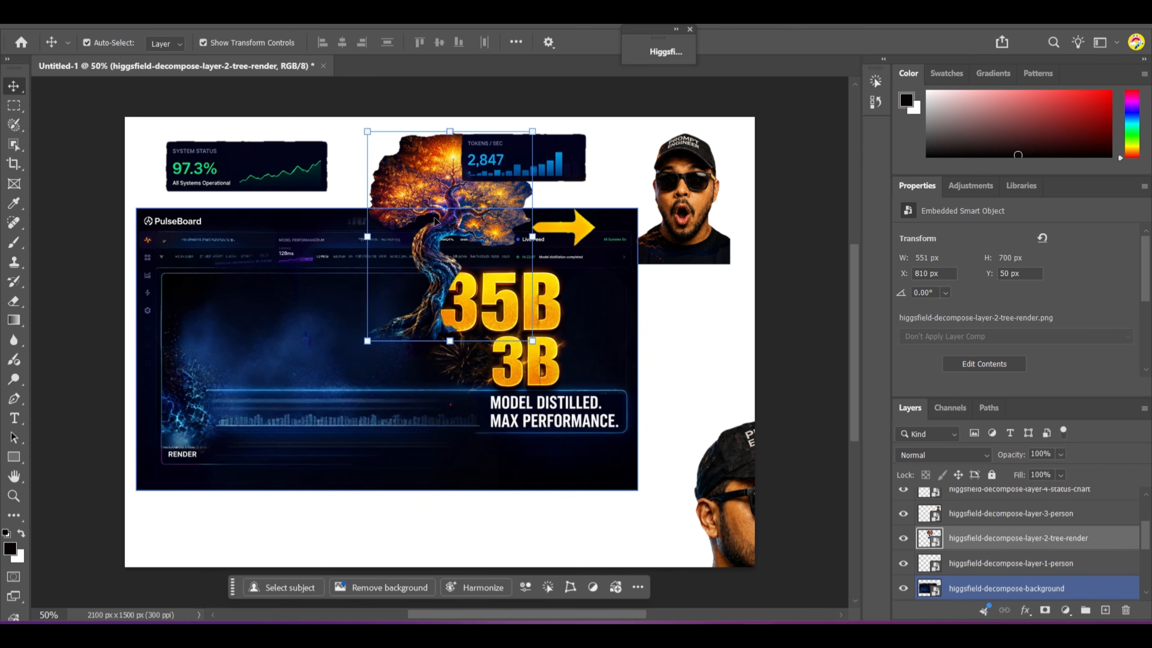
pyautogui.scroll(2, 690, 254)
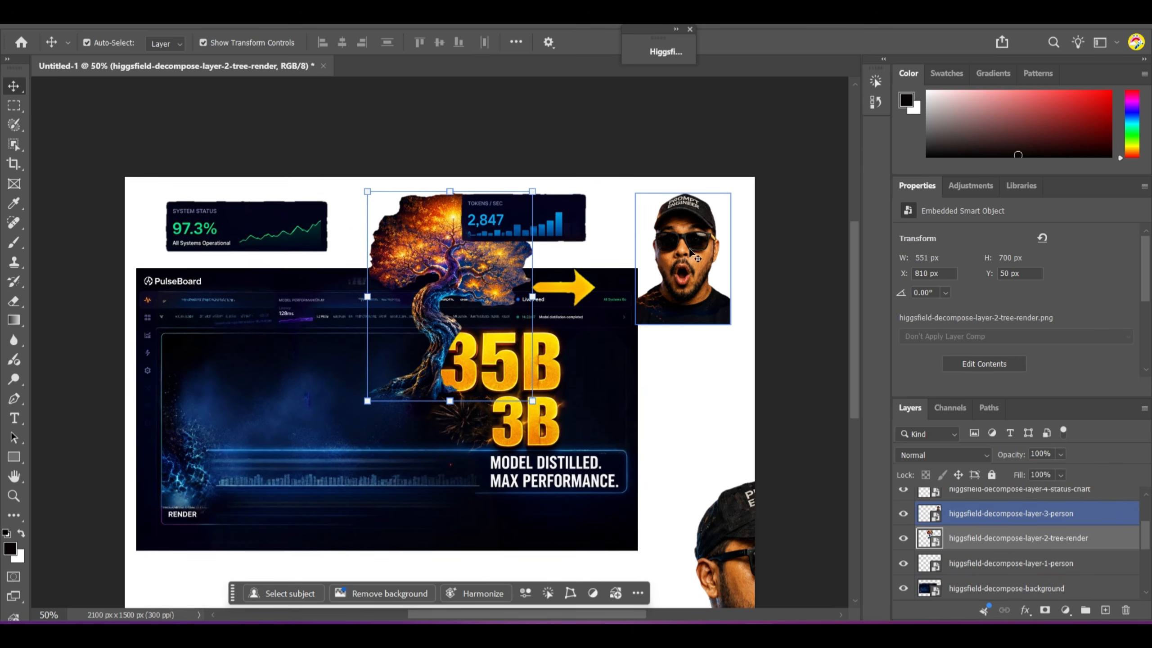
pyautogui.scroll(-2, 690, 253)
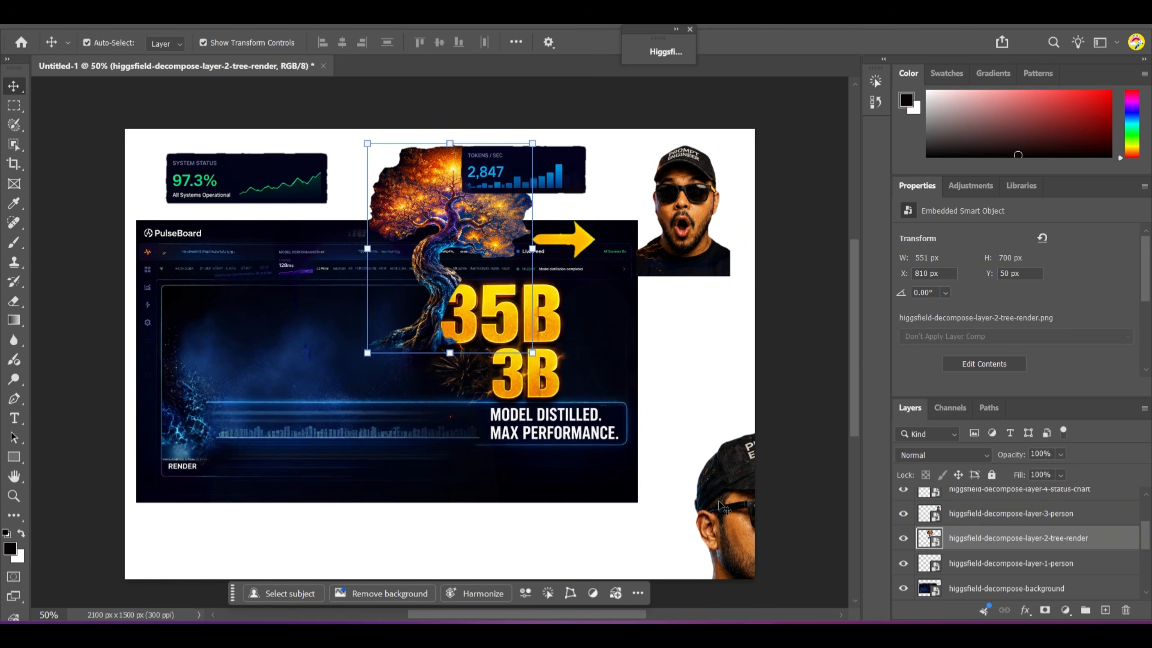
pyautogui.moveTo(721, 506); pyautogui.dragTo(294, 374)
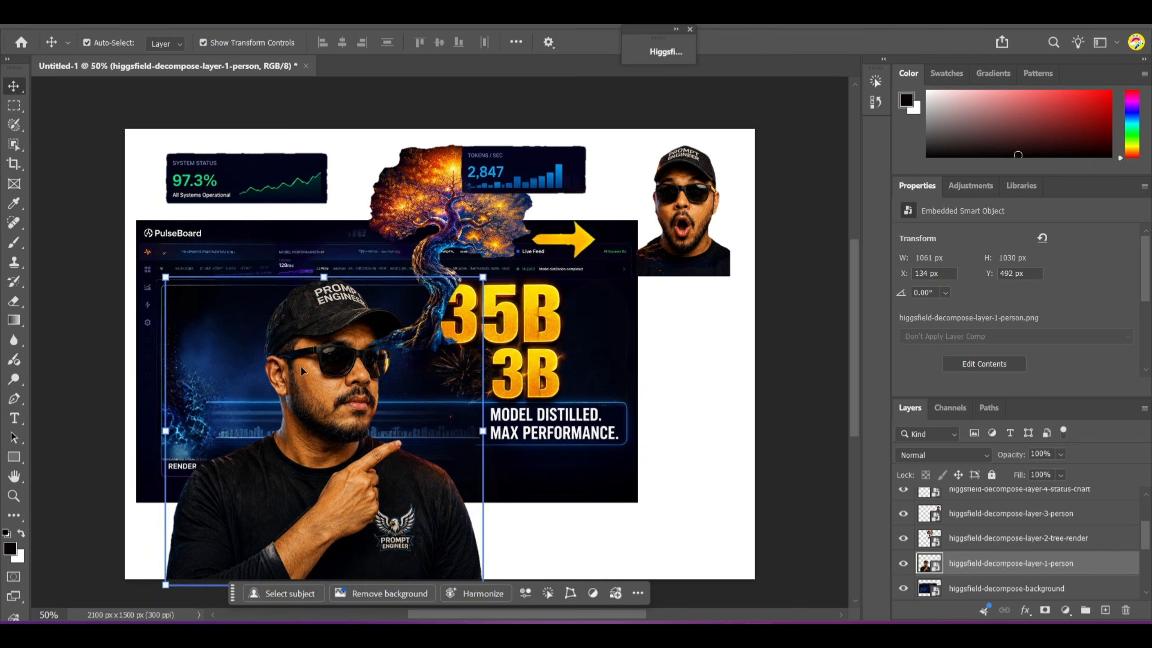
# Step: Return to the Higgsfield app list to browse its tools, and shift the PulseBoard background layer further left
pyautogui.click(679, 42)
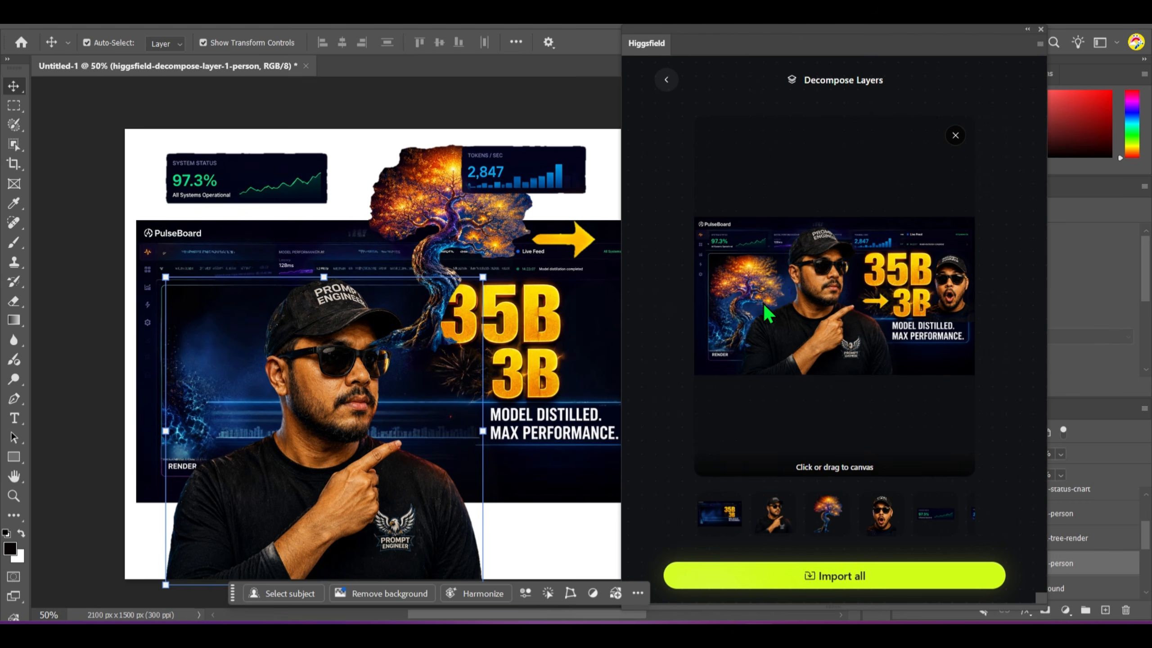
pyautogui.click(666, 80)
pyautogui.scroll(-2, 834, 226)
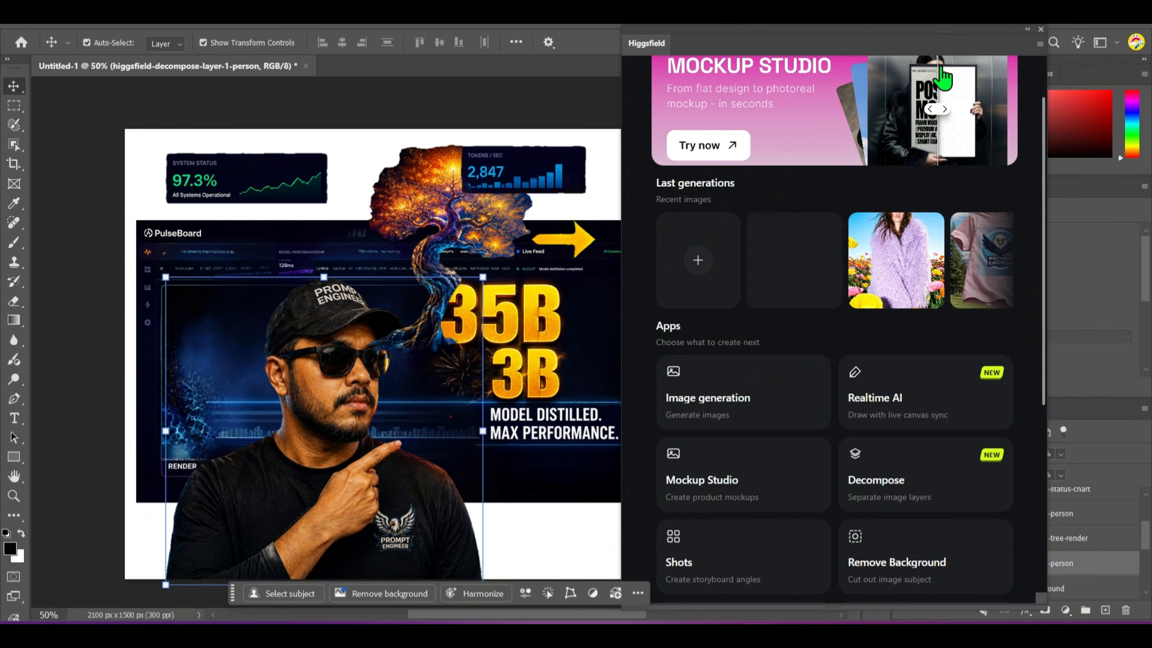
pyautogui.moveTo(890, 32); pyautogui.dragTo(878, 11)
pyautogui.scroll(-8, 855, 253)
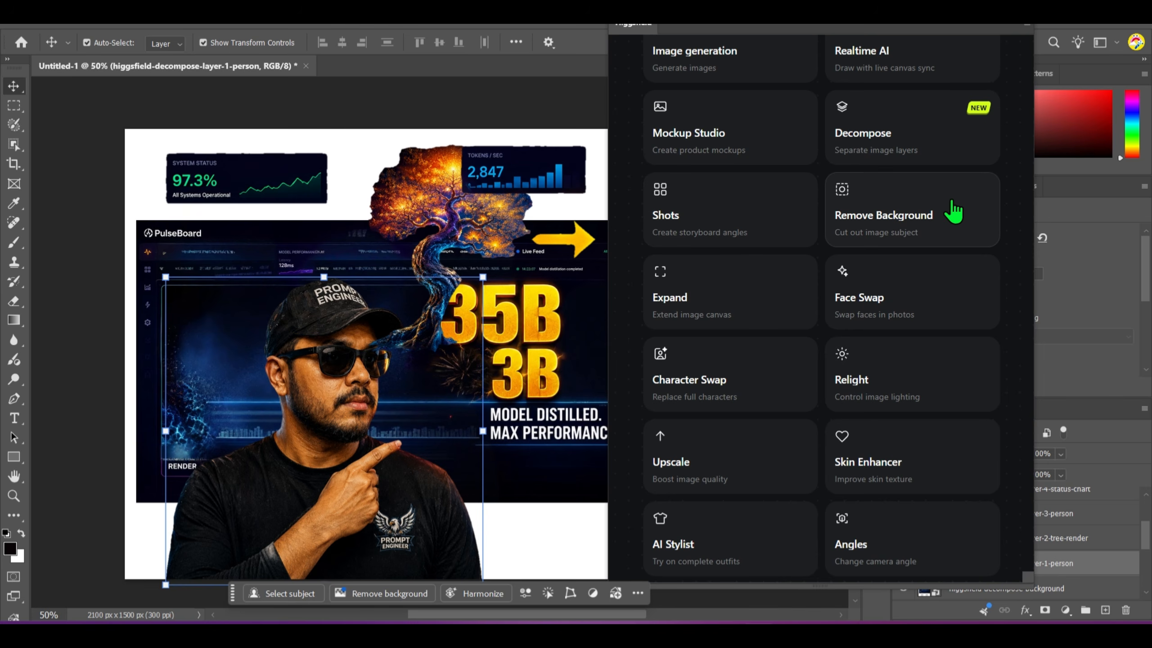
pyautogui.scroll(2, 955, 211)
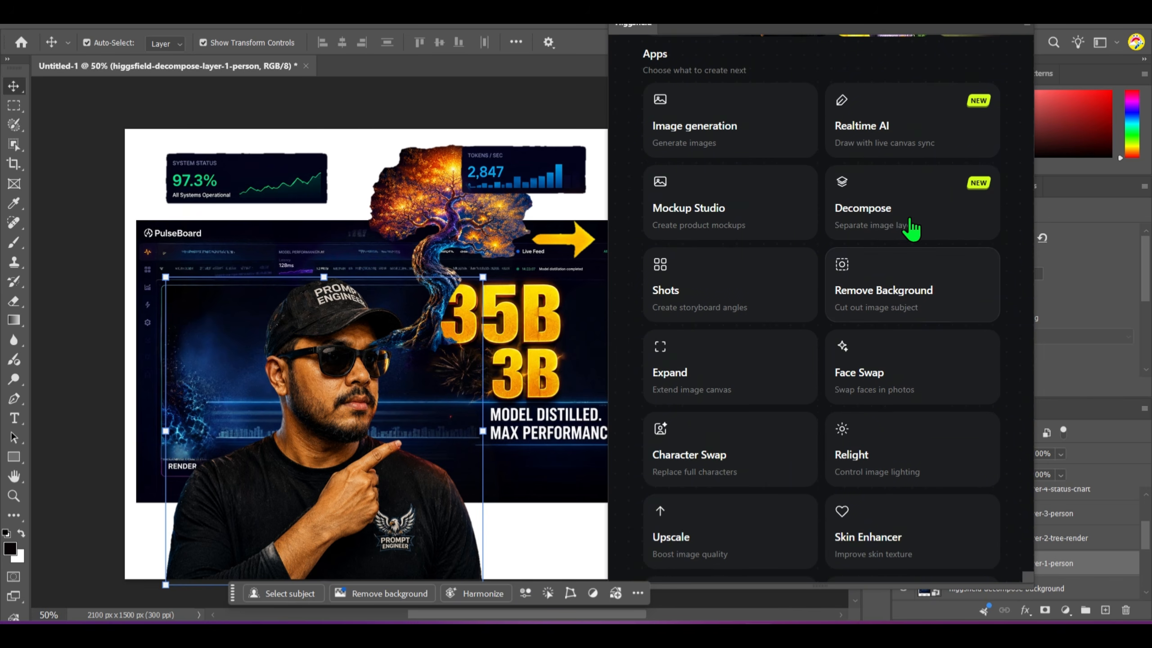
pyautogui.moveTo(201, 248); pyautogui.dragTo(160, 255)
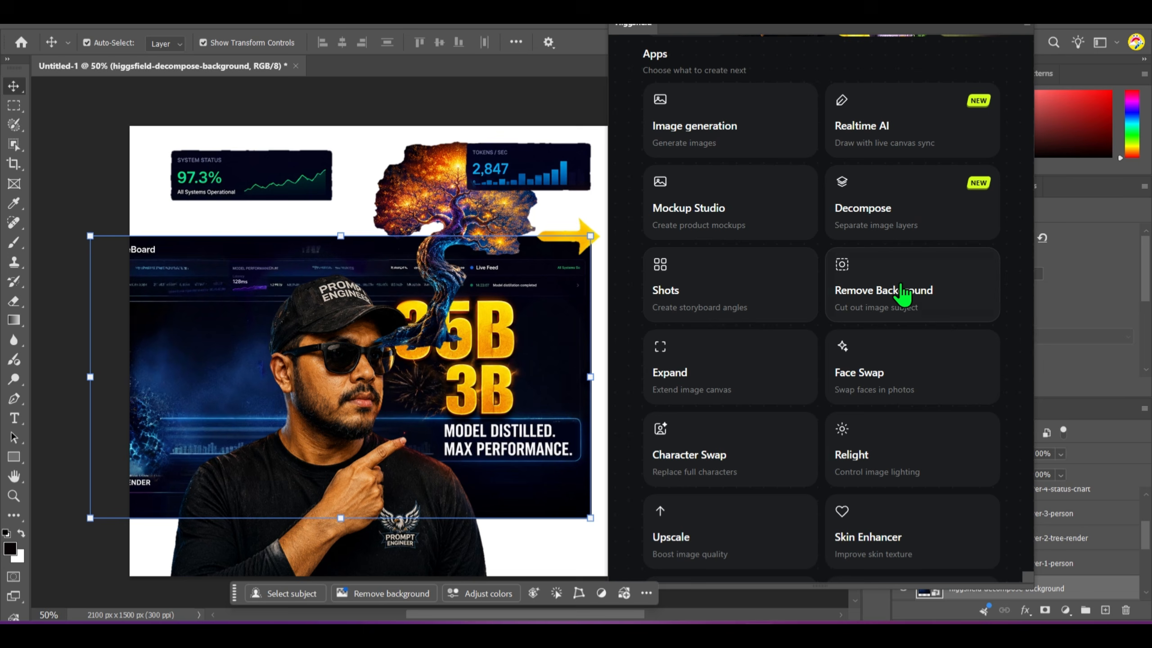
# Step: Look at the Remove Background app's upload options, and open the Face Swap app
pyautogui.click(948, 289)
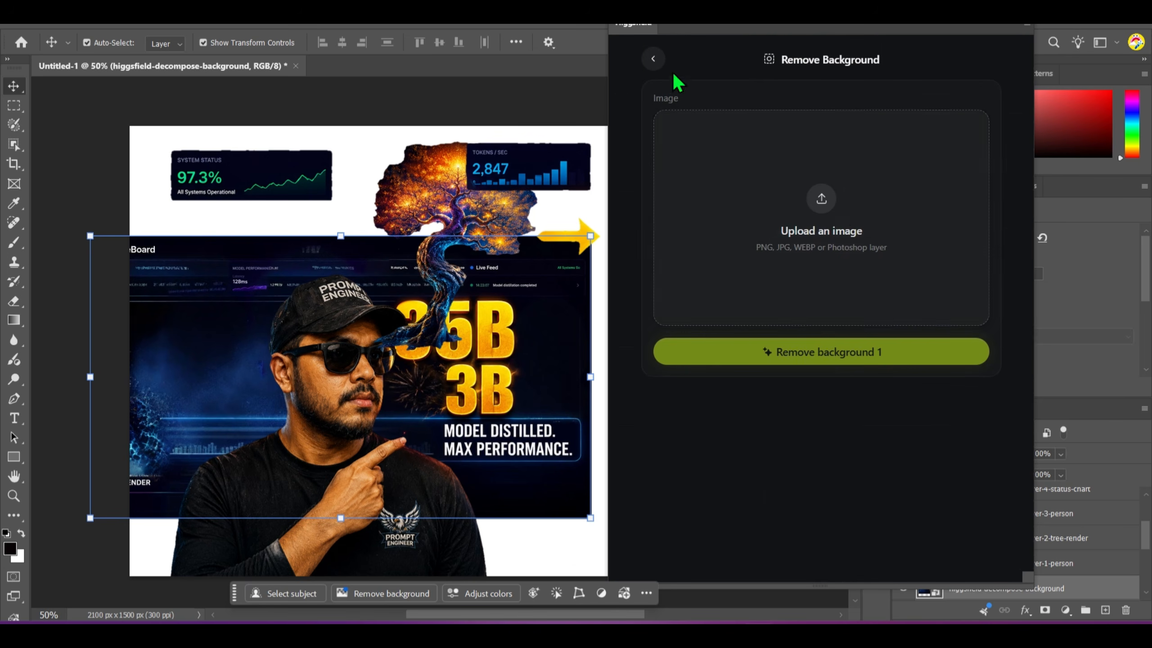
pyautogui.click(652, 58)
pyautogui.scroll(-5, 896, 268)
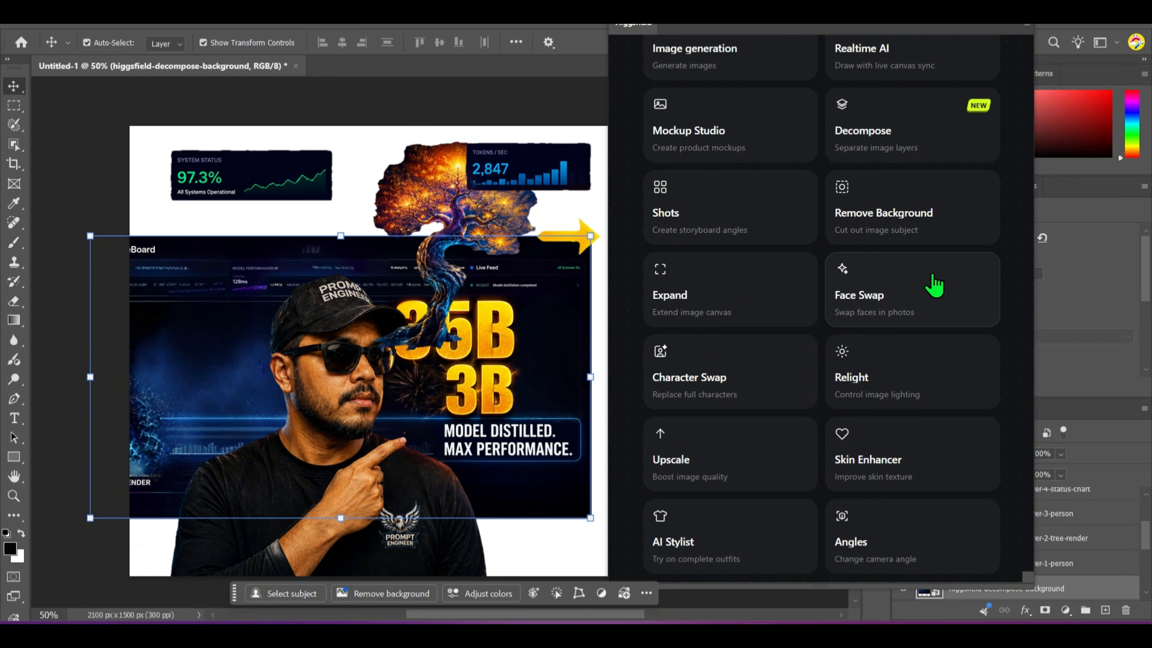
pyautogui.click(927, 302)
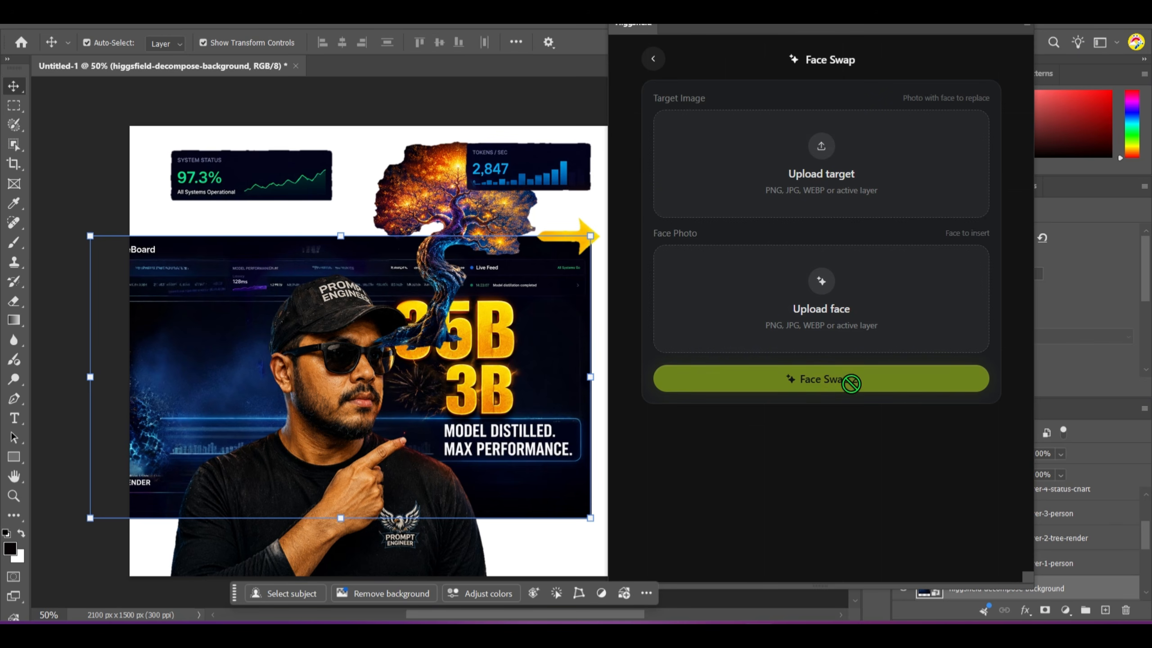
# Step: Open the Expand app, upload dog.png from the Downloads images, and expand it at a 1:1 aspect ratio
pyautogui.click(654, 59)
pyautogui.scroll(-8, 916, 283)
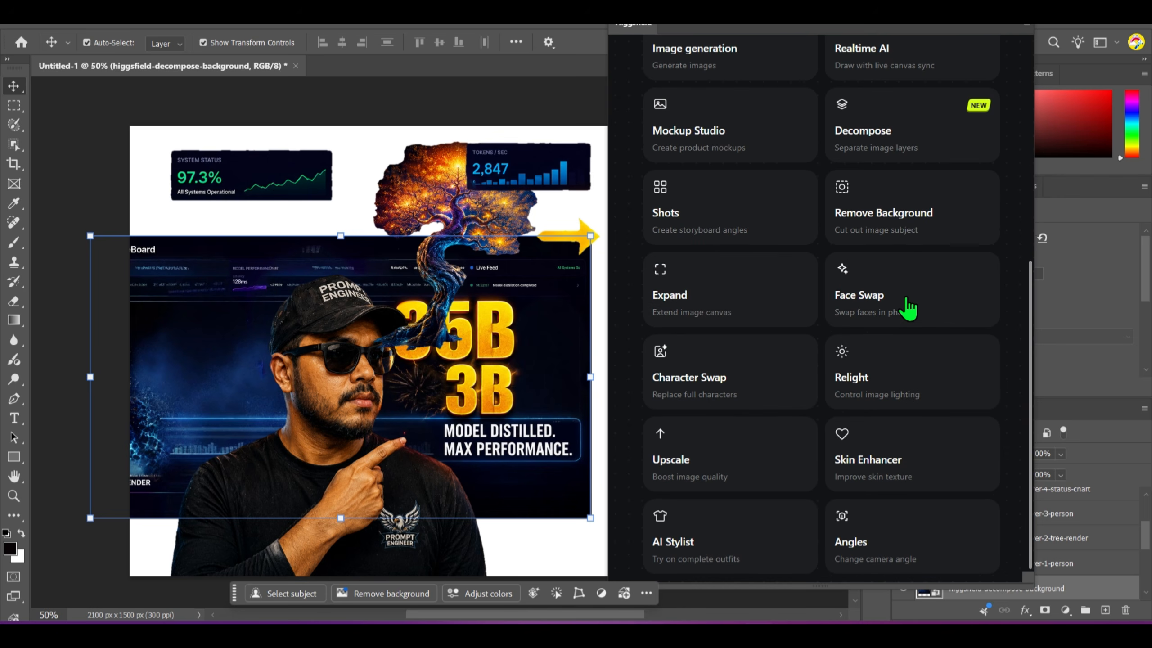
pyautogui.click(763, 298)
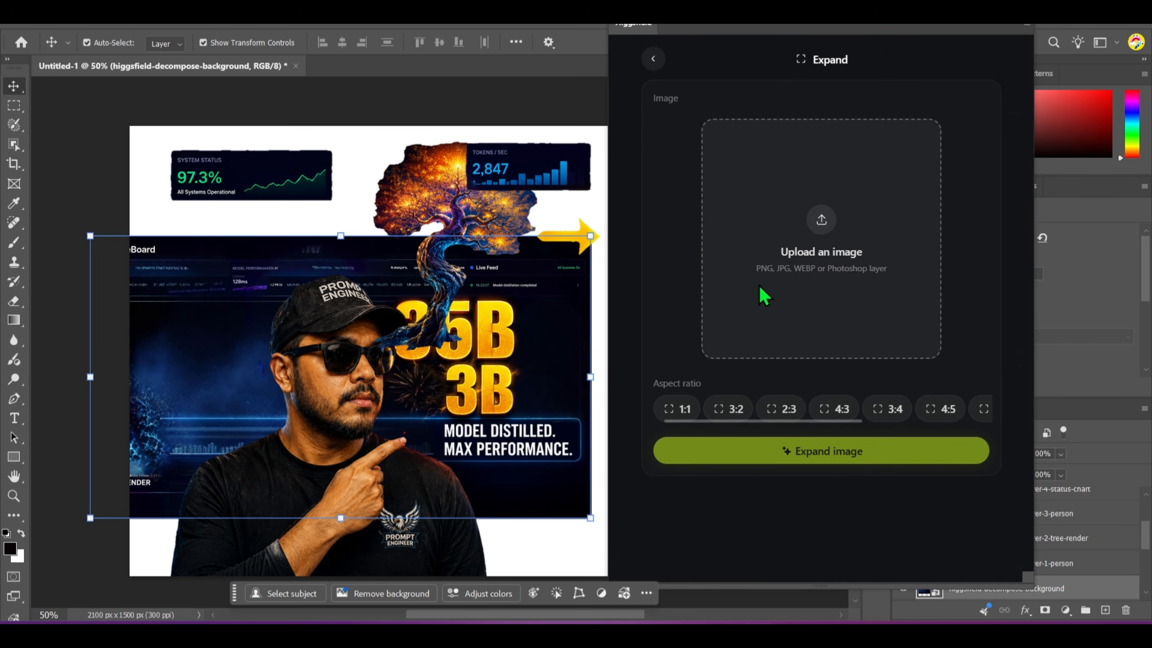
pyautogui.click(821, 220)
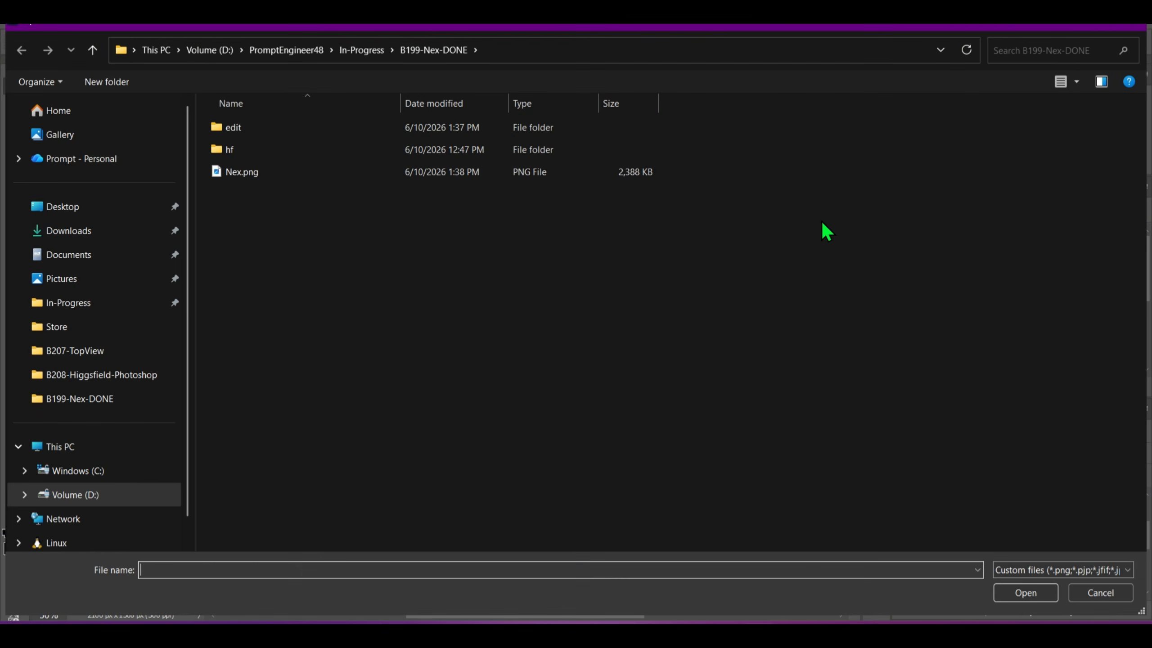
pyautogui.click(67, 230)
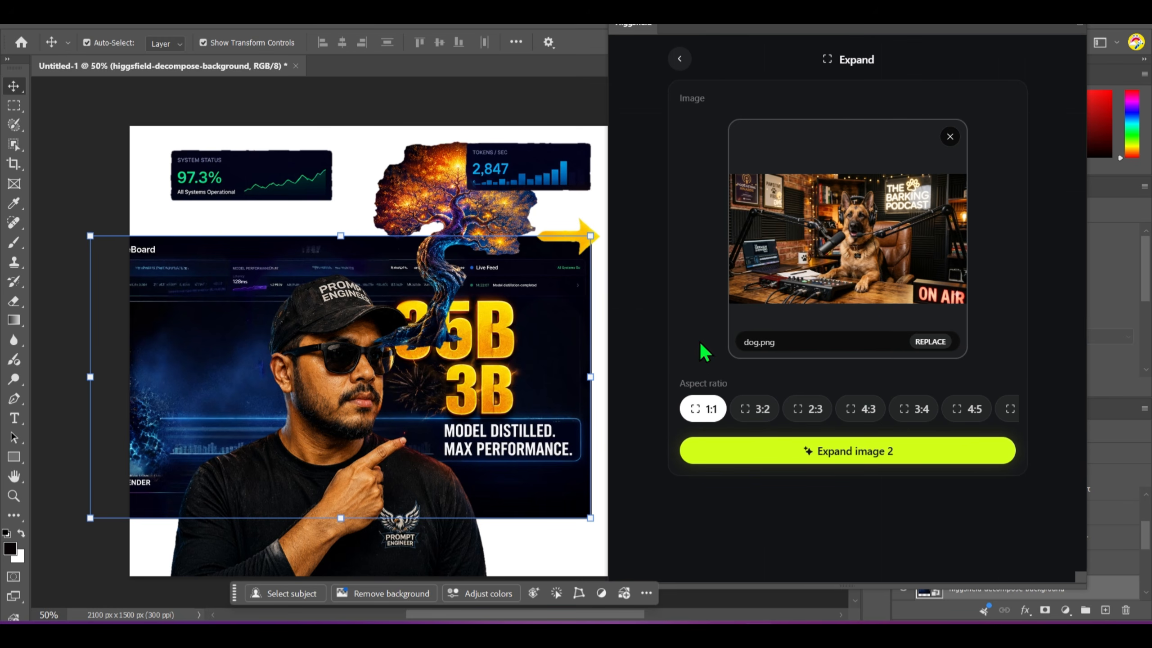
pyautogui.click(825, 450)
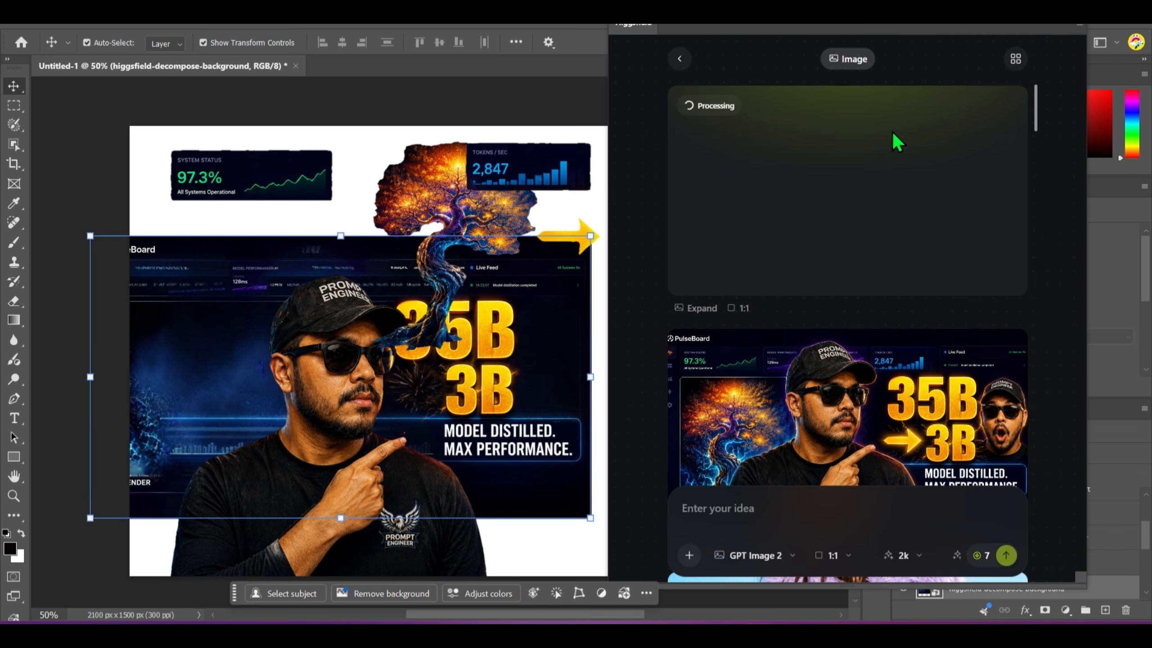
# Step: Open the Angles app, upload the neon studio portrait, and generate a view with 45° rotation and 30° tilt
pyautogui.click(680, 58)
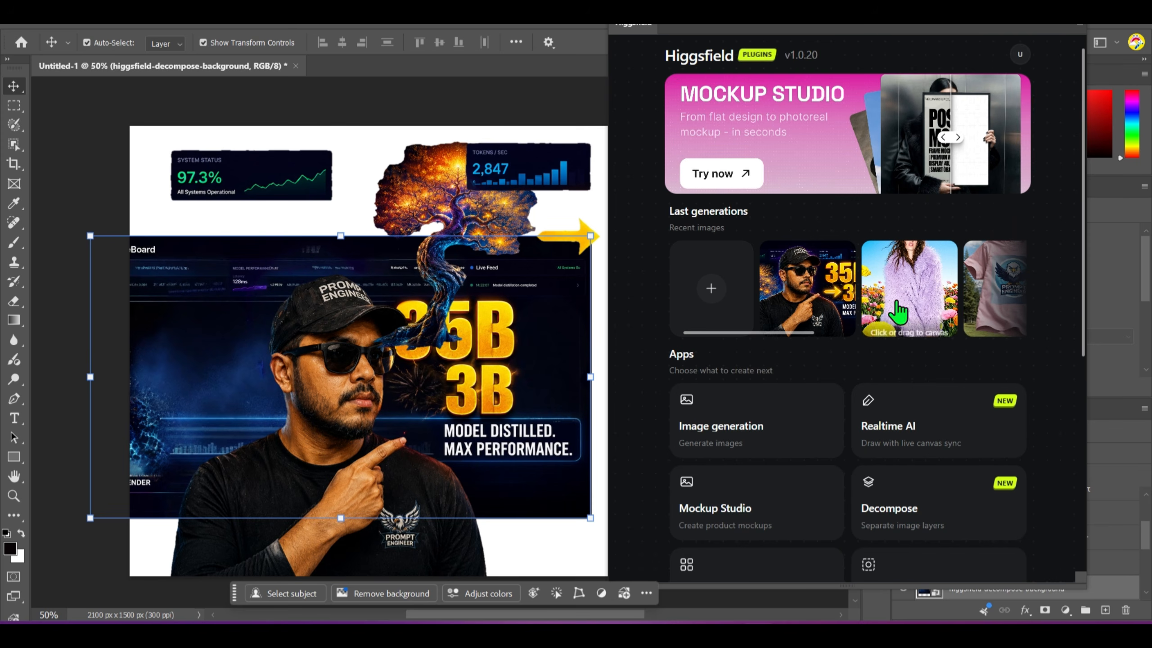
pyautogui.scroll(-6, 931, 398)
pyautogui.scroll(-2, 948, 365)
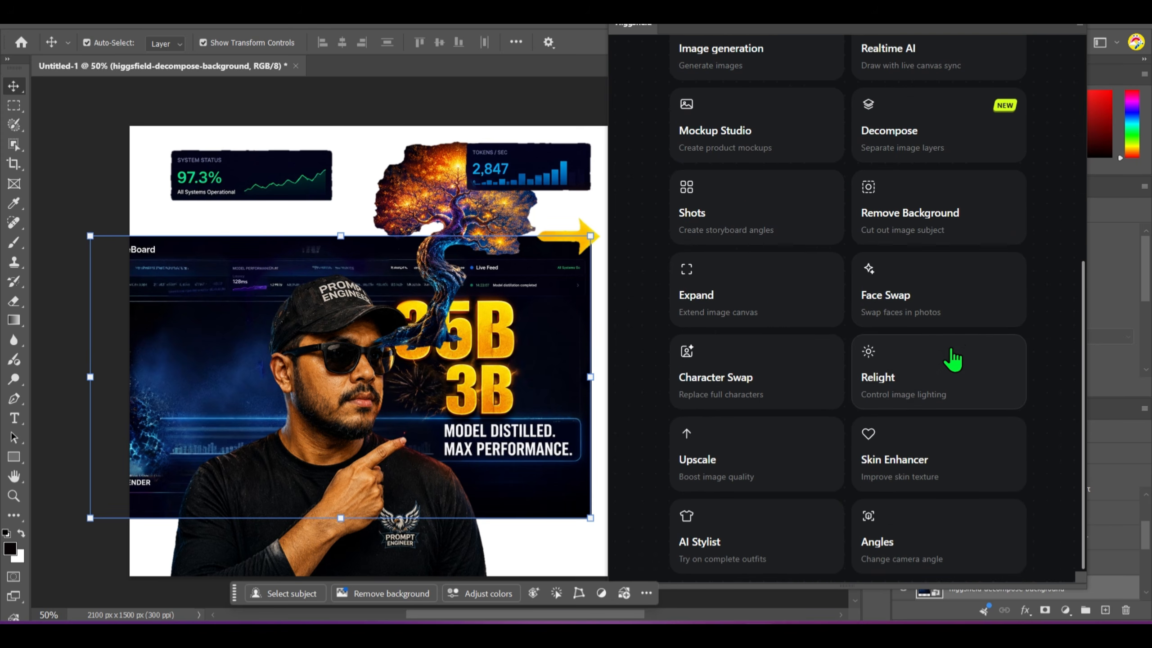
pyautogui.click(942, 534)
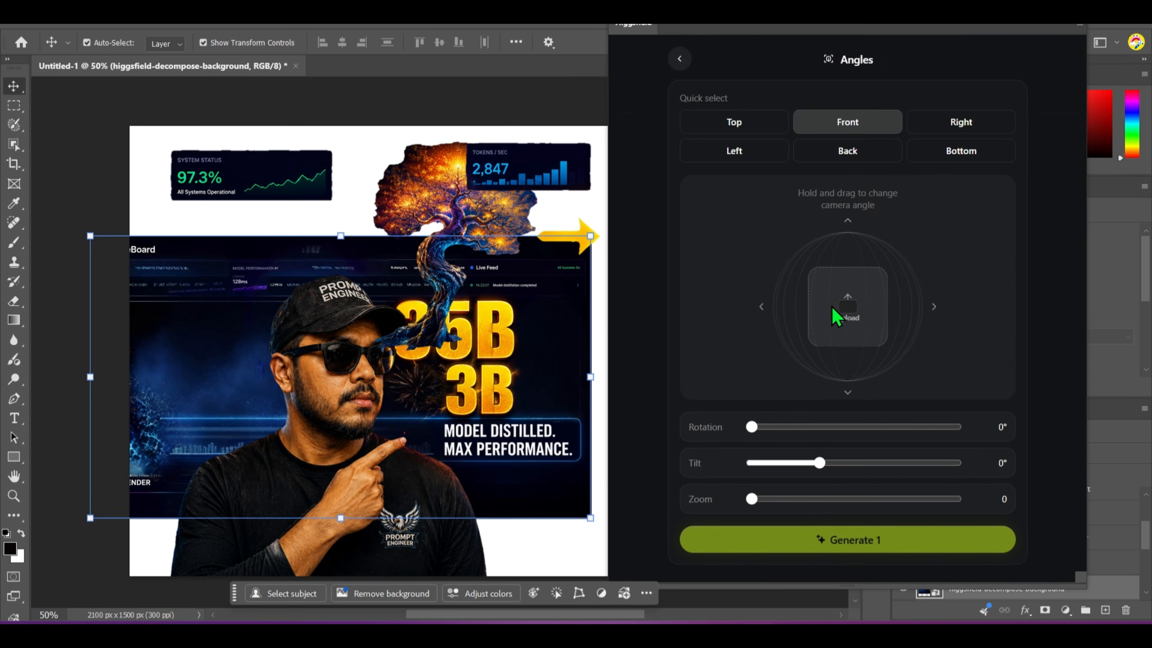
pyautogui.click(853, 312)
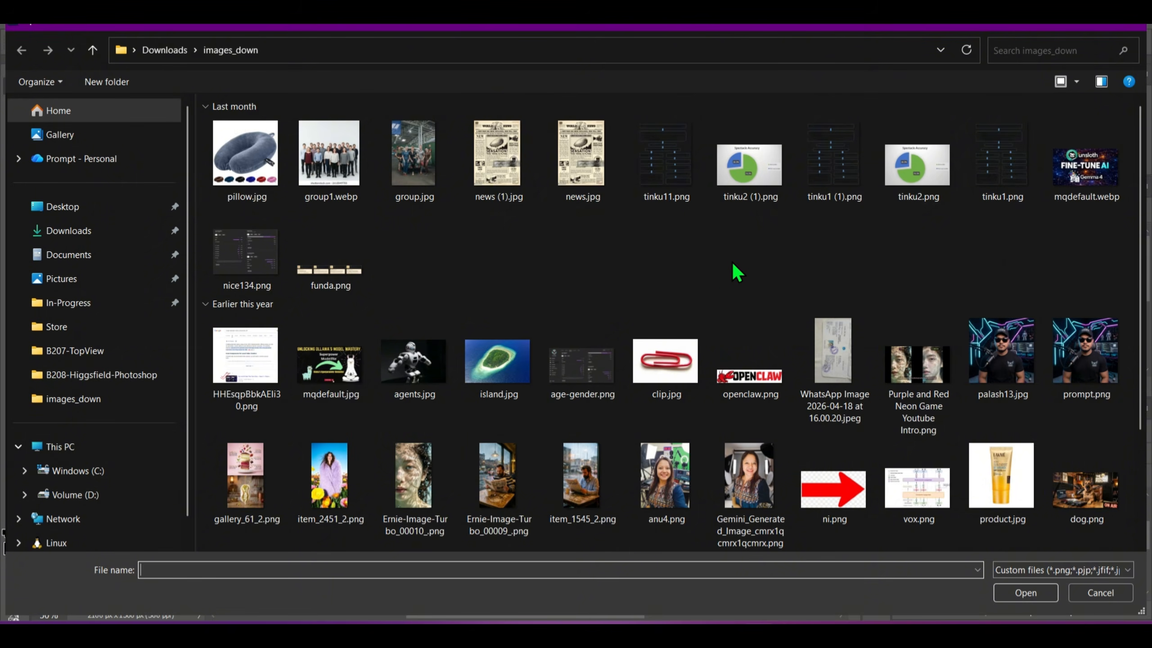
pyautogui.scroll(-2, 737, 272)
pyautogui.doubleClick(1094, 259)
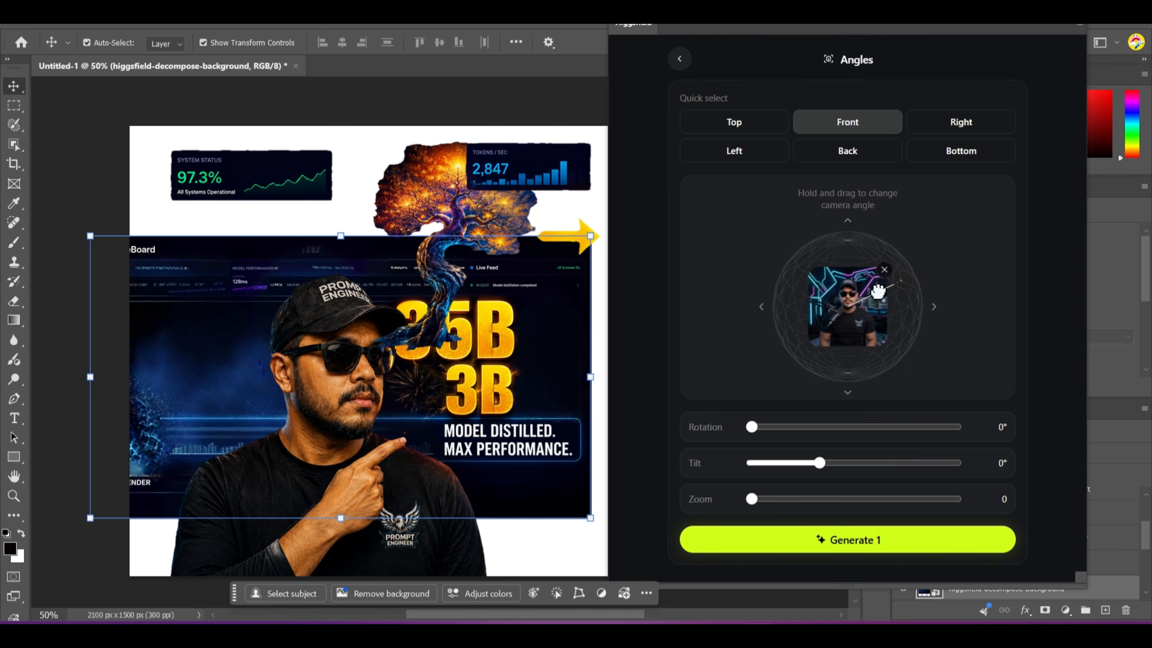
pyautogui.moveTo(874, 299); pyautogui.dragTo(900, 318)
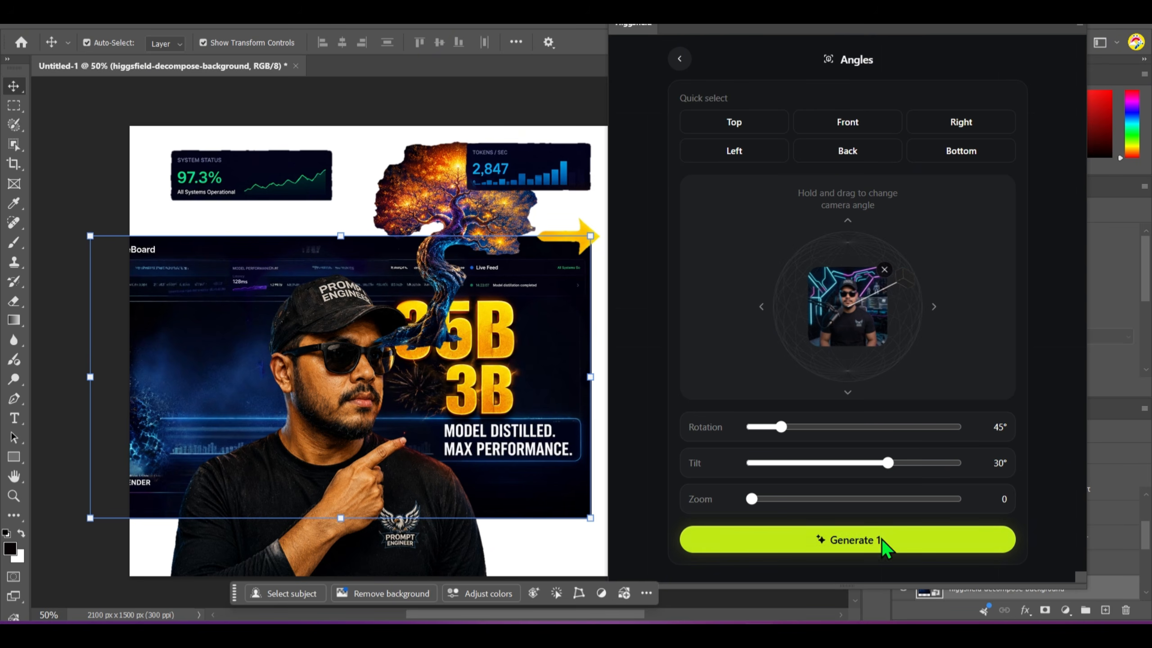
pyautogui.click(869, 540)
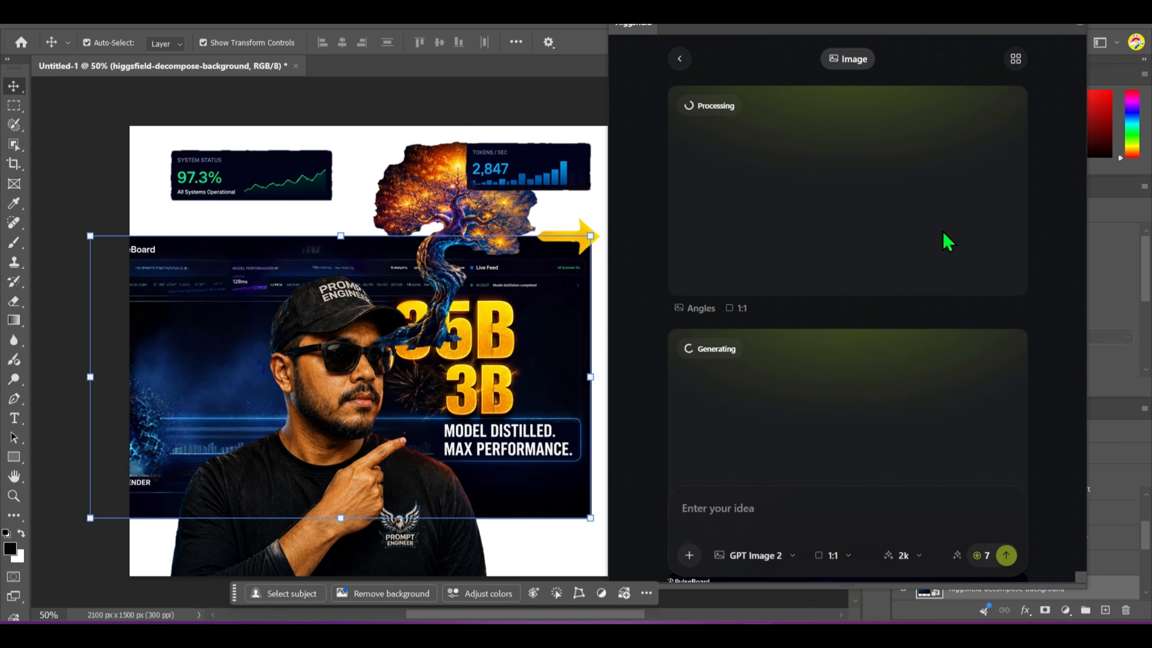
# Step: Place the expanded dog podcast image on the canvas and move it to X 40 px, Y -24 px
pyautogui.scroll(-5, 907, 286)
pyautogui.scroll(5, 907, 285)
pyautogui.scroll(-3, 857, 290)
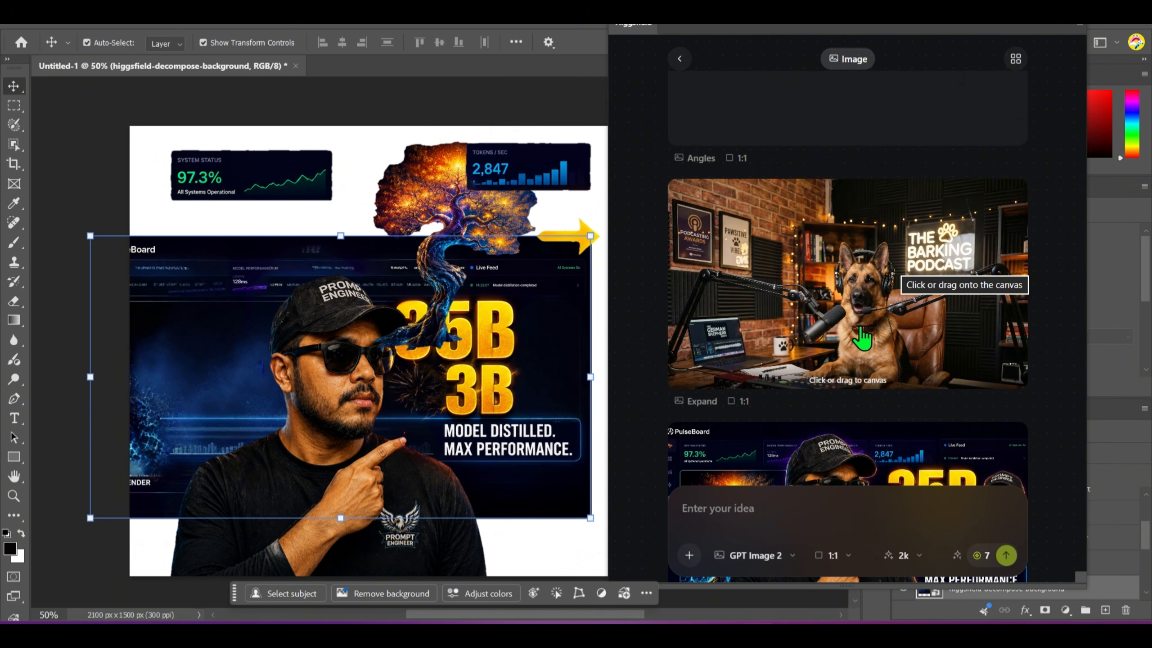
pyautogui.click(866, 311)
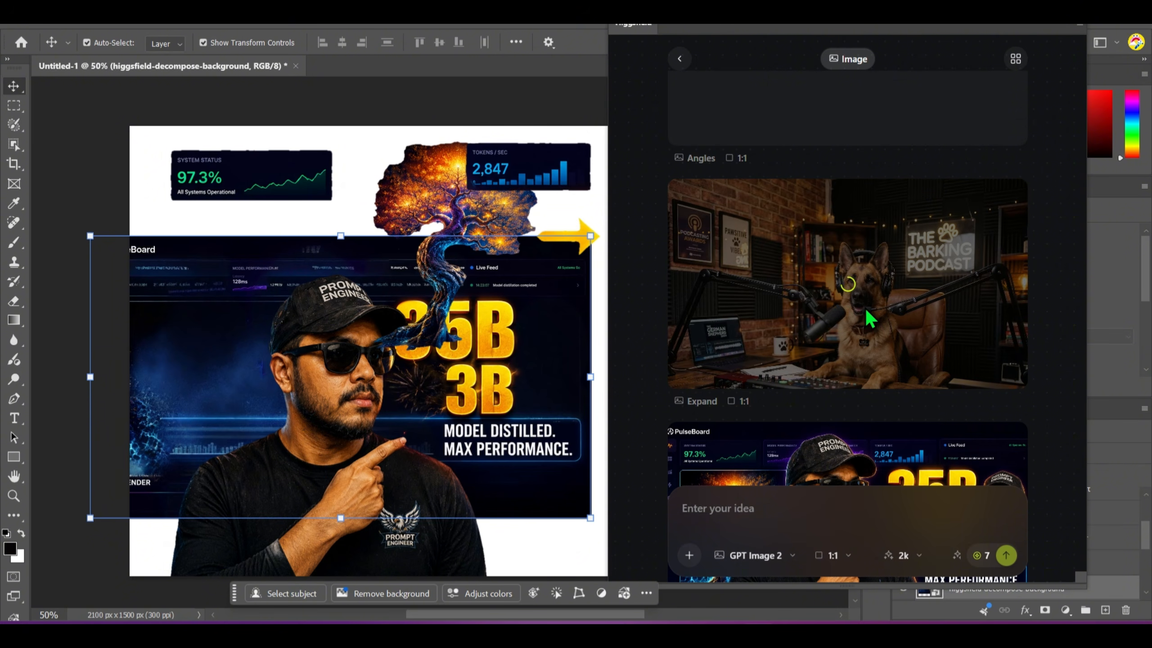
pyautogui.moveTo(516, 479); pyautogui.dragTo(444, 477)
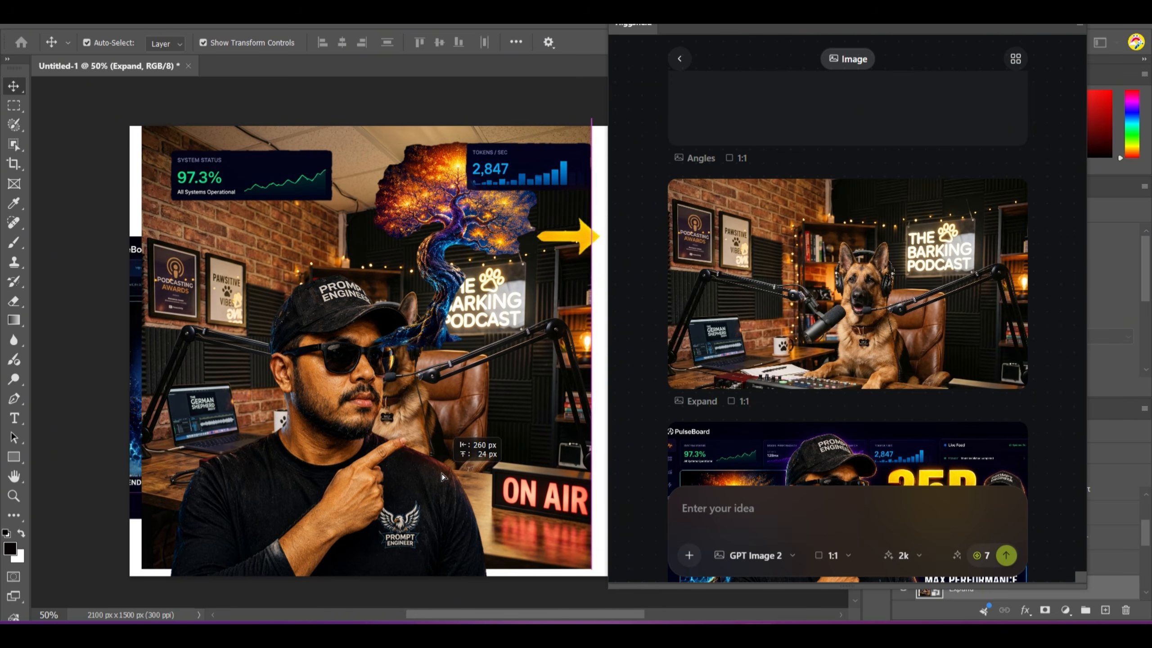
# Step: Hide the tree, pointing person, Expand and PulseBoard background layers to clear the canvas
pyautogui.click(906, 550)
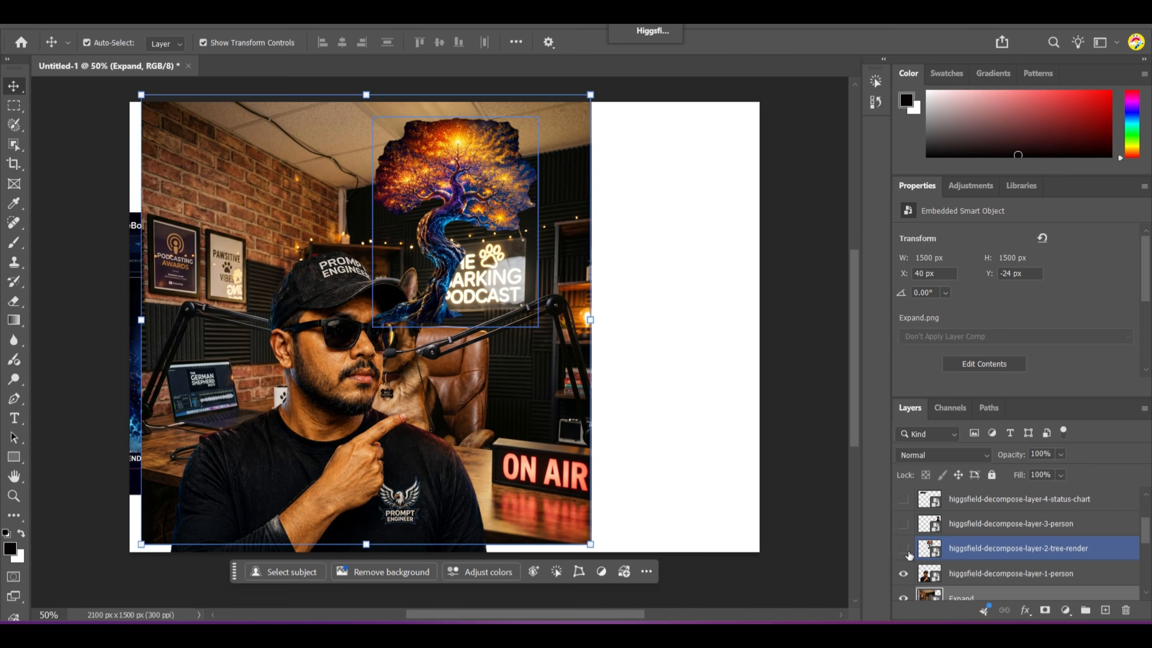
pyautogui.click(906, 576)
pyautogui.click(903, 574)
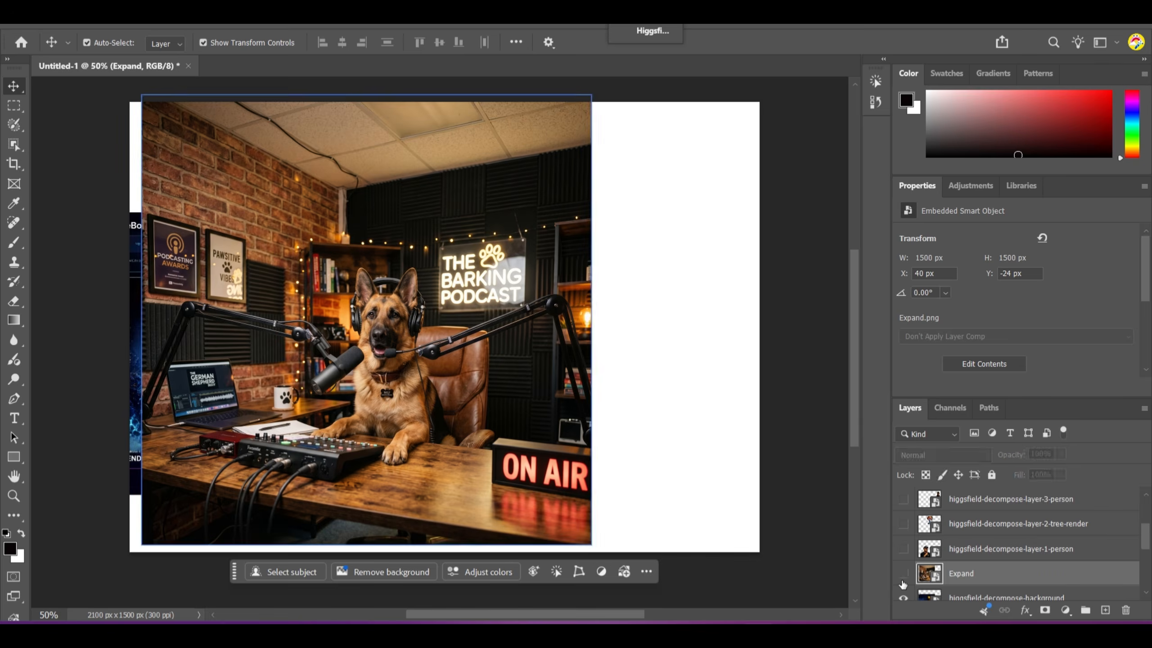
pyautogui.click(903, 597)
pyautogui.scroll(-2, 993, 517)
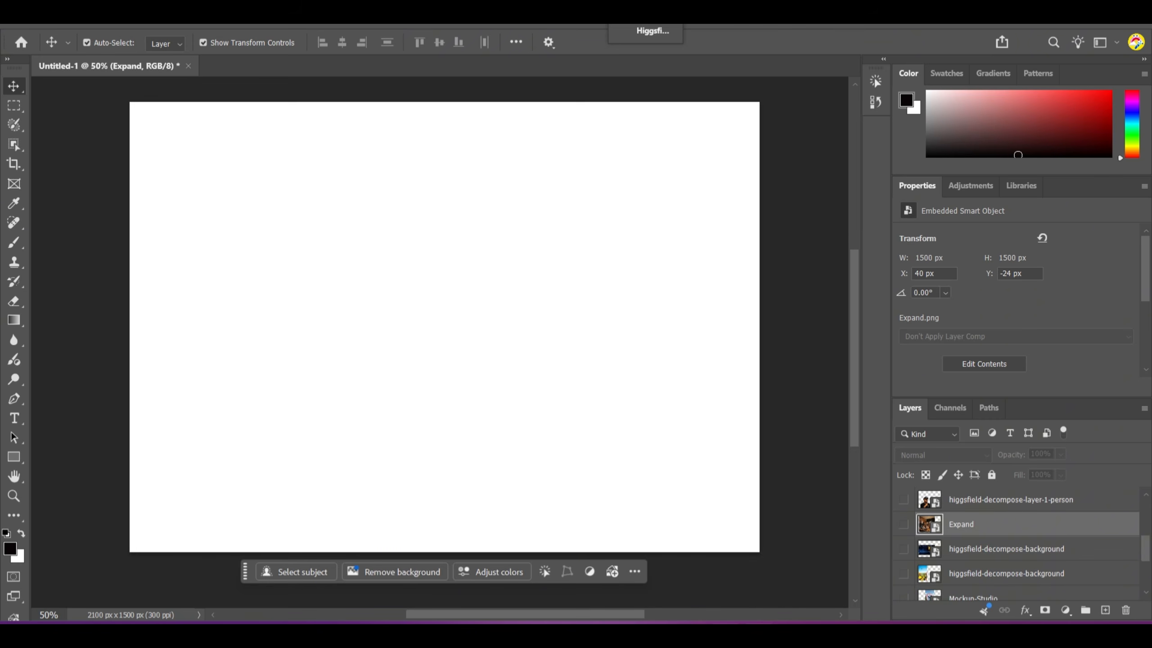
# Step: Place the generated Angles portrait on the canvas and shift it to the canvas's left edge
pyautogui.click(653, 31)
pyautogui.scroll(3, 940, 320)
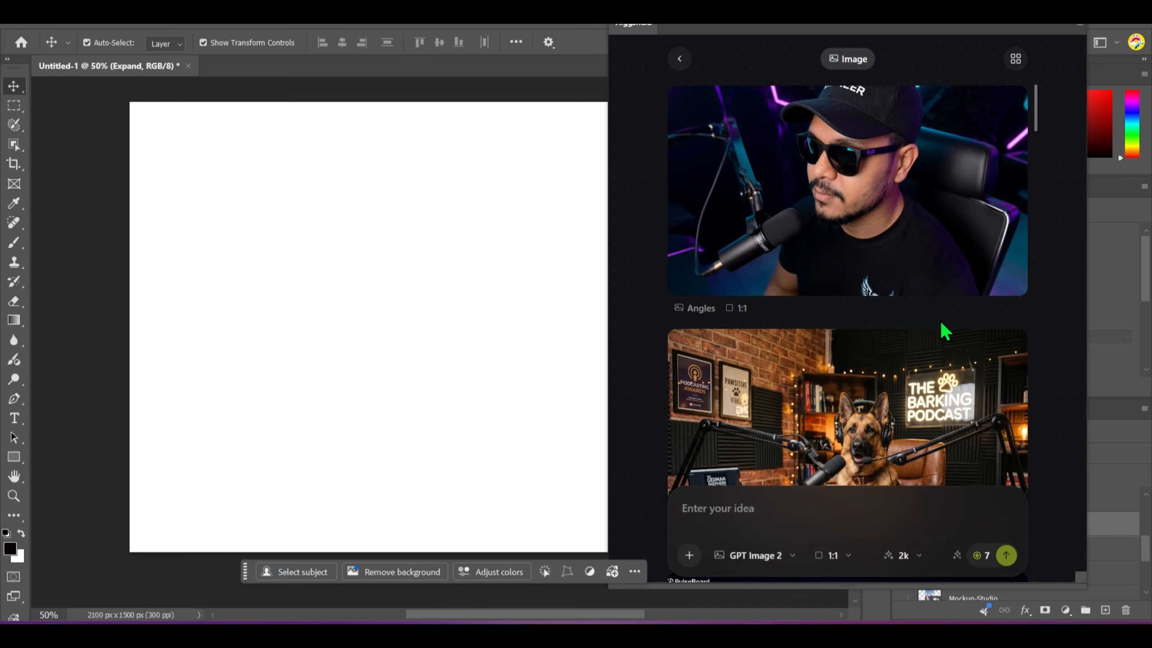
pyautogui.click(923, 186)
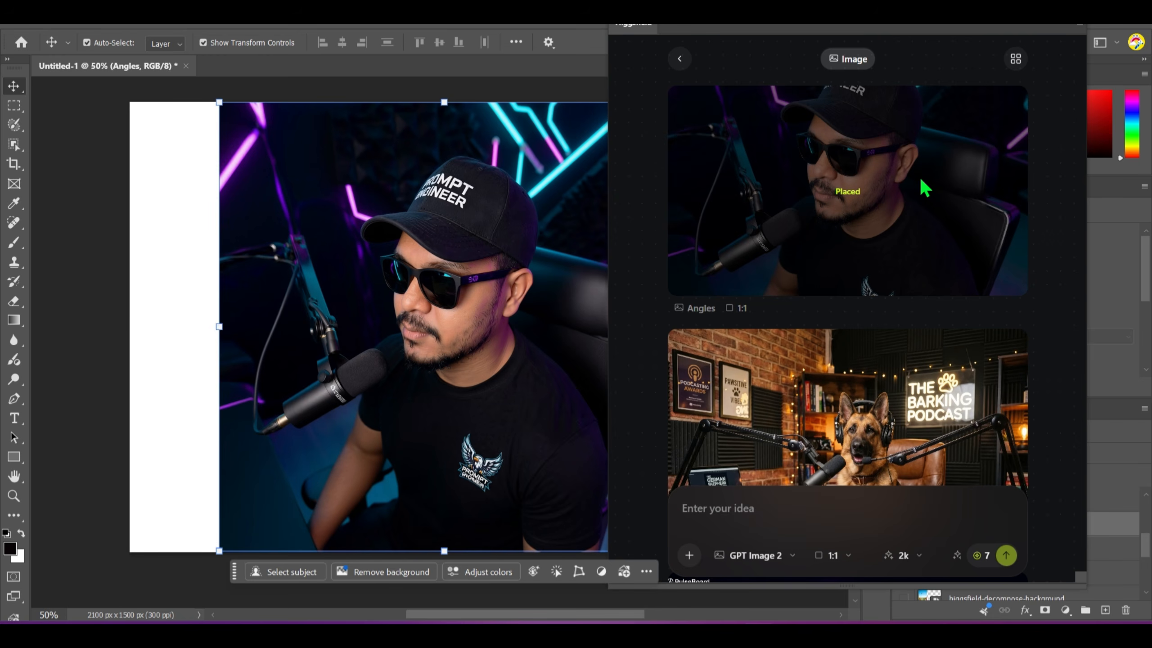
pyautogui.moveTo(459, 387); pyautogui.dragTo(370, 387)
# Step: Reopen the Angles app, upload the neon studio portrait, and generate a view with 180° rotation and 30° tilt
pyautogui.click(680, 58)
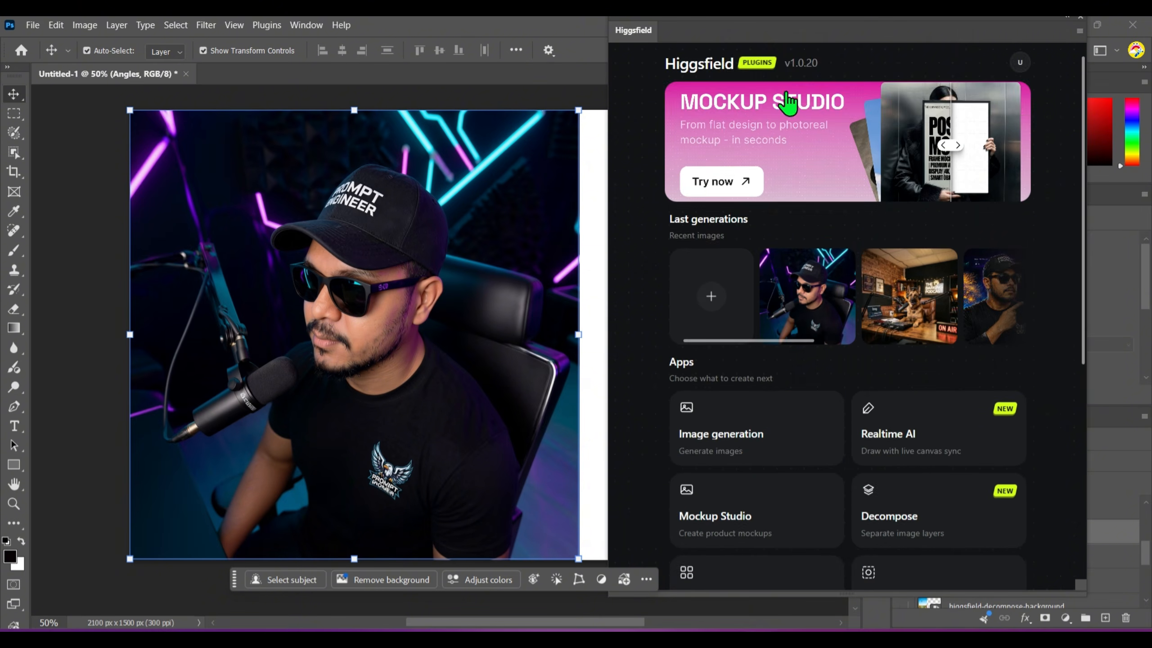
pyautogui.scroll(-5, 971, 385)
pyautogui.click(946, 544)
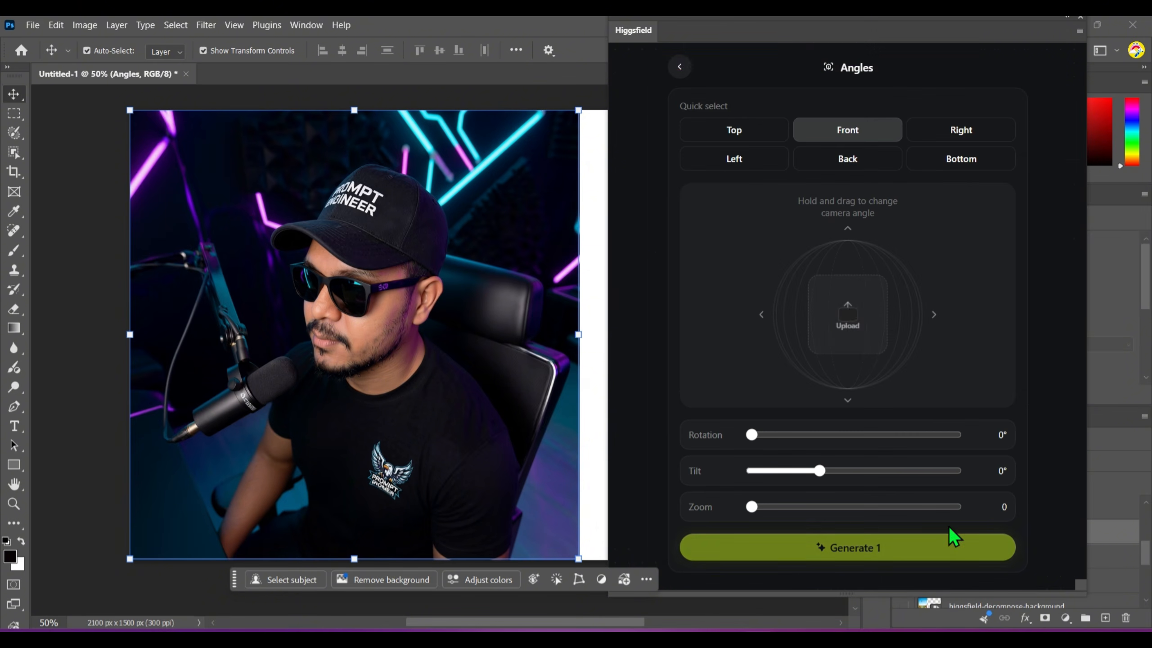
pyautogui.click(849, 313)
pyautogui.doubleClick(1097, 408)
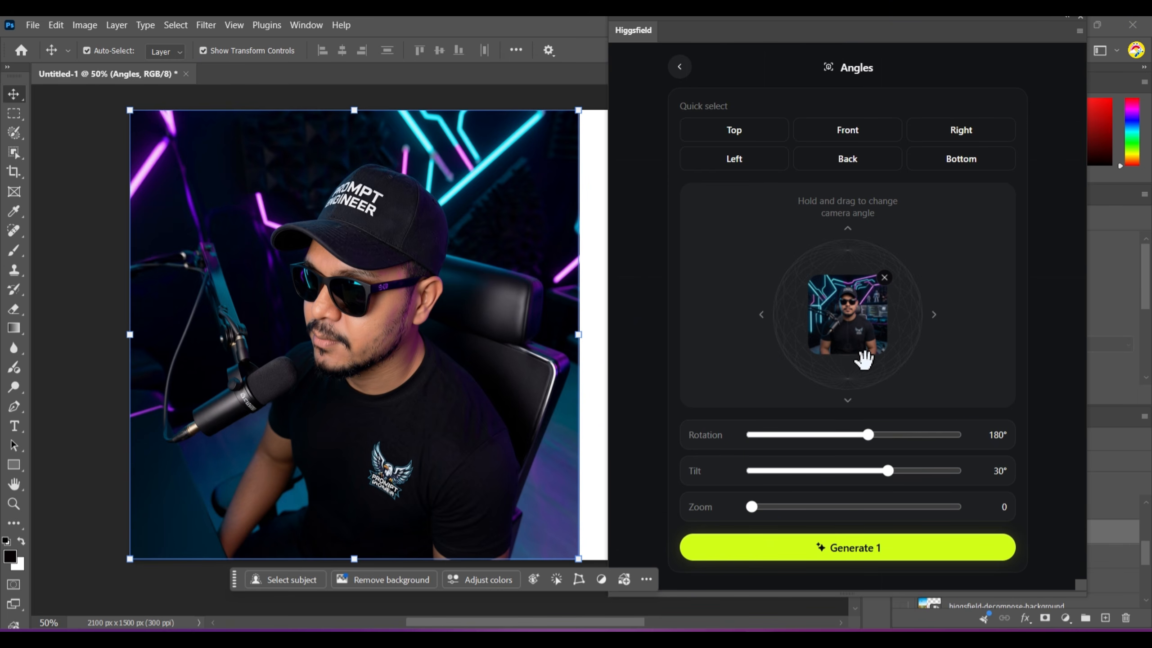
pyautogui.click(864, 547)
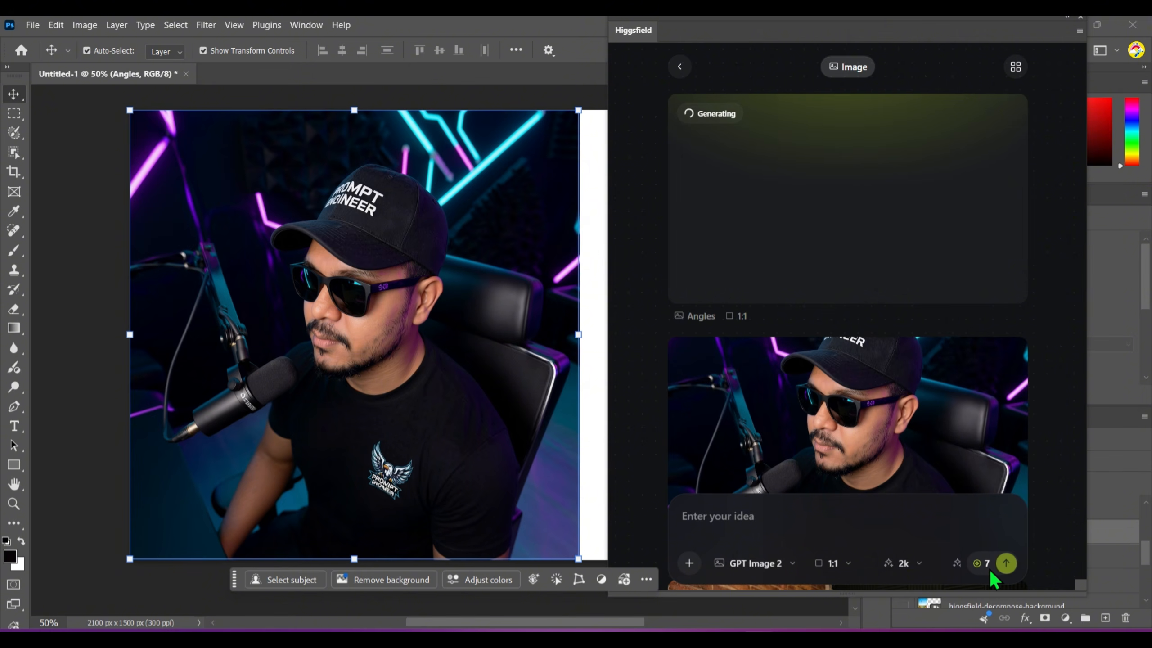
# Step: Open the AI Stylist app and upload the neon studio portrait as the person image
pyautogui.click(681, 67)
pyautogui.scroll(-10, 941, 301)
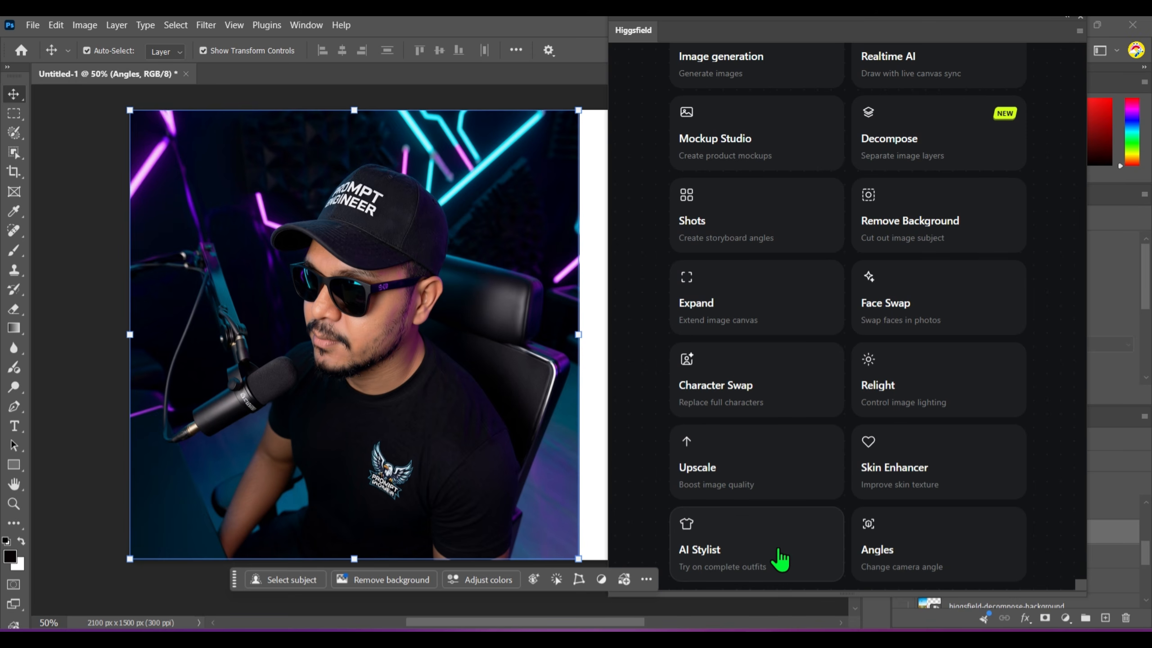
pyautogui.click(770, 554)
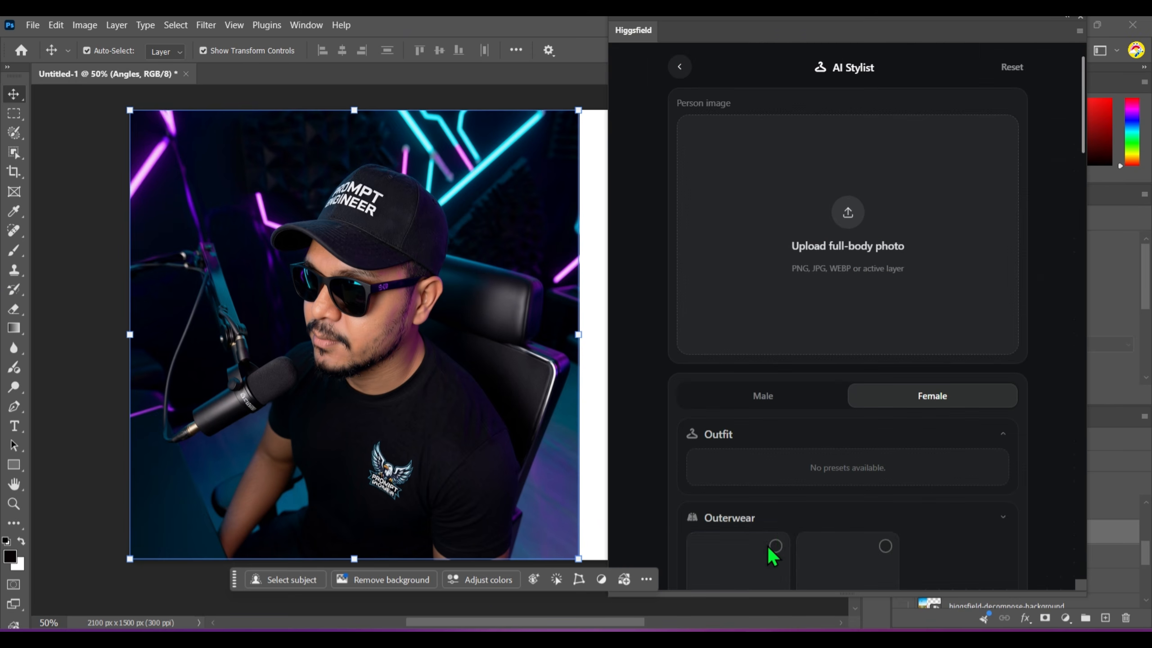
pyautogui.scroll(-3, 907, 408)
pyautogui.scroll(3, 861, 226)
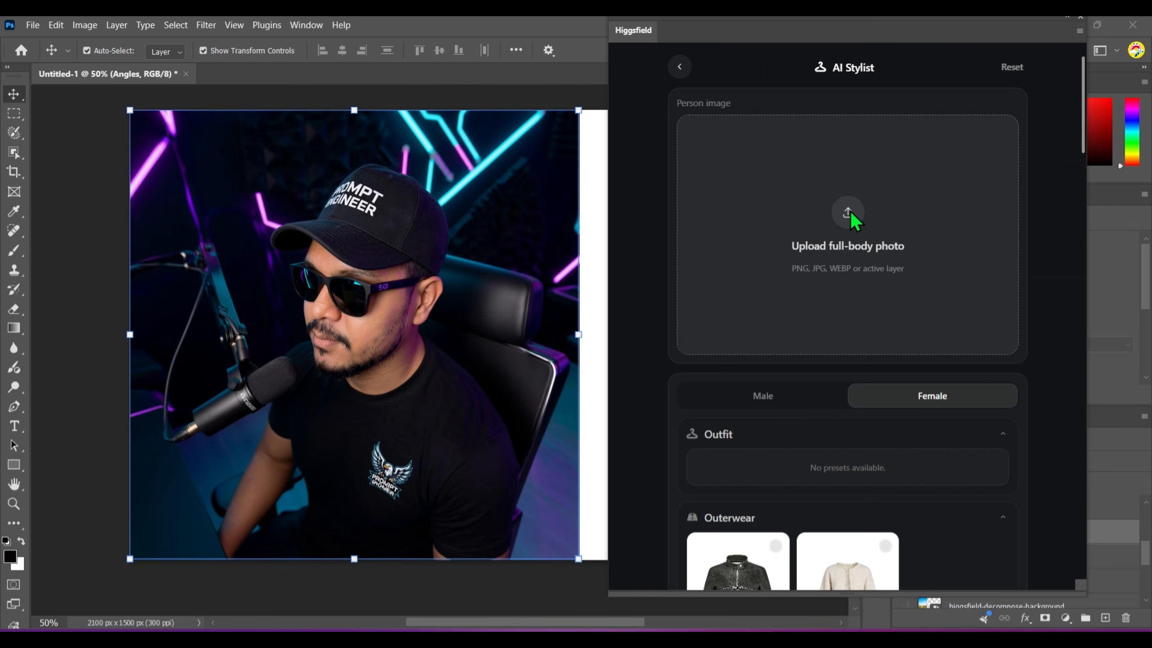
pyautogui.click(850, 212)
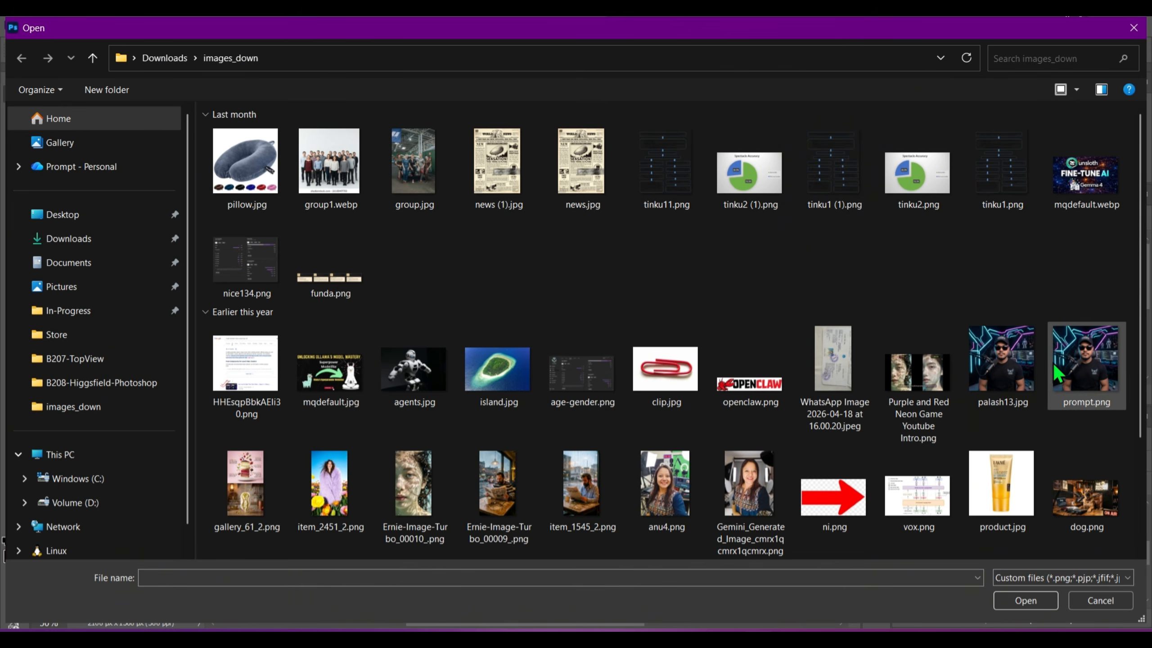
pyautogui.doubleClick(1002, 370)
# Step: Switch the stylist presets to Male and select the Yellow Retro Windbreaker as outerwear
pyautogui.scroll(-5, 953, 363)
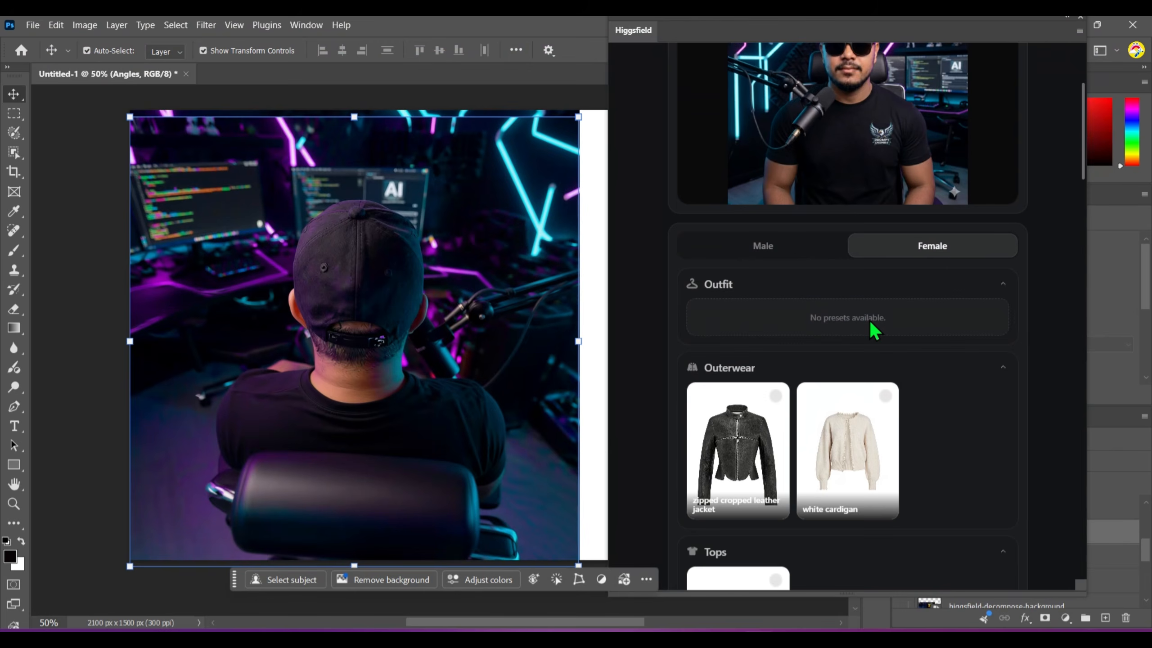
pyautogui.click(767, 177)
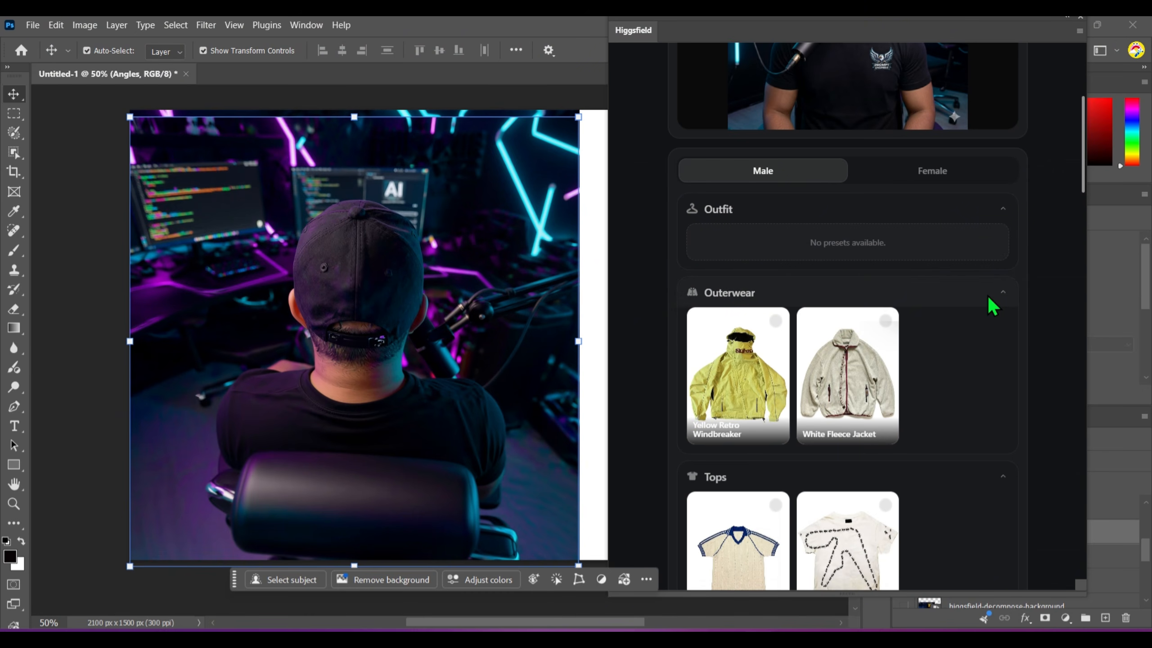
pyautogui.scroll(-10, 1007, 299)
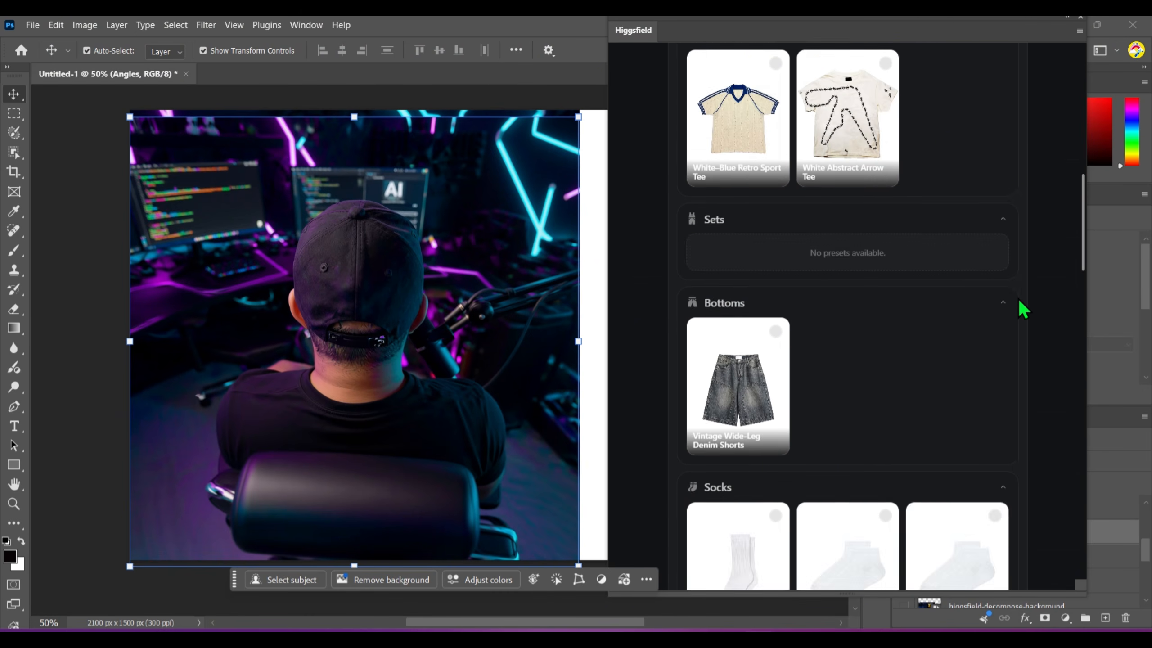
pyautogui.scroll(8, 1018, 299)
pyautogui.click(731, 313)
# Step: Look through the remaining AI Stylist clothing, background and pose presets
pyautogui.scroll(-10, 989, 366)
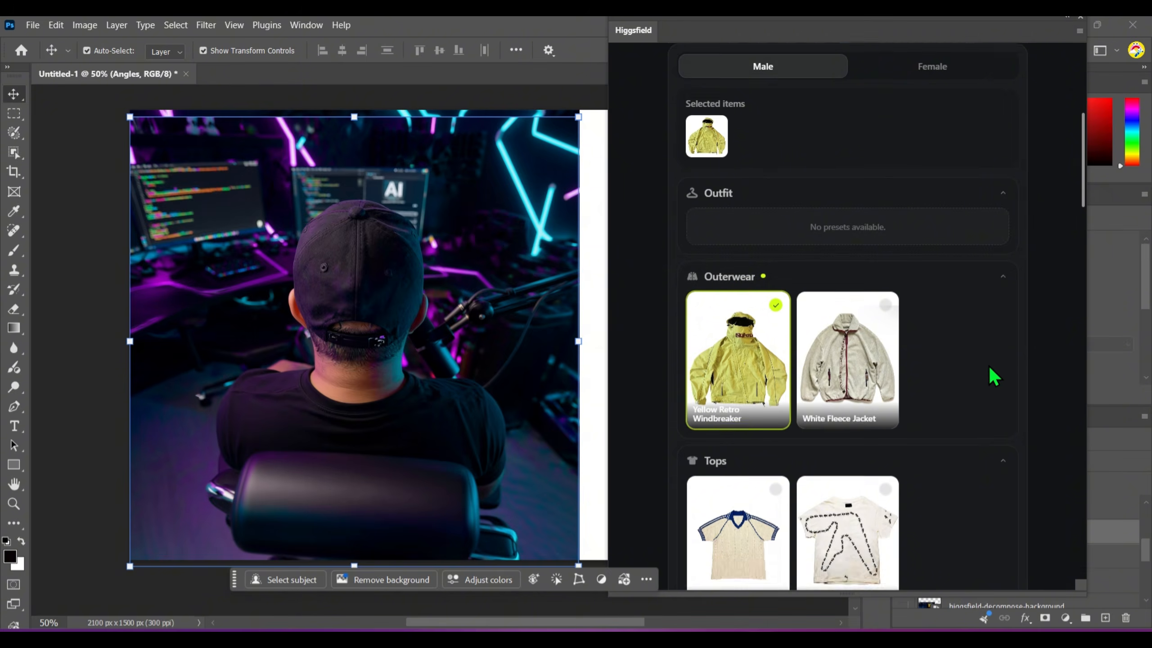
pyautogui.scroll(-3, 1019, 341)
pyautogui.scroll(-5, 841, 420)
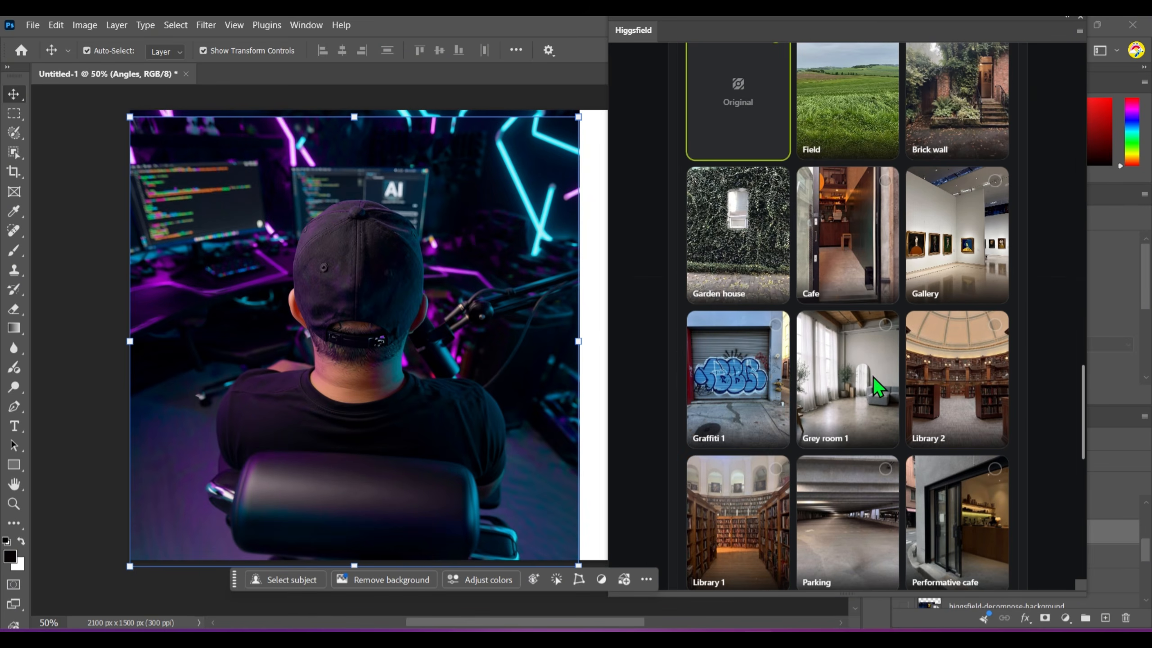
pyautogui.scroll(-9, 985, 337)
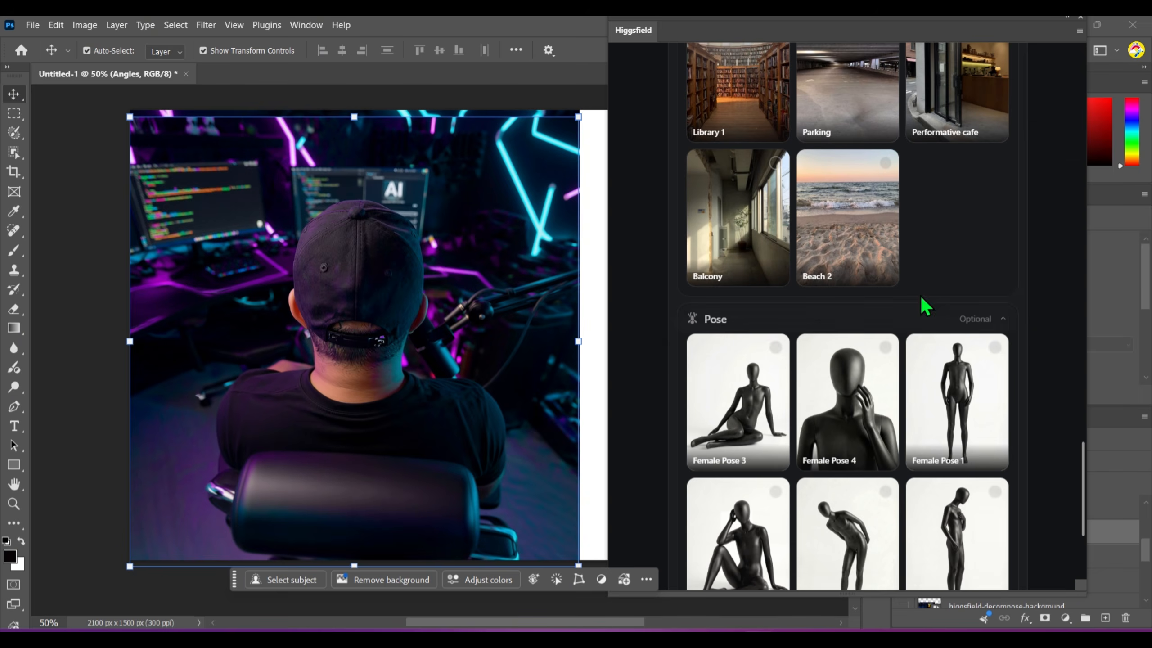
pyautogui.scroll(2, 847, 223)
pyautogui.scroll(-20, 919, 254)
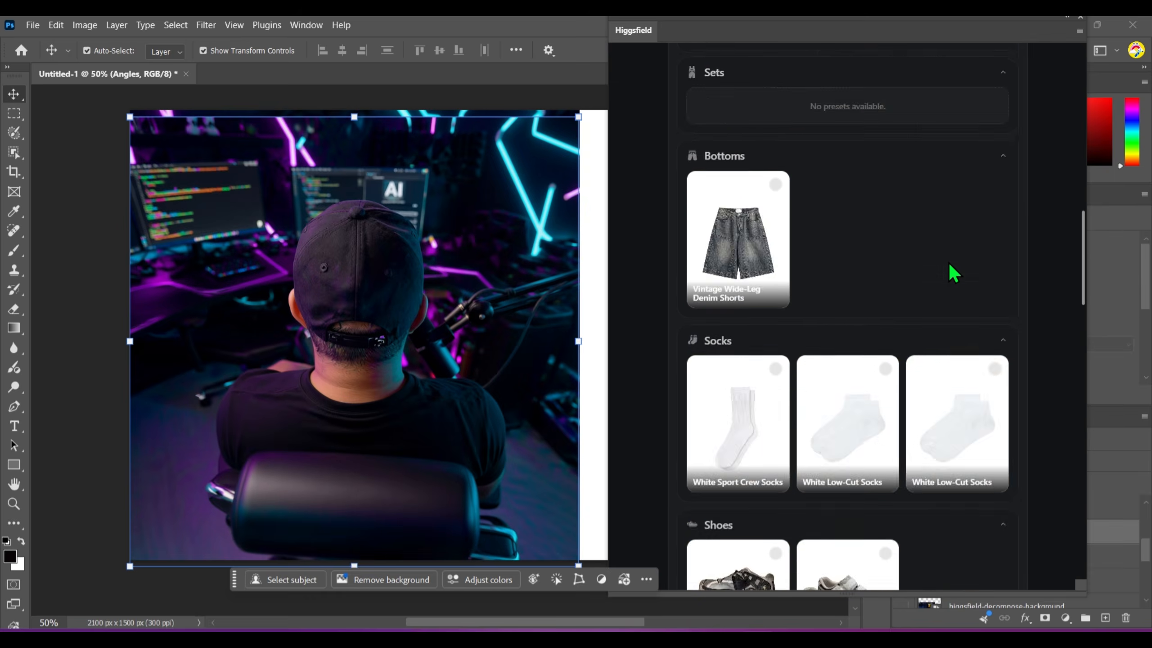
# Step: Submit the AI Stylist outfit for generation and return to the plugin's home page
pyautogui.scroll(15, 947, 332)
pyautogui.click(847, 566)
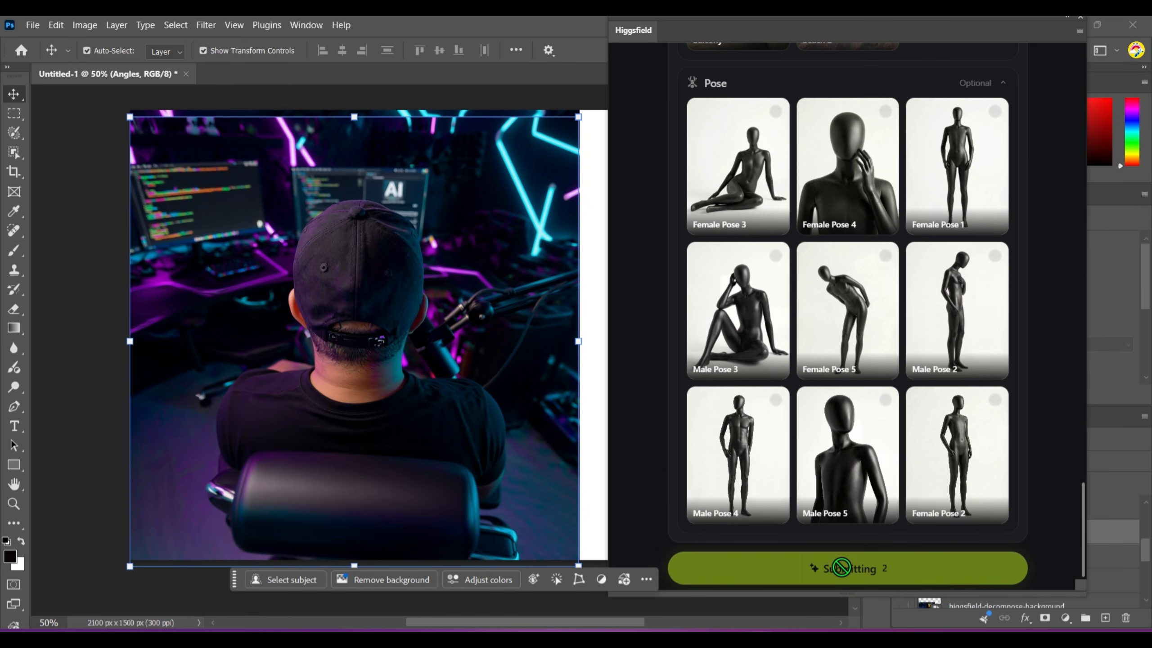
pyautogui.click(677, 73)
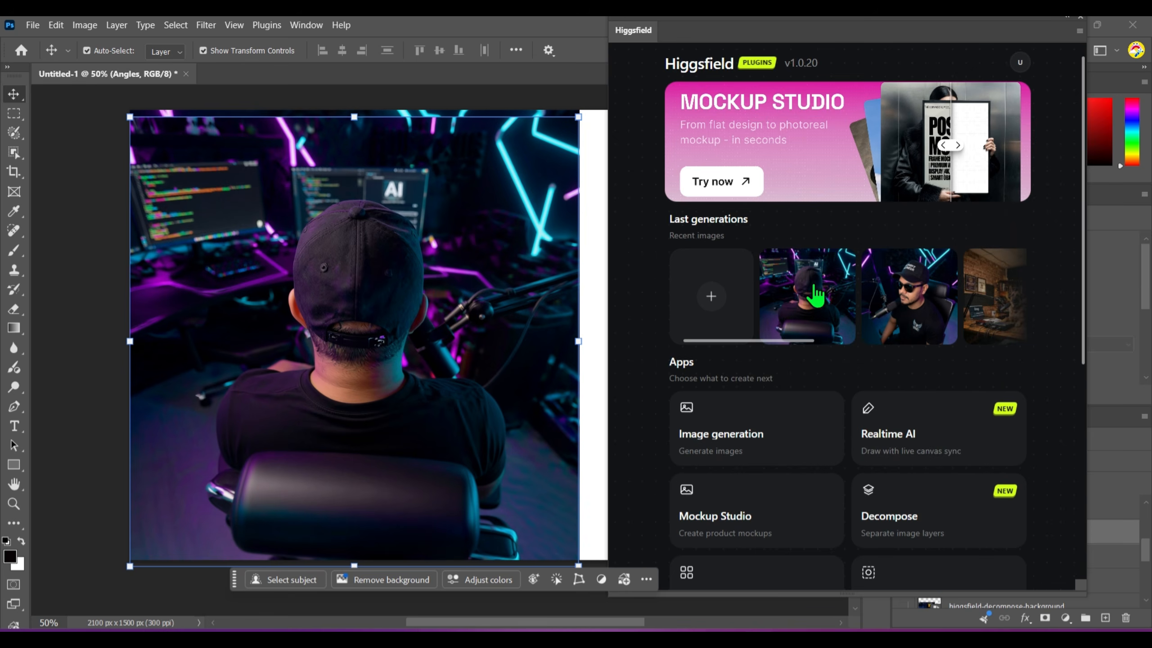
# Step: Open the Upscale app and look over its image upload, model and scale factor options
pyautogui.scroll(-7, 855, 283)
pyautogui.scroll(-2, 902, 292)
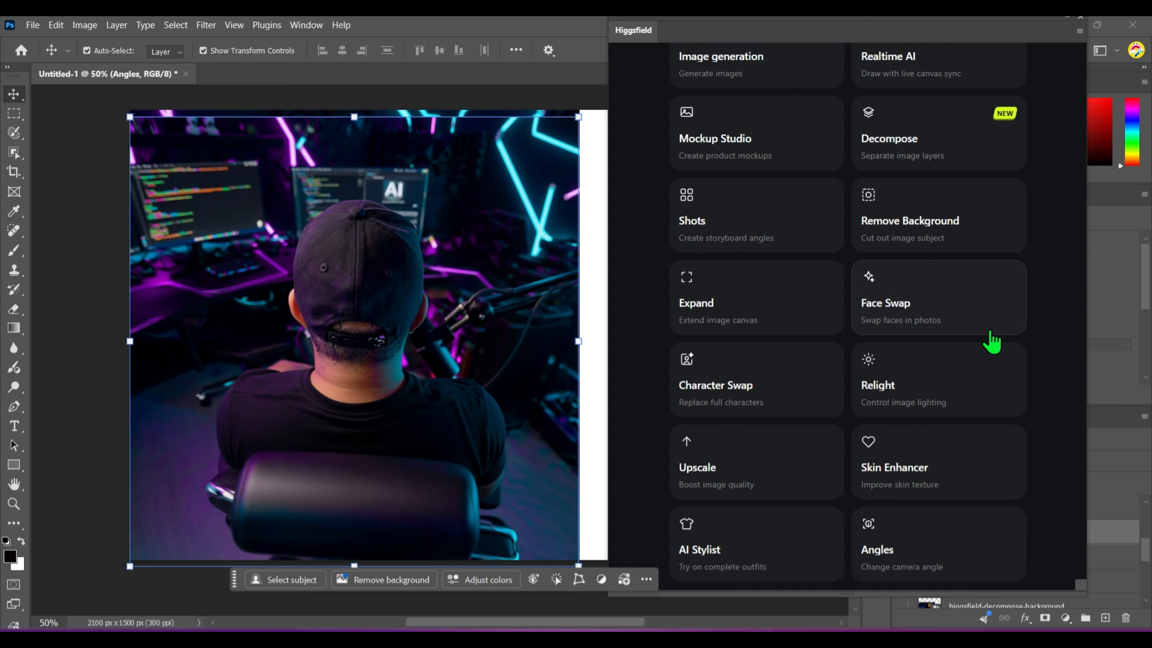
pyautogui.click(754, 468)
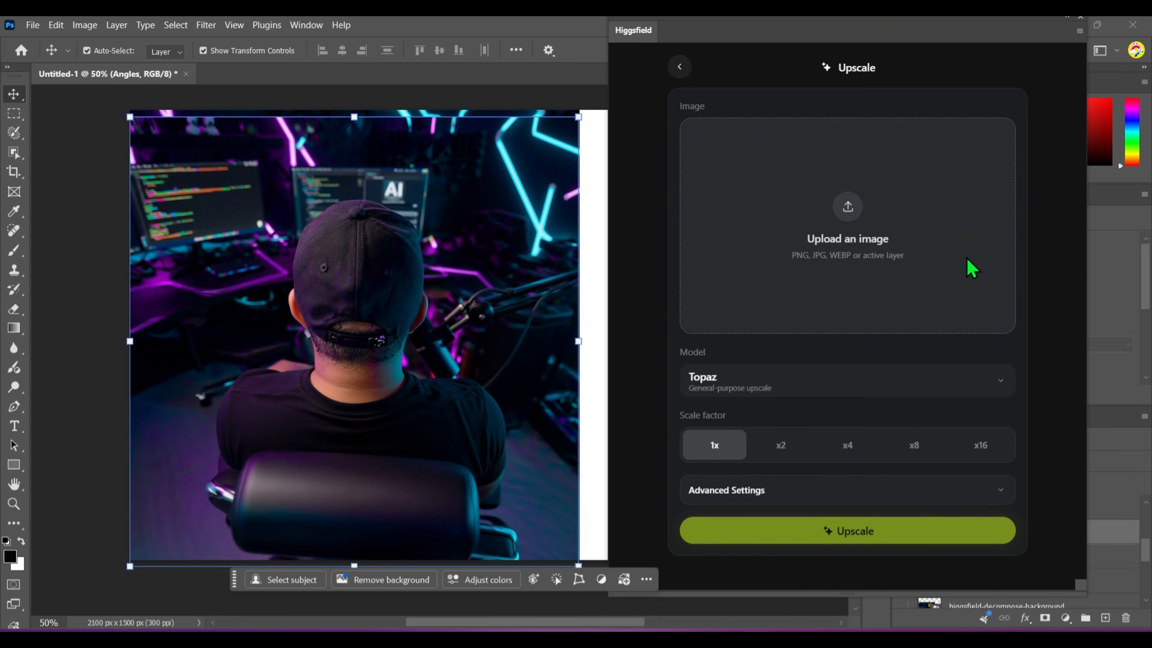
pyautogui.click(882, 237)
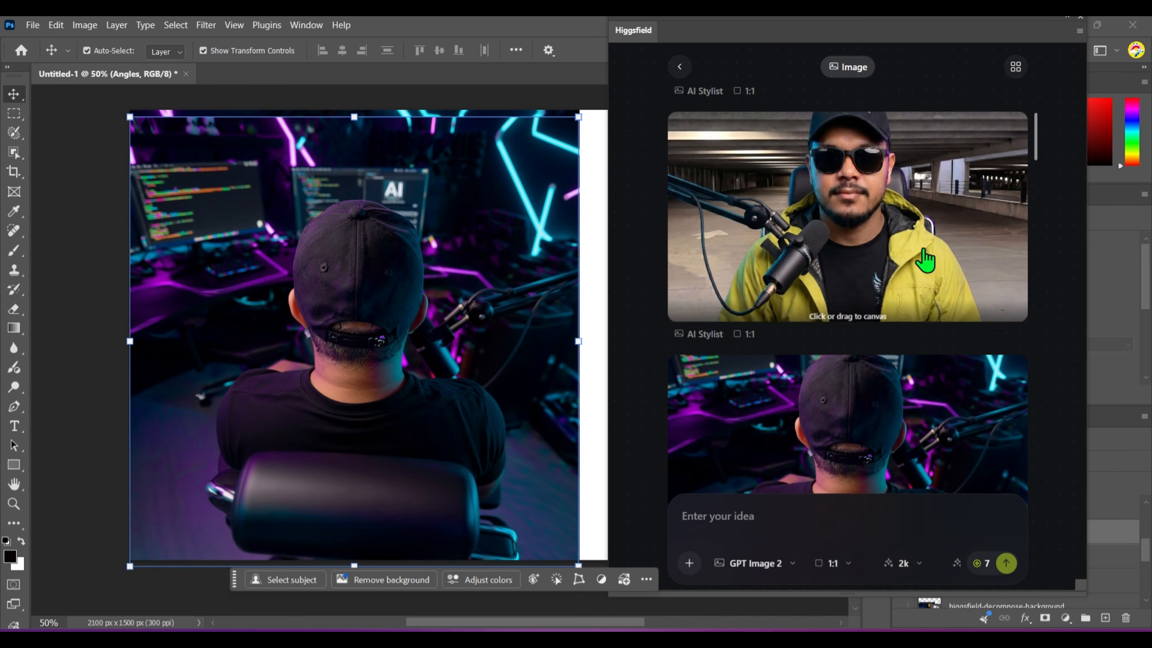
# Step: Place the AI Stylist result with the yellow jacket and parking garage background onto the canvas
pyautogui.click(920, 224)
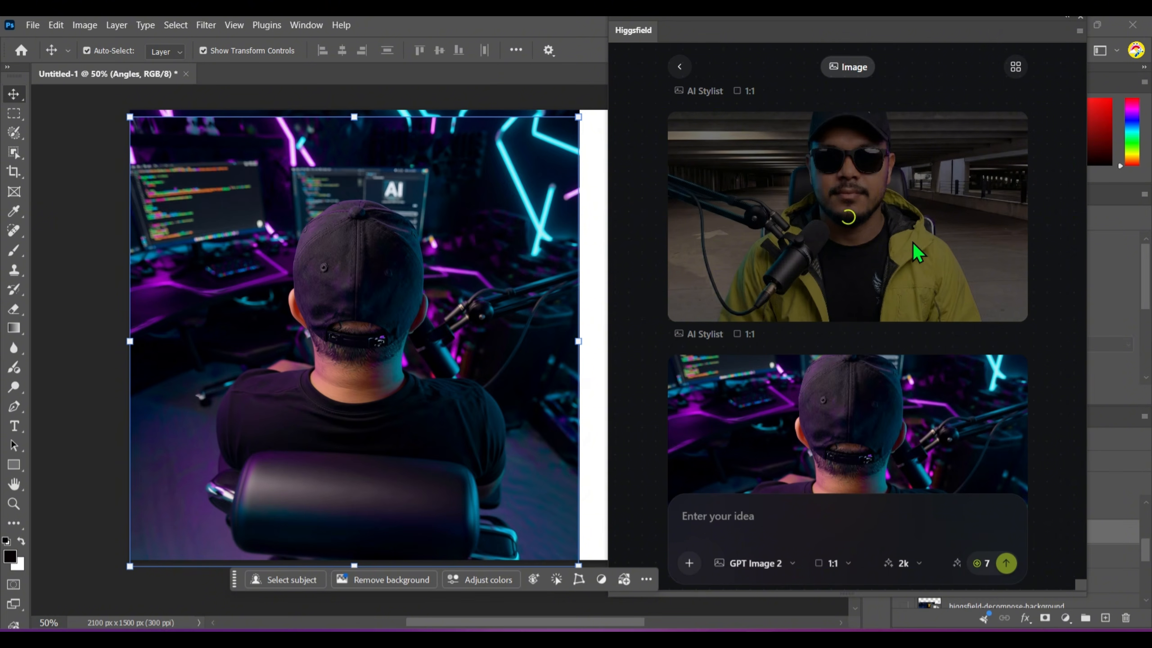
pyautogui.moveTo(382, 367); pyautogui.dragTo(293, 367)
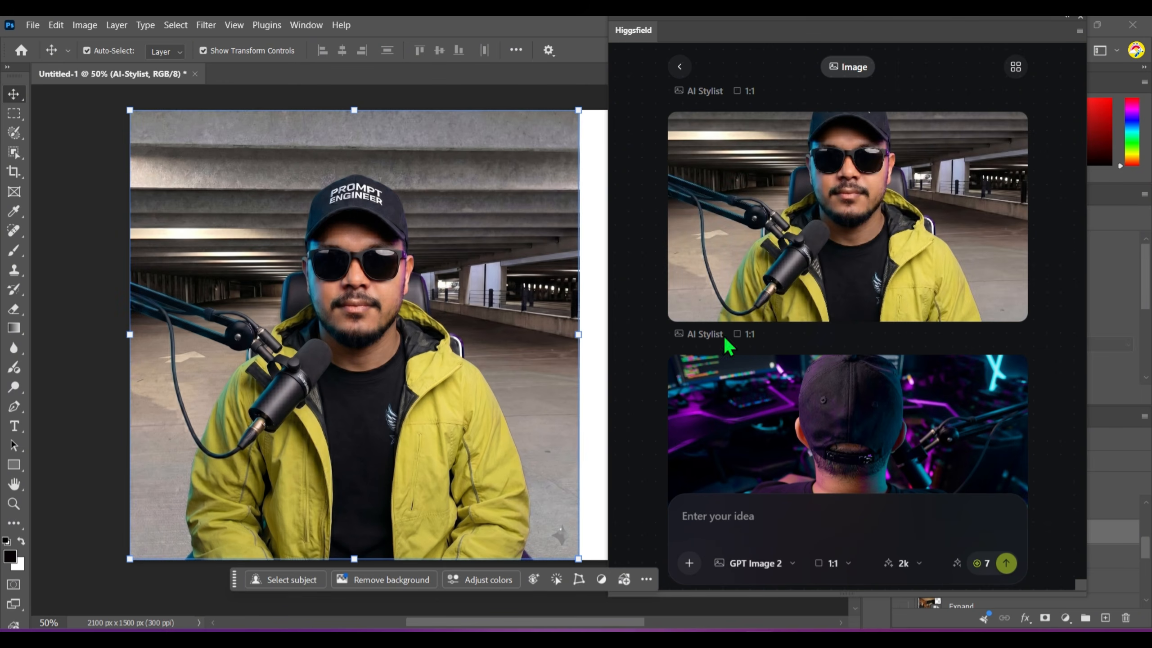
pyautogui.scroll(-3, 893, 236)
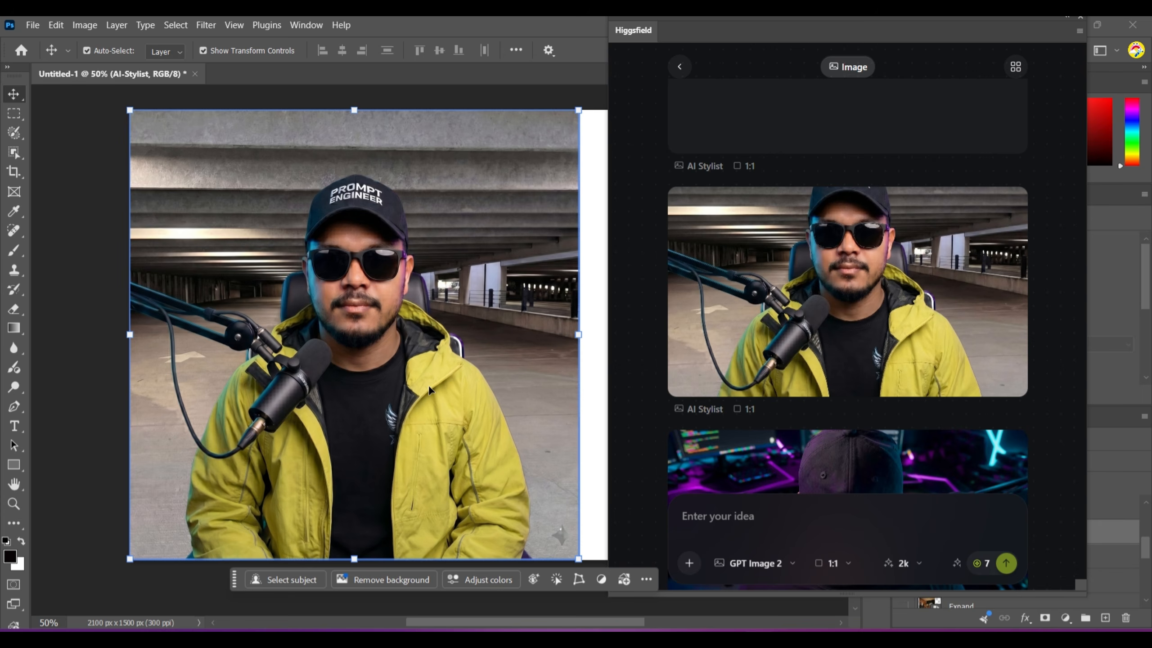
pyautogui.scroll(3, 843, 363)
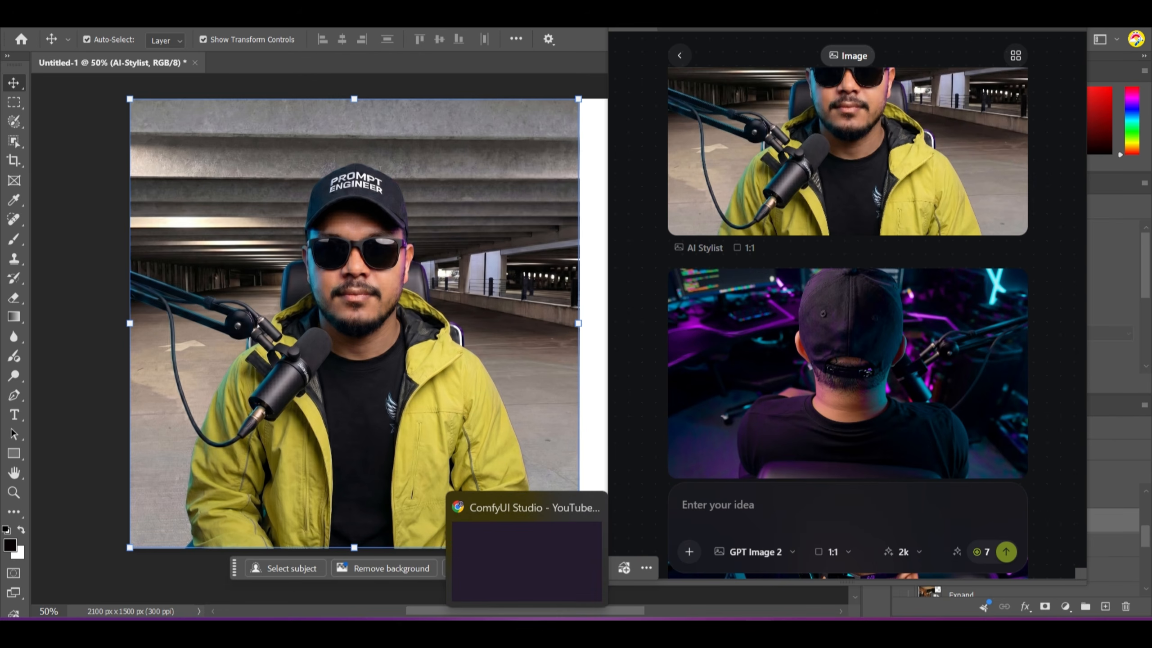
# Step: Switch to the browser, open the Higgsfield plugin for Photoshop page, and go to its Breakthrough Capabilities section
pyautogui.click(527, 633)
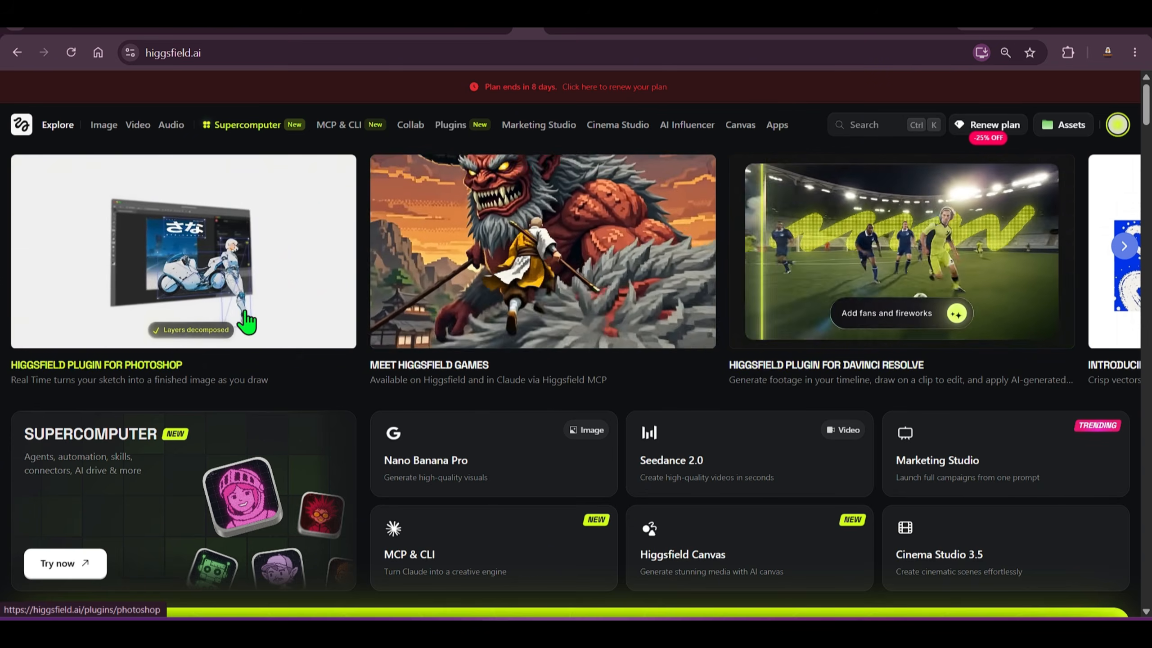
pyautogui.click(222, 291)
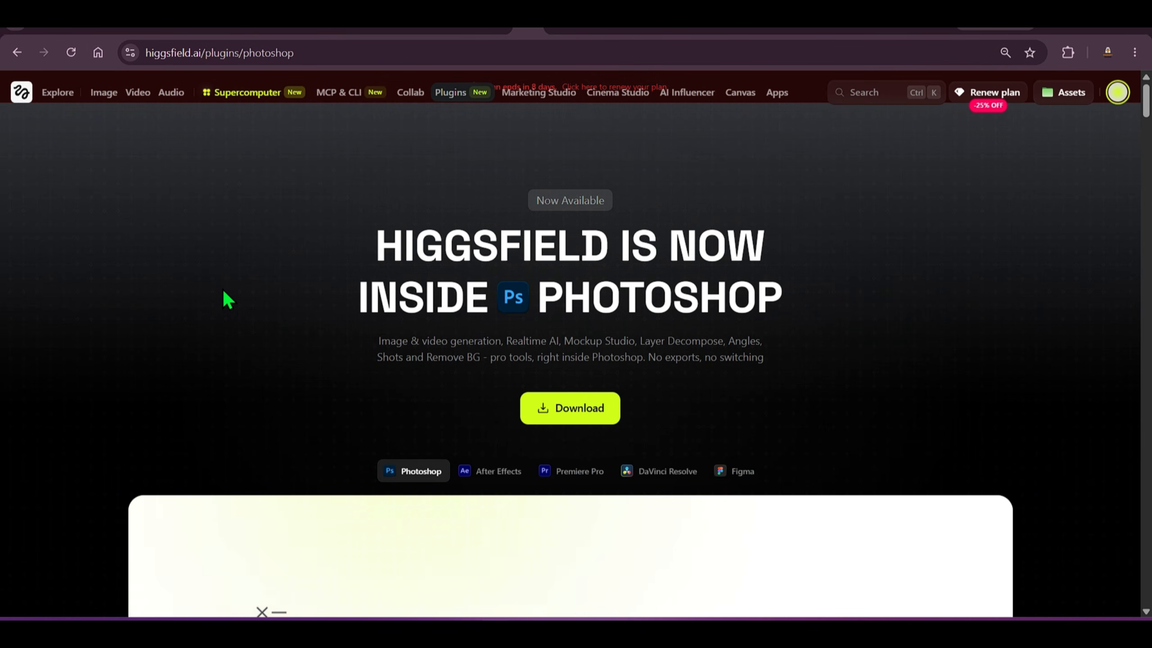
pyautogui.scroll(-15, 992, 269)
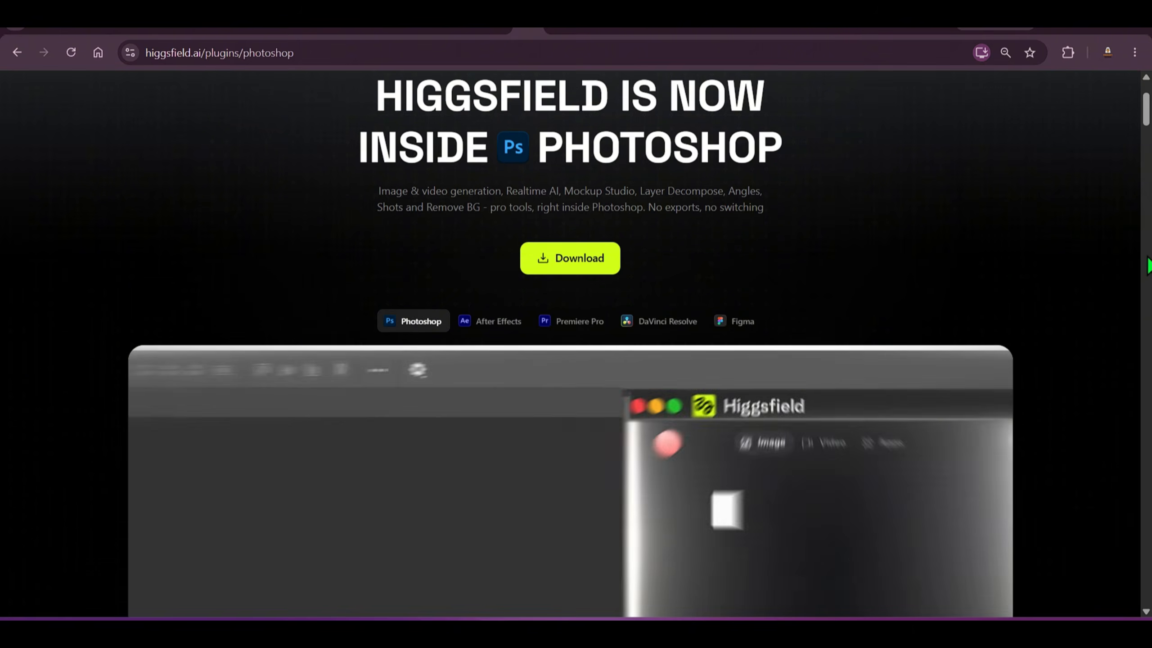
pyautogui.scroll(-14, 1070, 281)
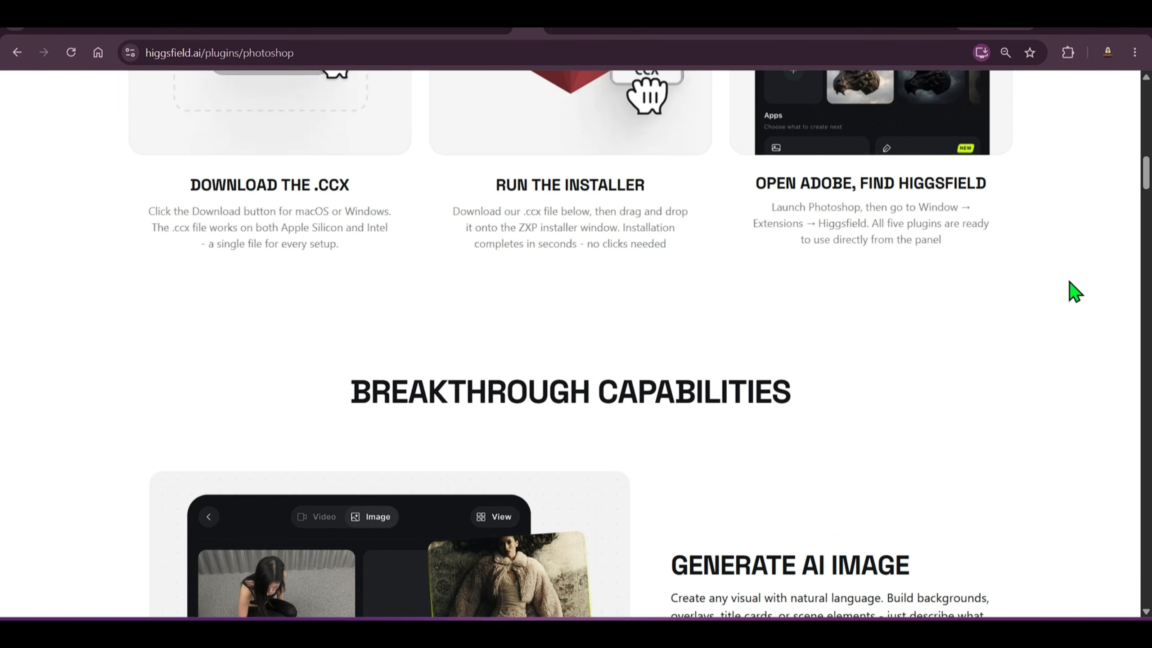
pyautogui.scroll(2, 765, 292)
pyautogui.scroll(-8, 1021, 236)
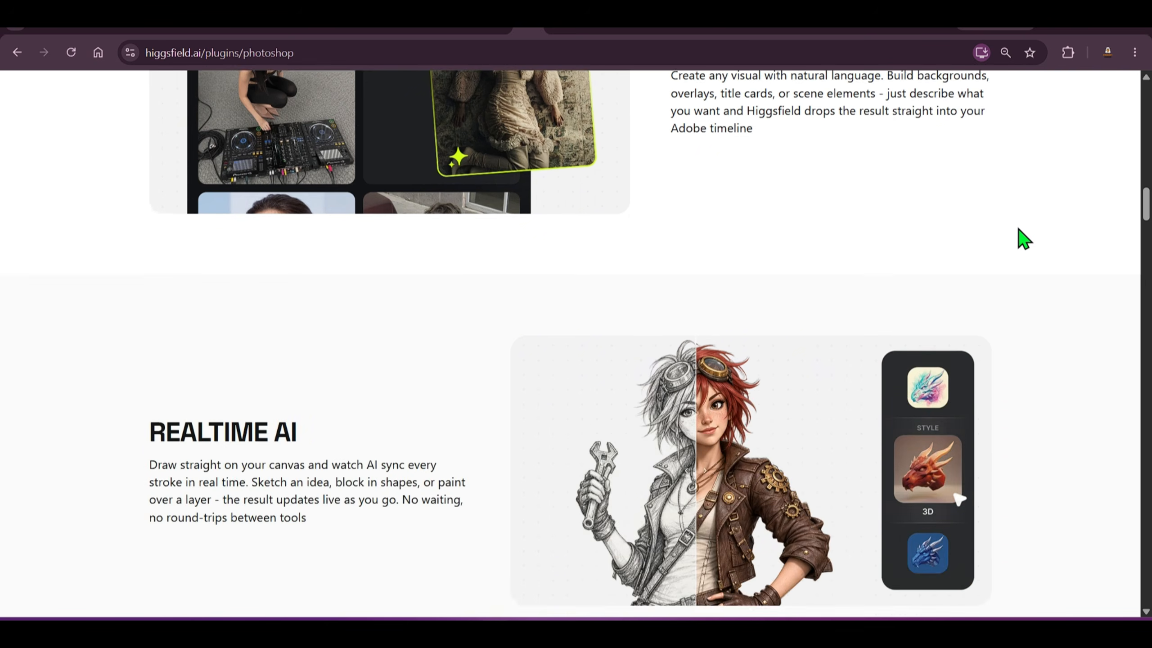
# Step: Read the descriptions of Realtime AI, Mockup Studio, Layer Decompose, Angles and Shots on the plugin page
pyautogui.moveTo(165, 286); pyautogui.dragTo(316, 276)
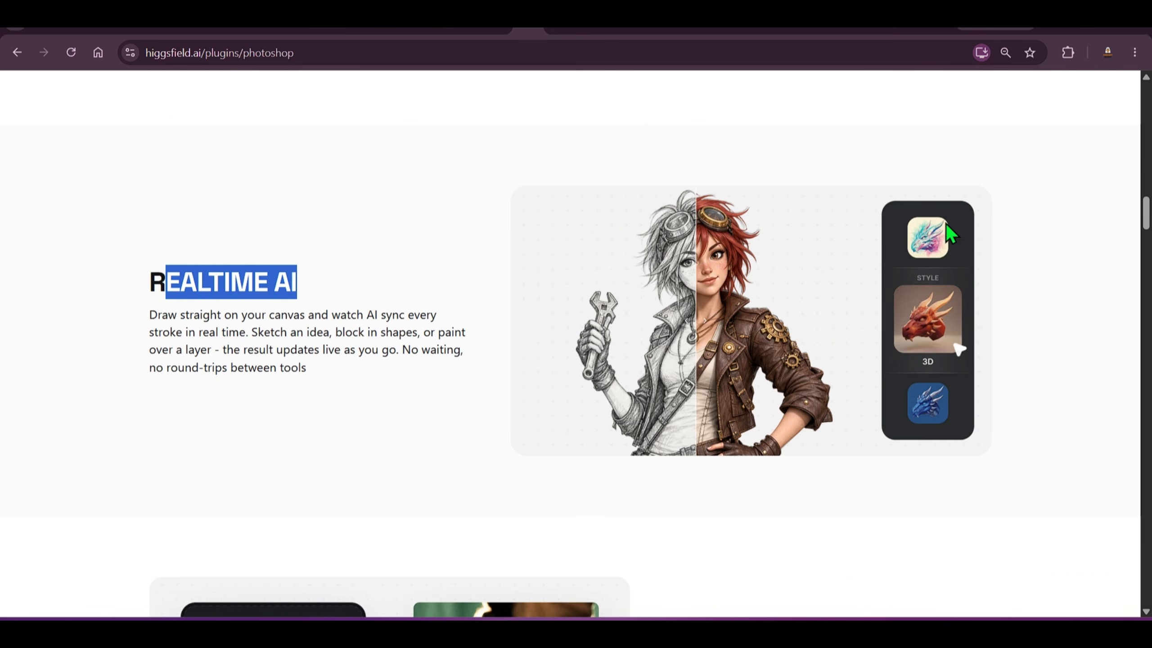
pyautogui.scroll(-5, 970, 319)
pyautogui.scroll(-5, 992, 331)
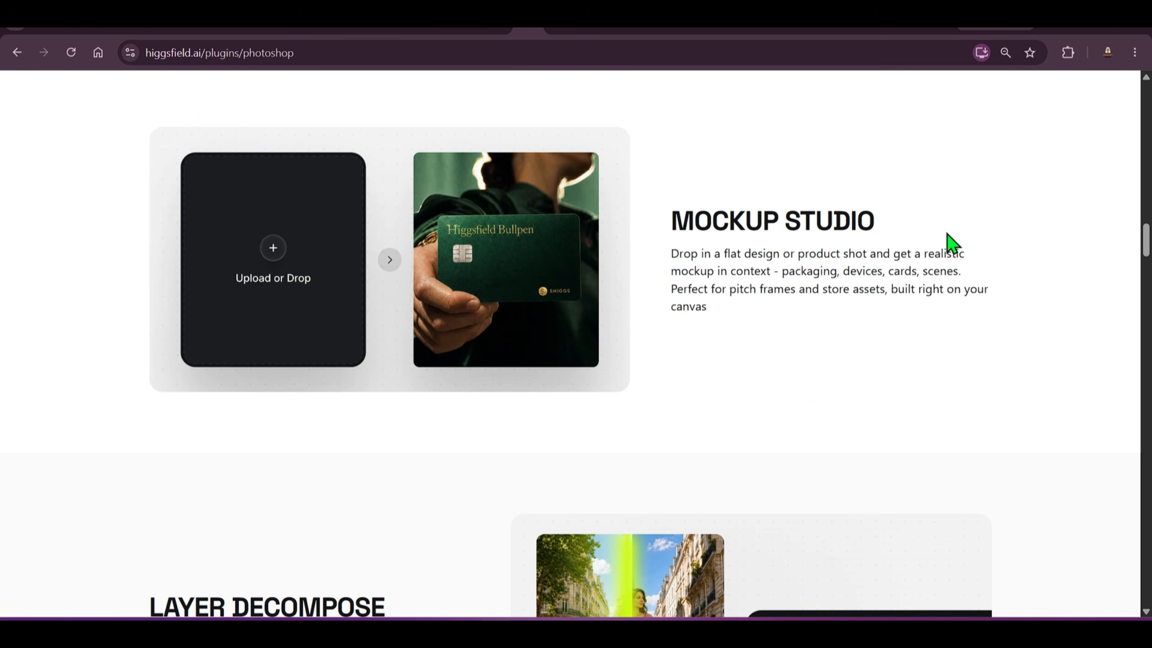
pyautogui.scroll(-6, 957, 247)
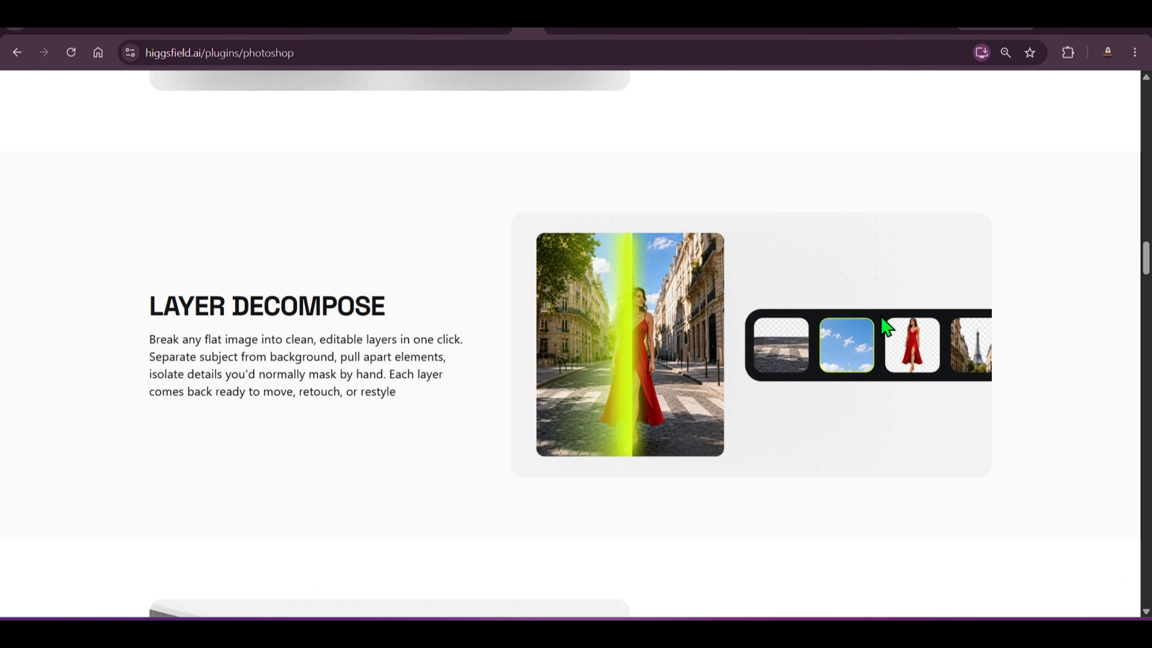
pyautogui.scroll(-10, 938, 304)
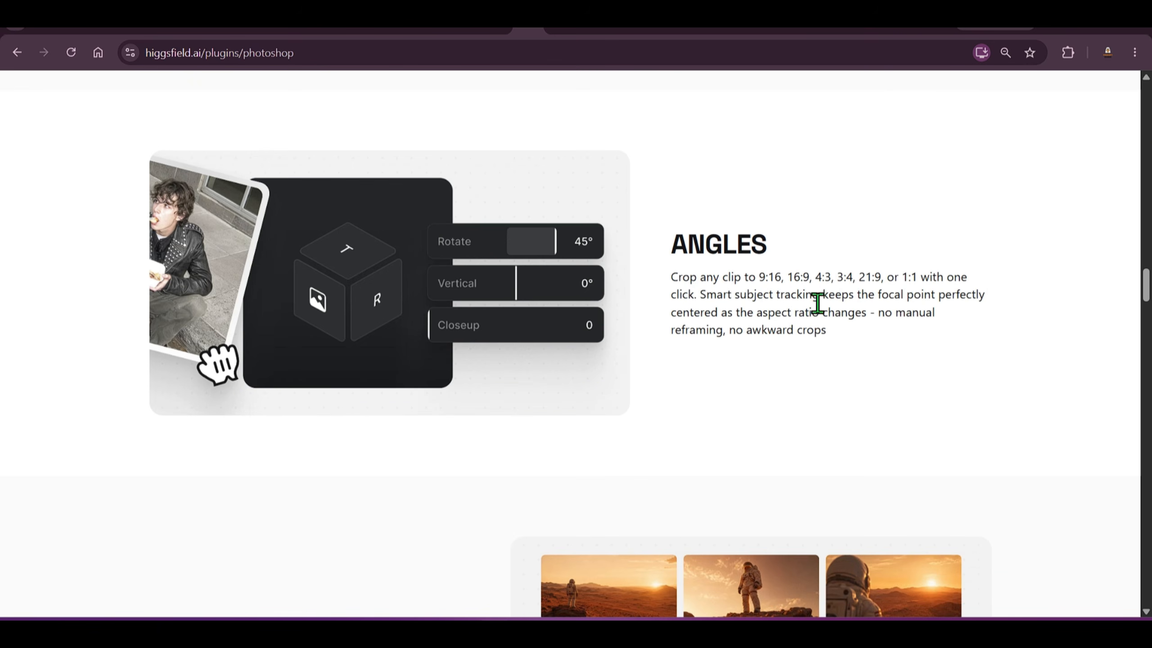
pyautogui.scroll(-5, 916, 300)
pyautogui.scroll(-3, 912, 295)
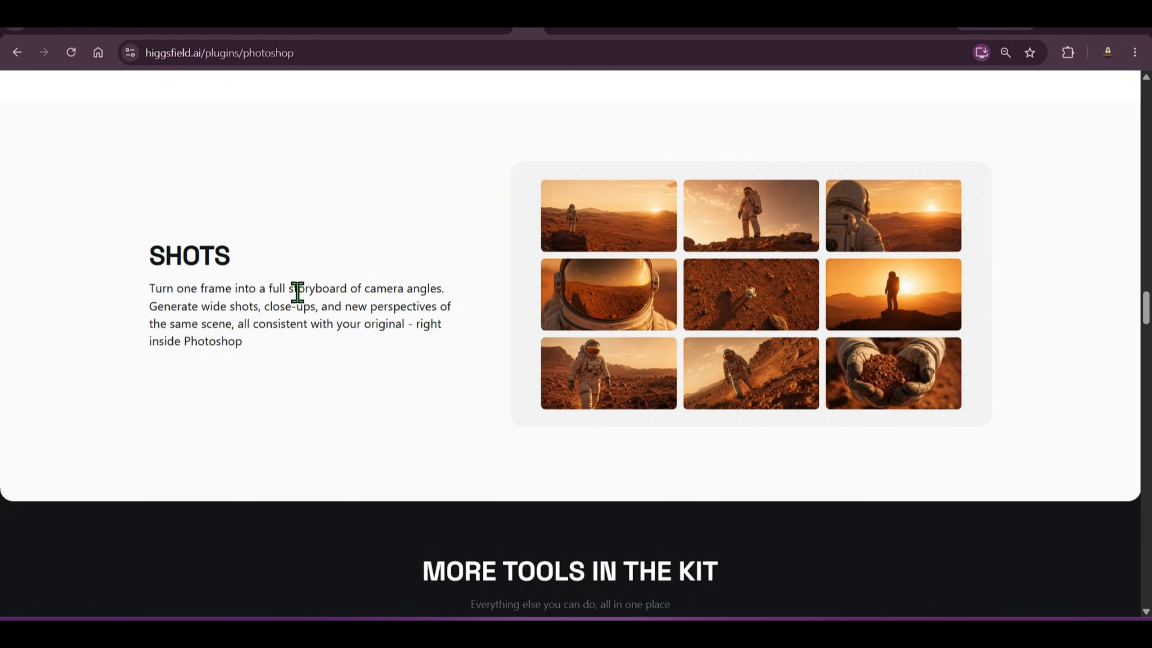
pyautogui.moveTo(191, 289); pyautogui.dragTo(385, 284)
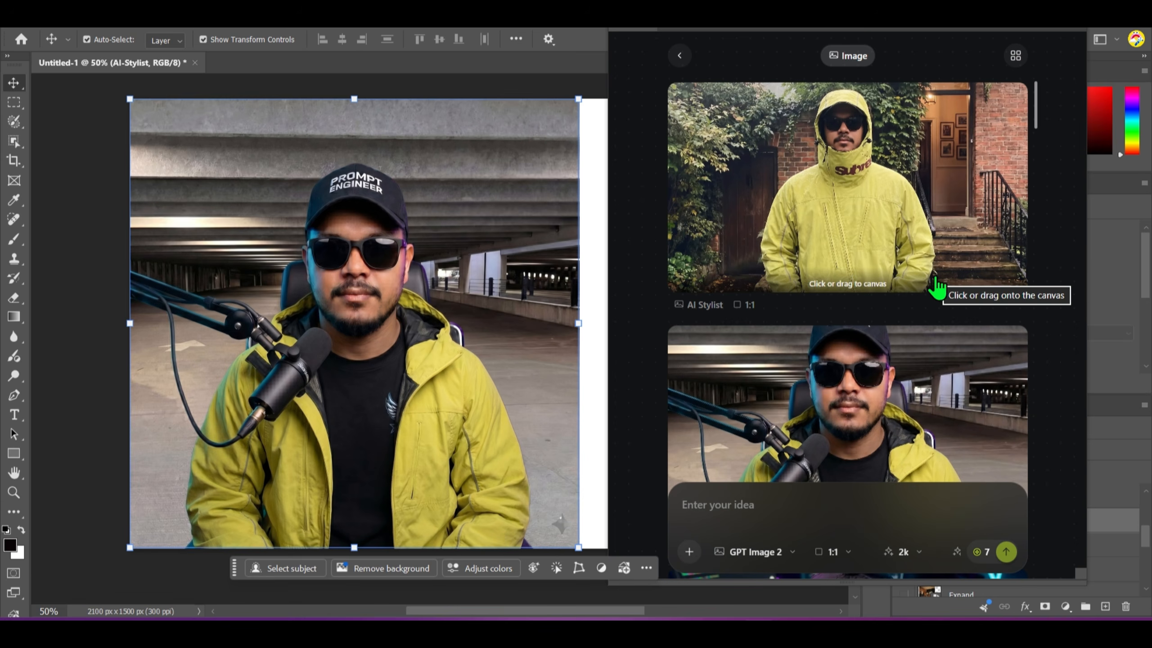
# Step: Back in Photoshop, return to the plugin's home page and open the Shots app
pyautogui.click(680, 55)
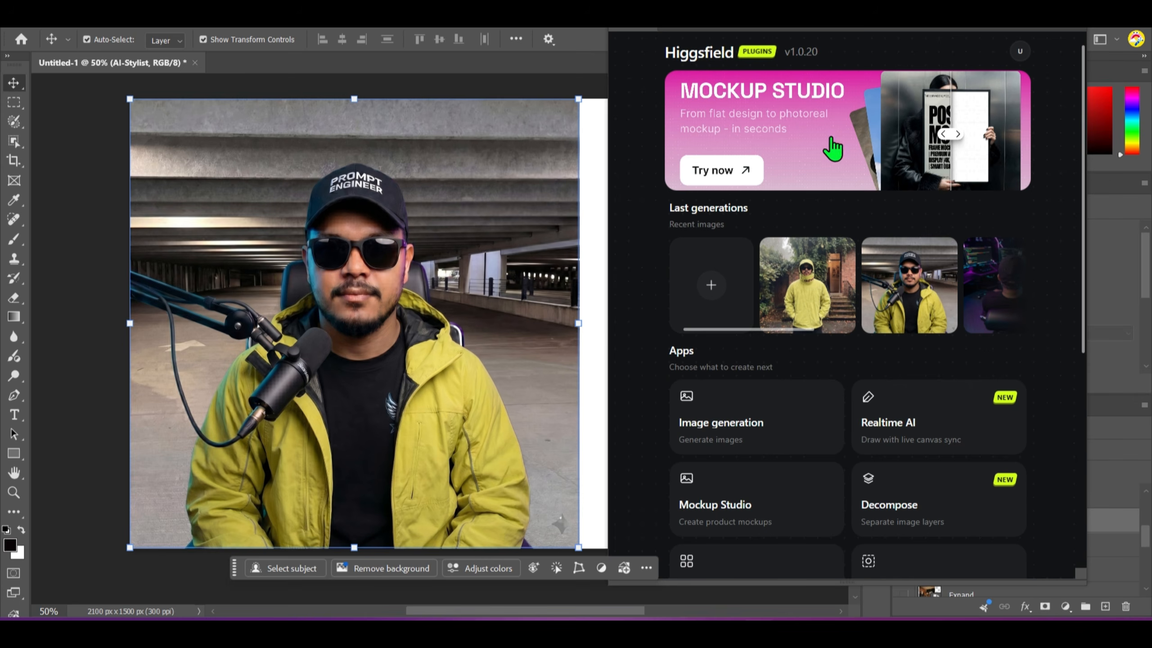
pyautogui.scroll(-8, 975, 209)
pyautogui.scroll(4, 750, 352)
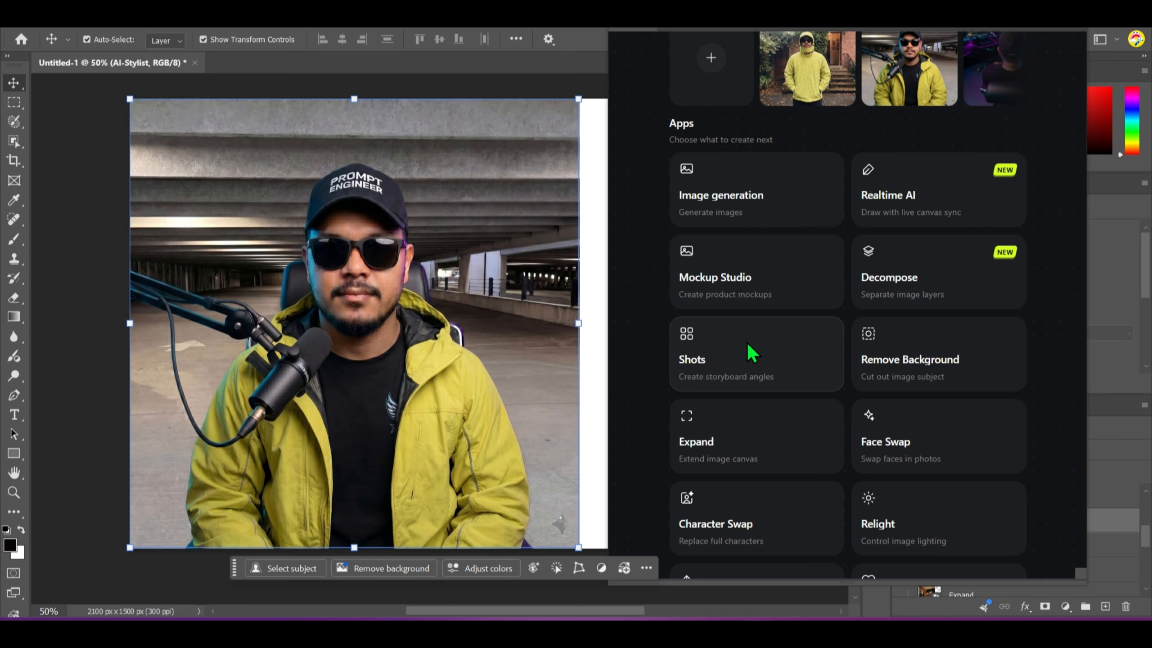
pyautogui.click(751, 352)
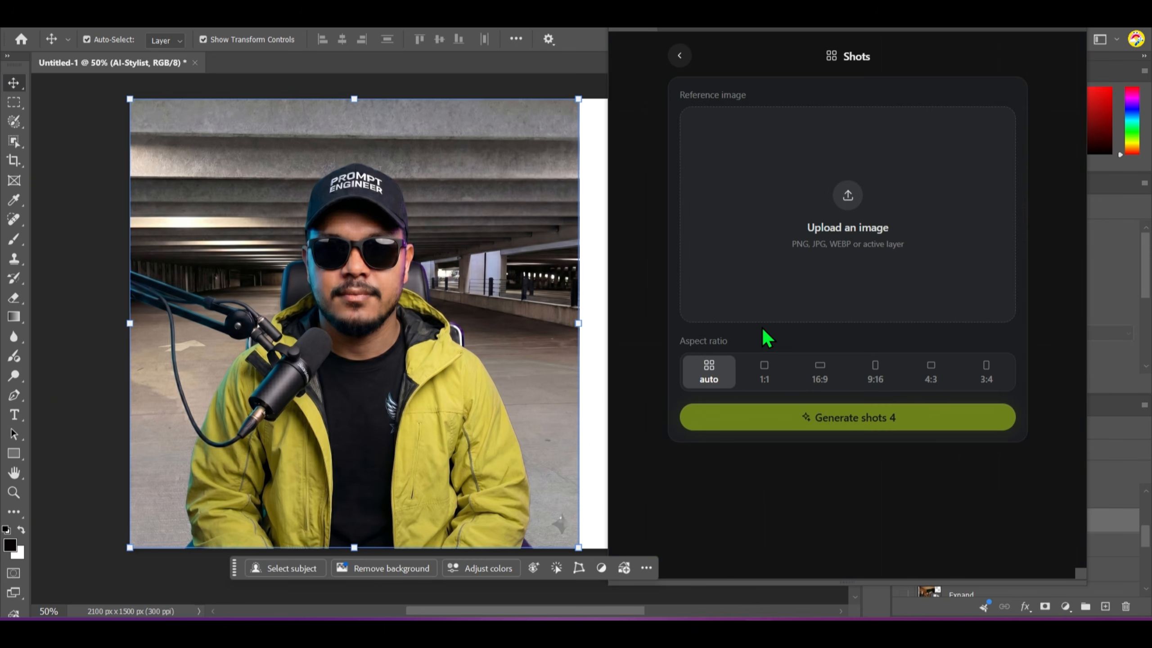
# Step: Upload the neon studio portrait as the Shots reference image and generate shots with the auto aspect ratio
pyautogui.click(854, 196)
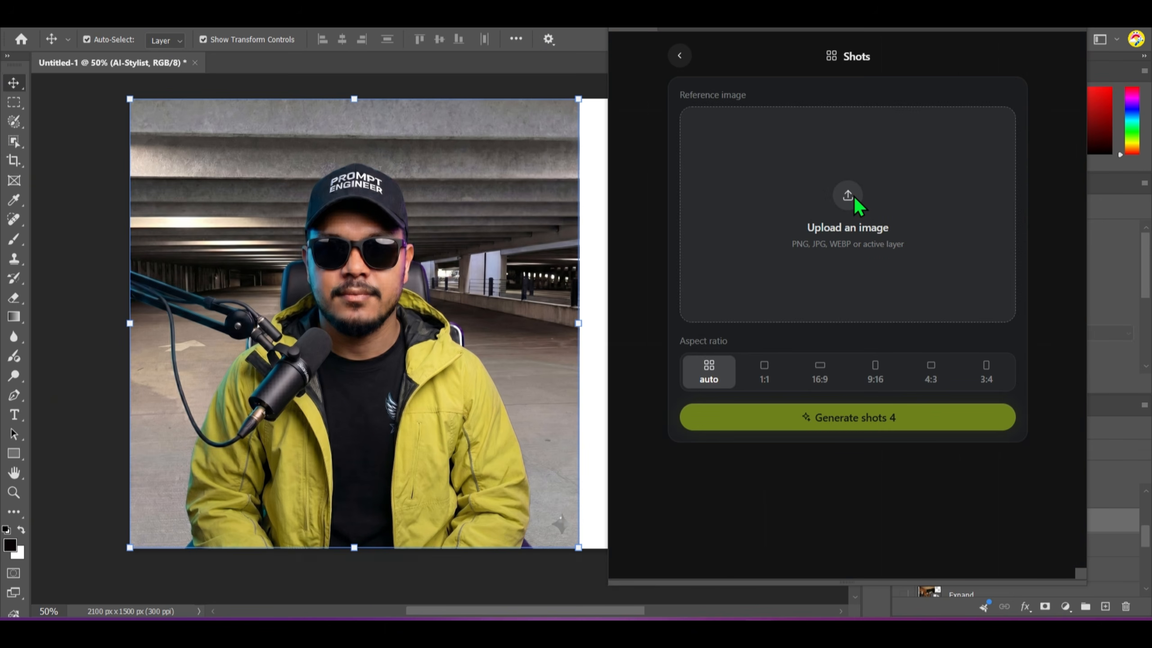
pyautogui.doubleClick(1001, 368)
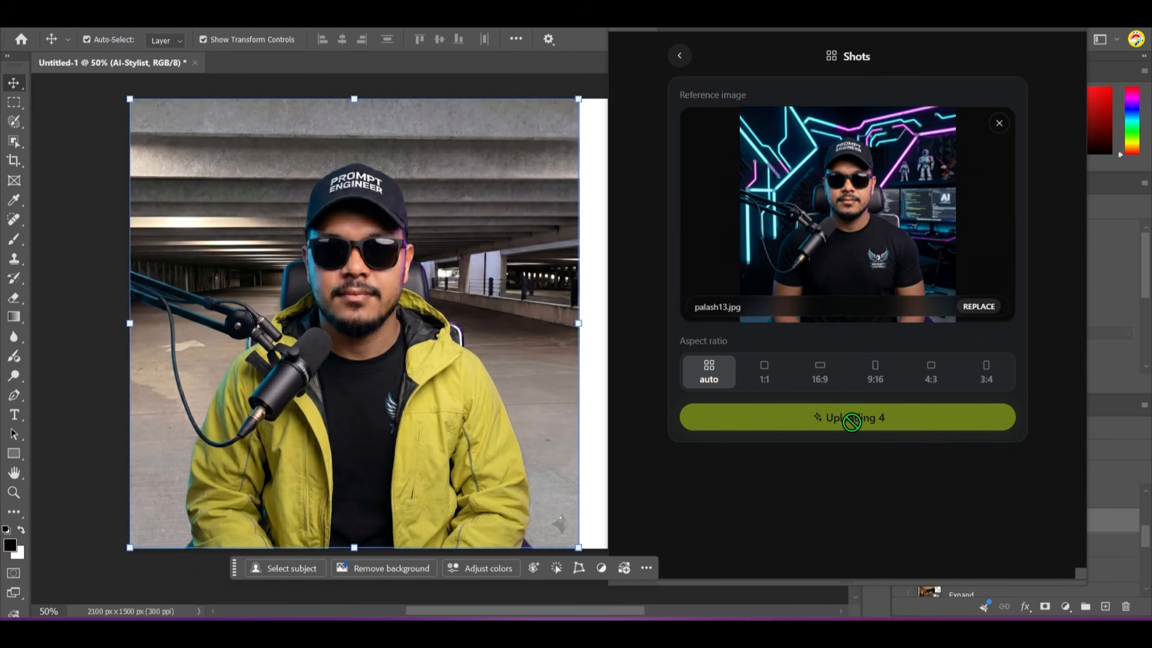
pyautogui.click(850, 416)
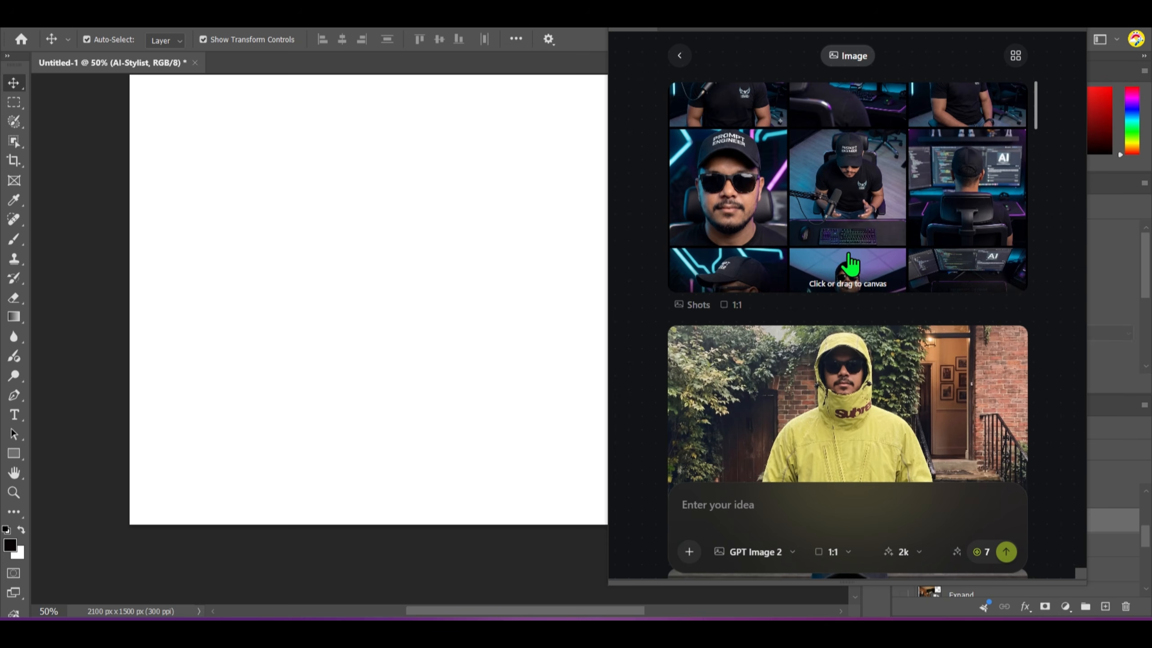
# Step: Place the generated nine-shot storyboard grid onto the canvas
pyautogui.click(850, 186)
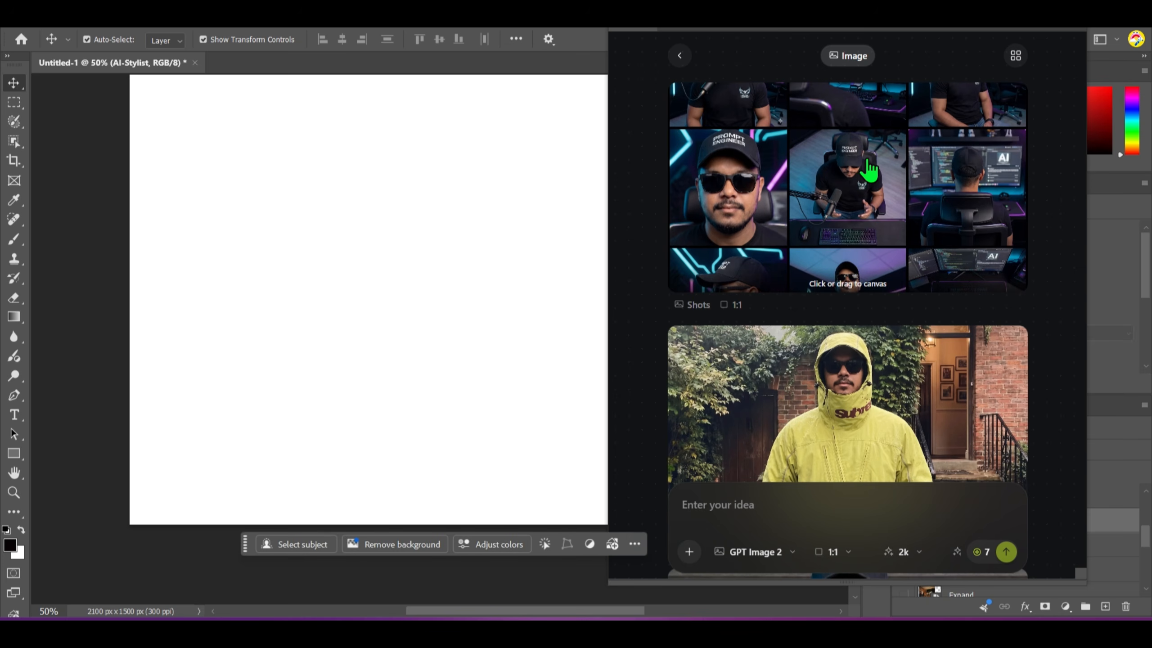
pyautogui.moveTo(867, 161); pyautogui.dragTo(300, 370)
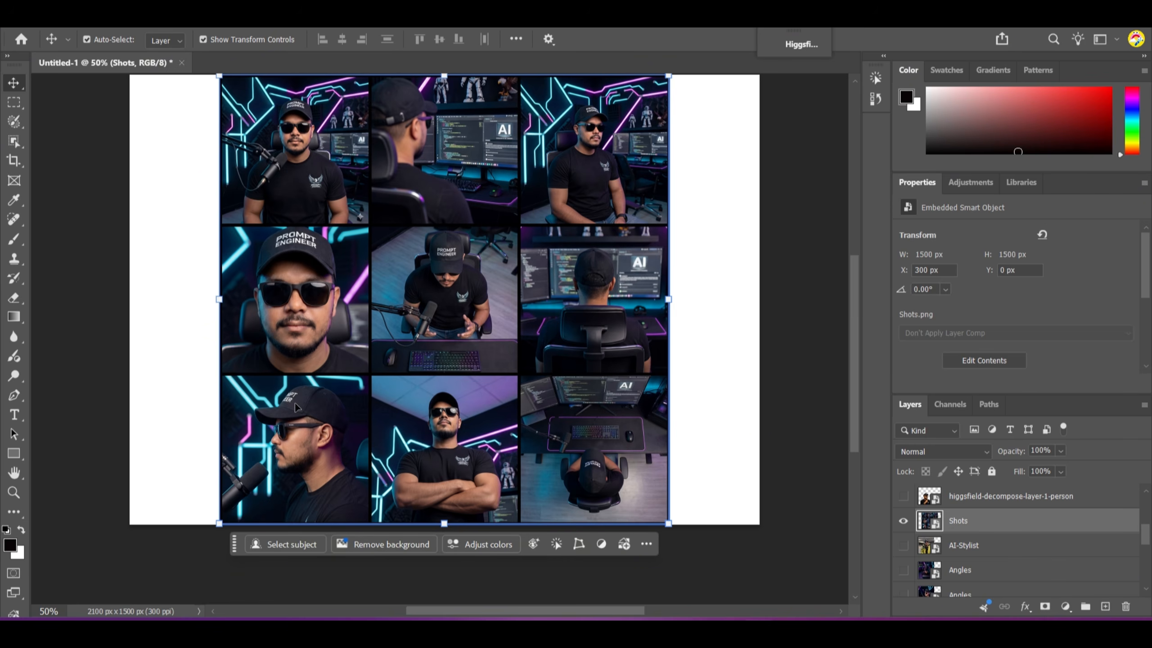
pyautogui.scroll(1, 358, 277)
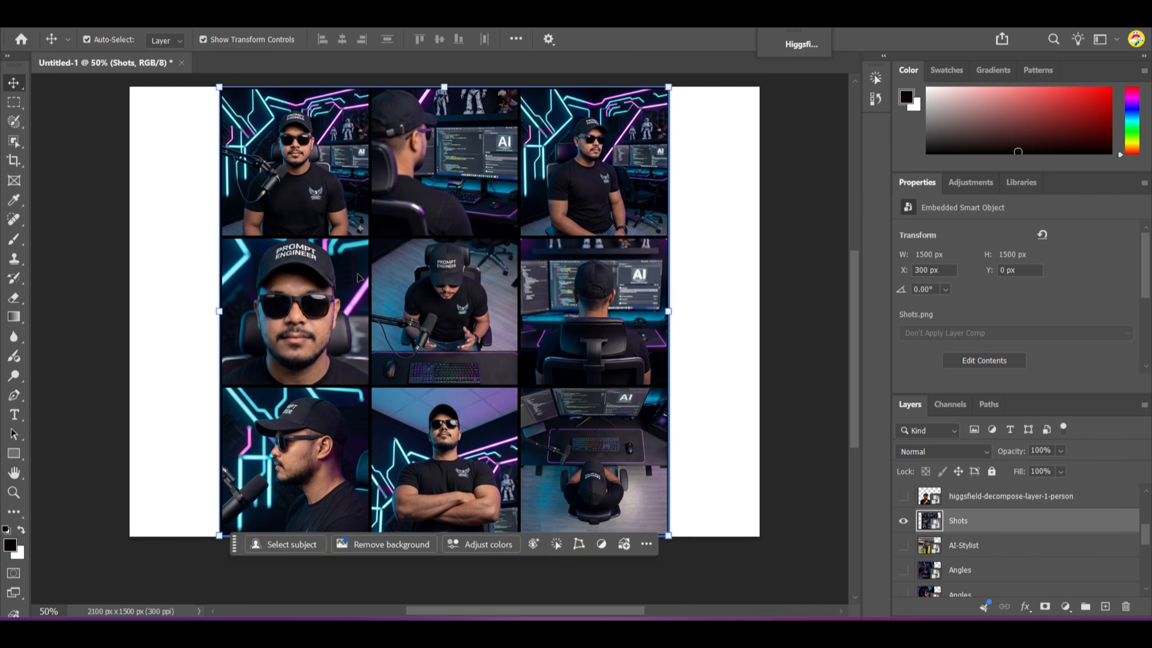
pyautogui.scroll(1, 358, 278)
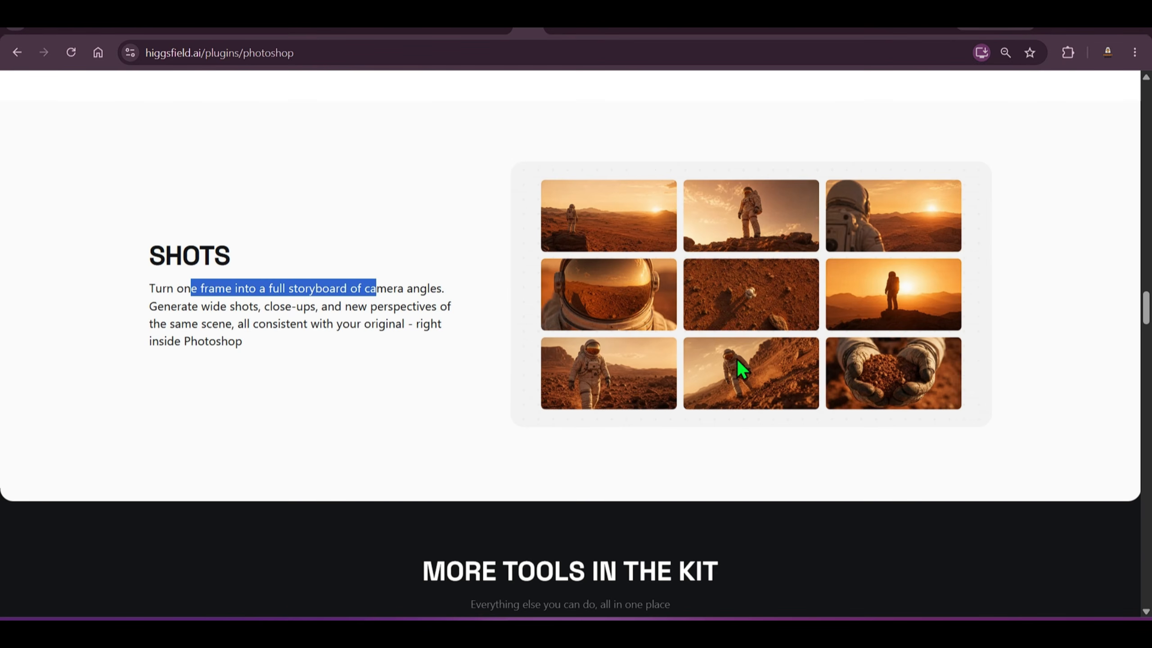
# Step: Return to the Higgsfield Photoshop plugin page in the browser and review its header, supported programs and demo video
pyautogui.click(424, 325)
pyautogui.scroll(20, 589, 335)
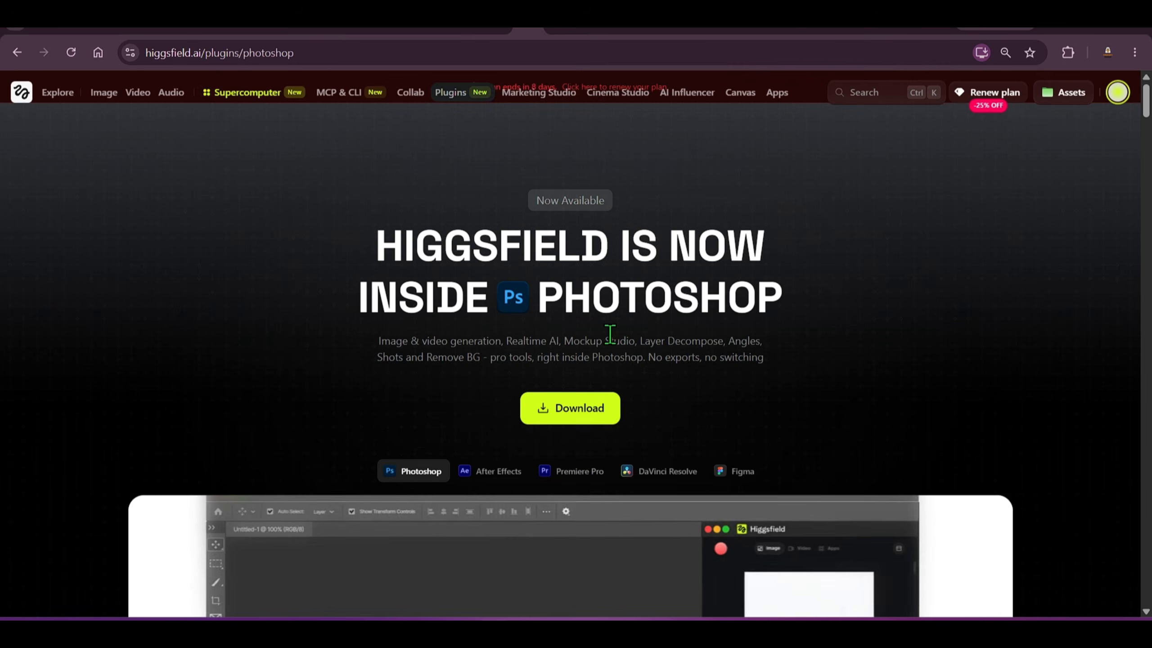
pyautogui.scroll(-3, 635, 318)
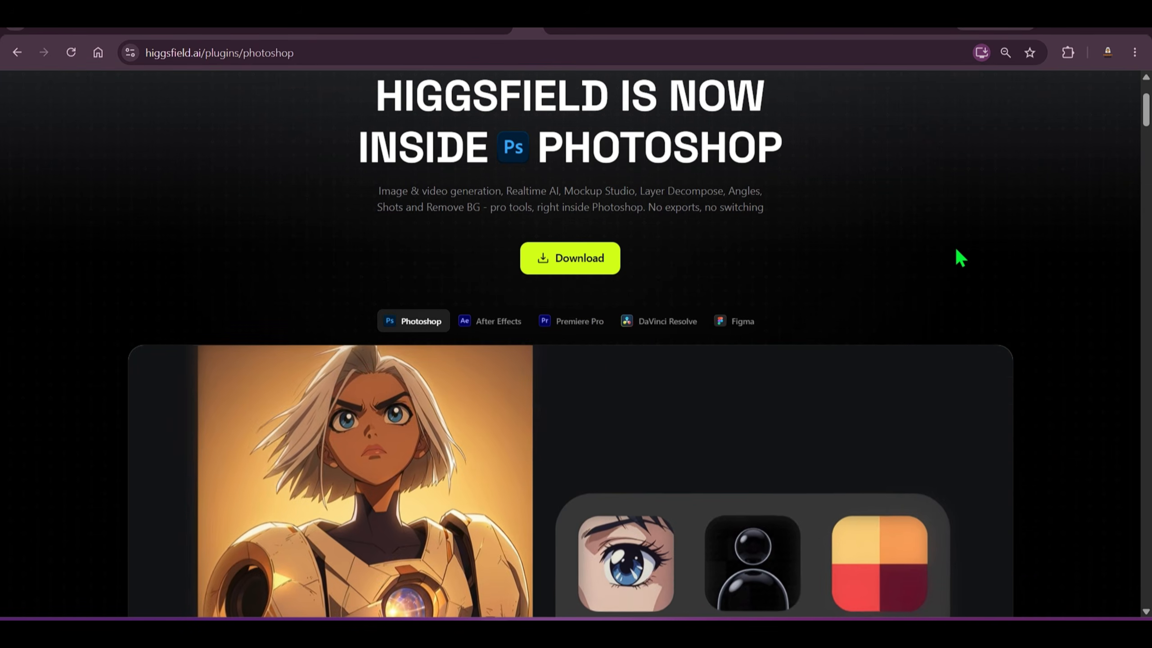
pyautogui.scroll(2, 962, 258)
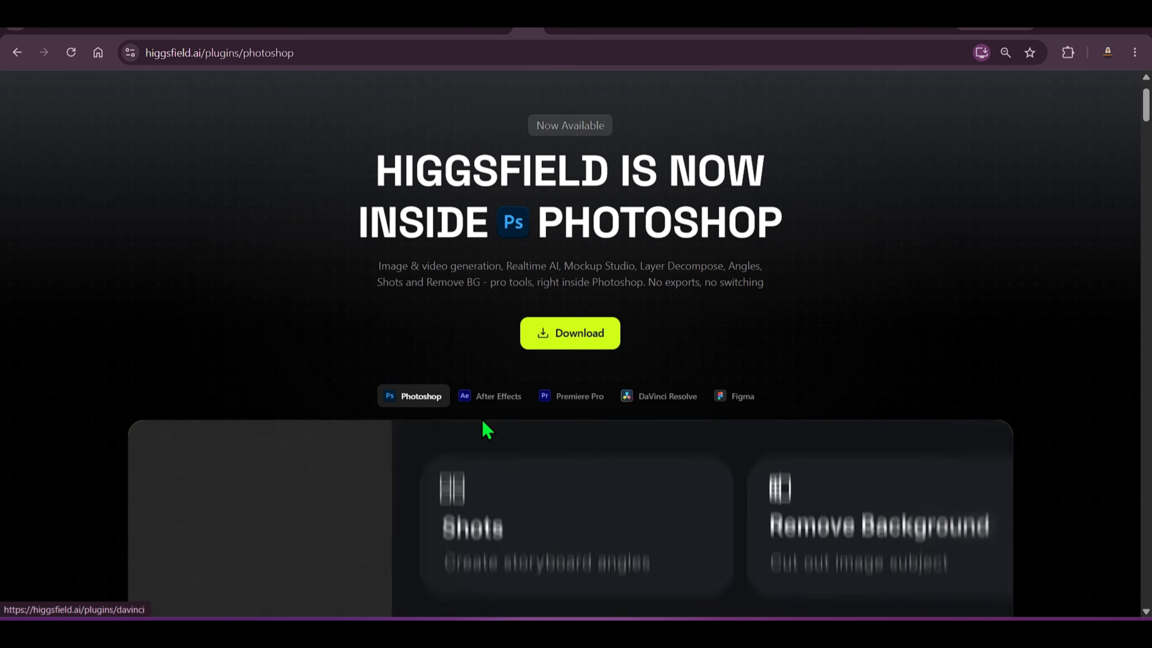
pyautogui.scroll(-5, 399, 406)
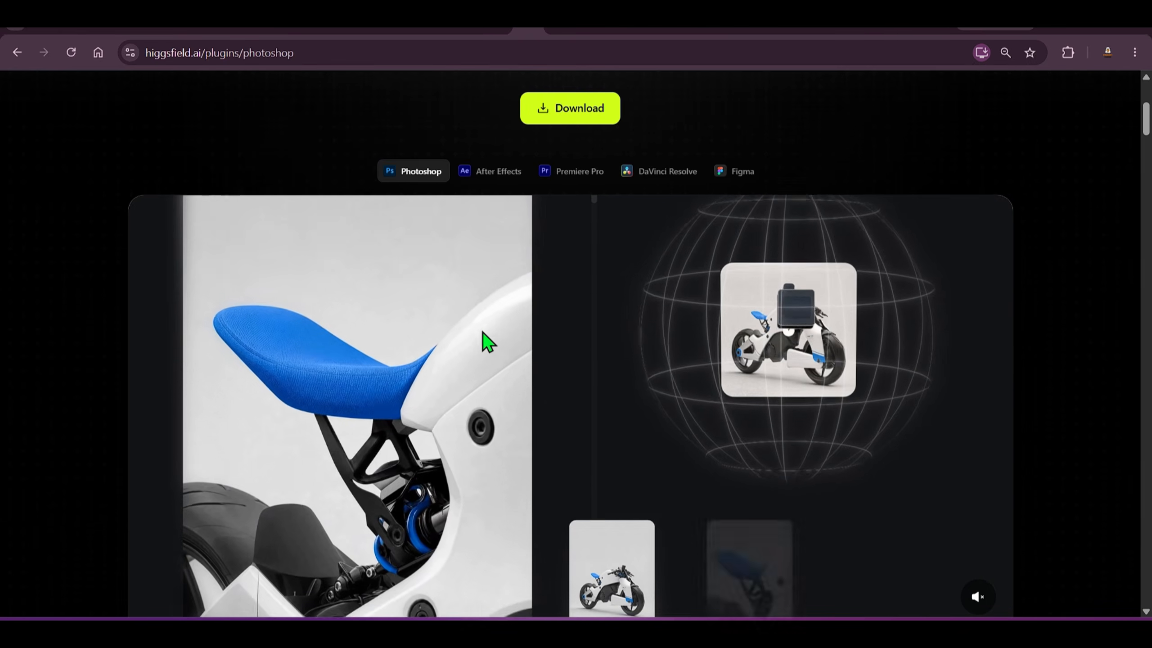
pyautogui.scroll(-2, 482, 333)
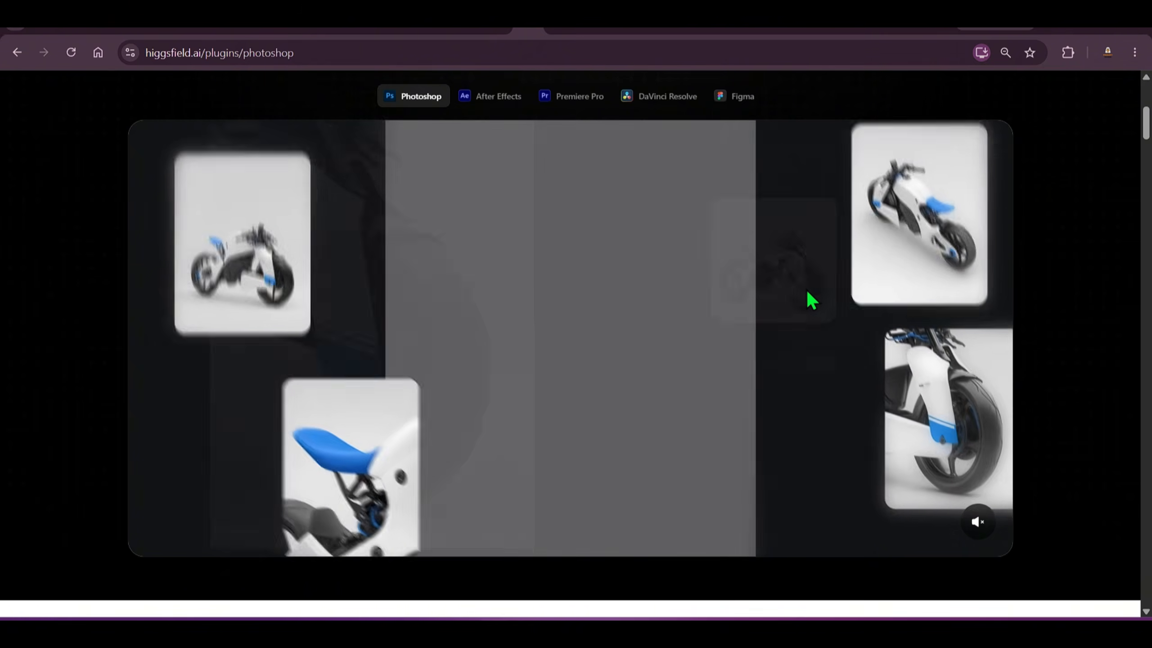